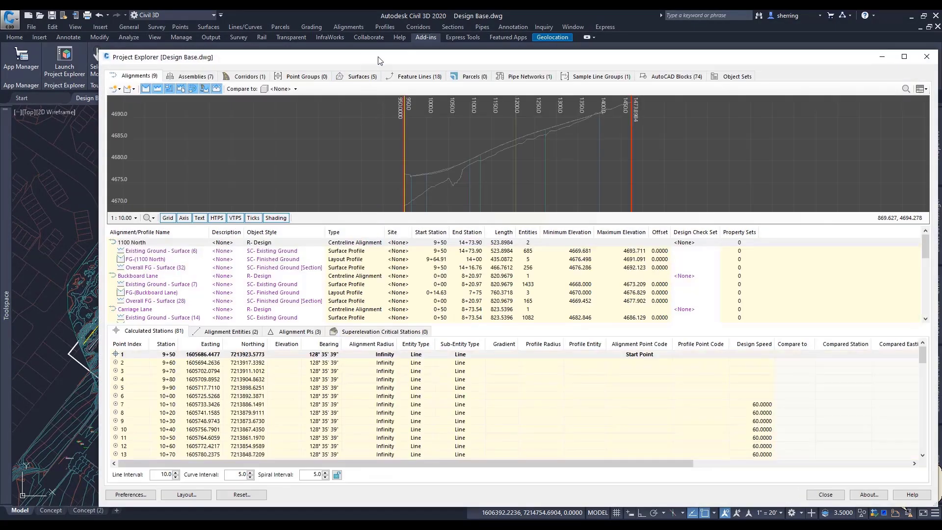
# Move the Project Explorer window aside, examine the road and lot design in the drawing, and bring the window back over it
pyautogui.moveTo(377, 60); pyautogui.dragTo(577, 58)
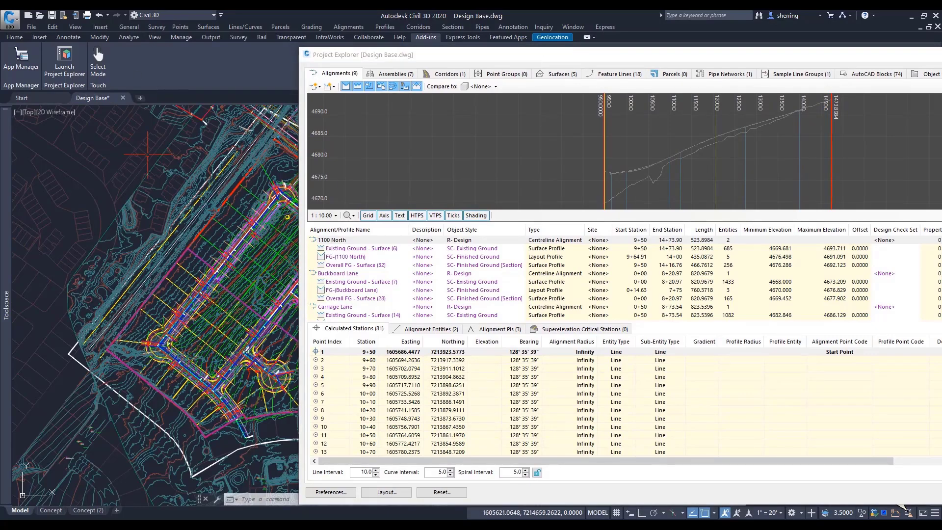
pyautogui.scroll(5, 167, 181)
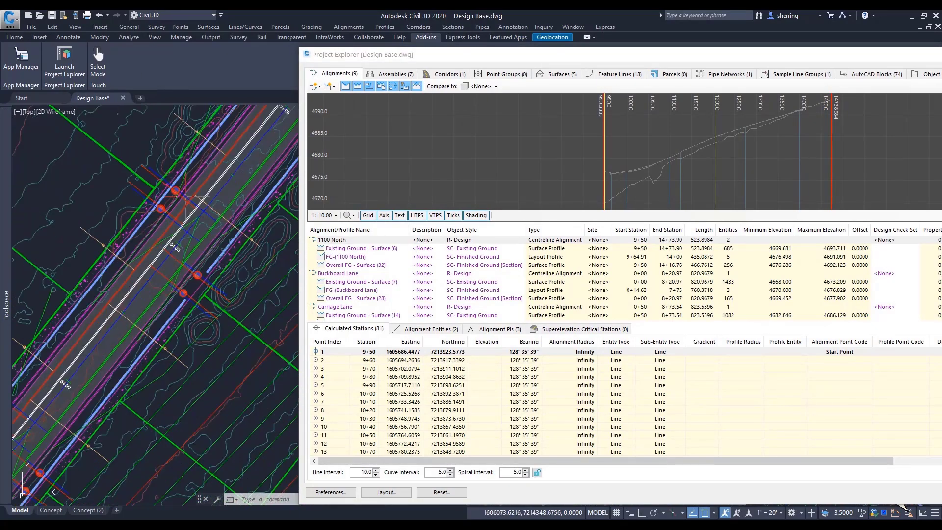
pyautogui.press('Escape')
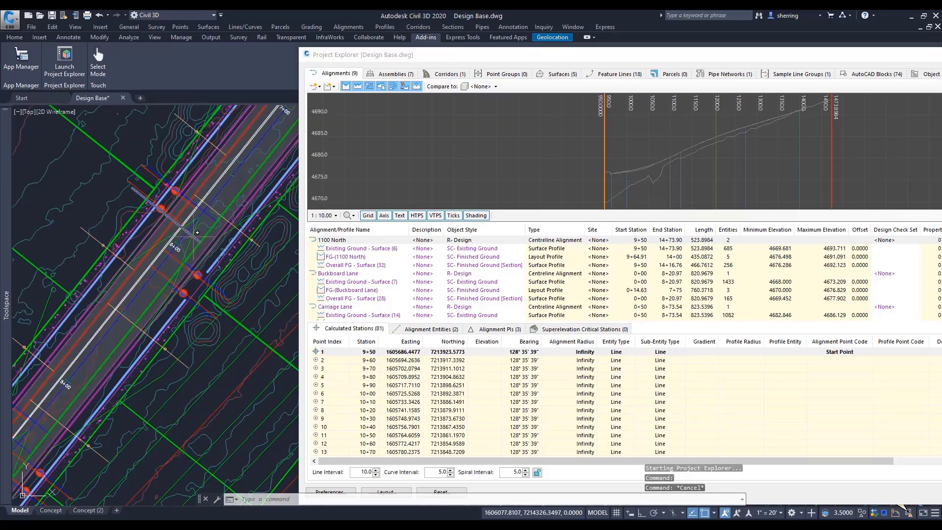
pyautogui.press('Escape')
pyautogui.press('Escape')
pyautogui.scroll(-10, 197, 232)
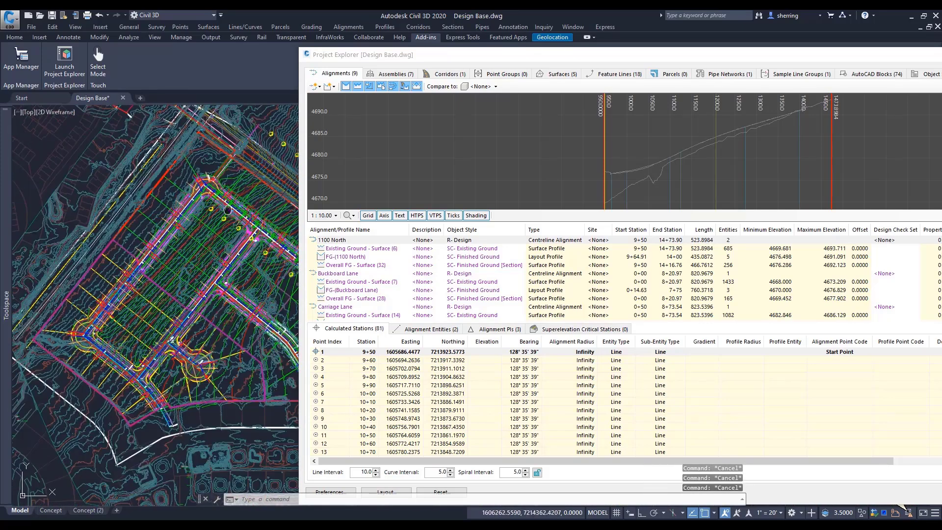
pyautogui.moveTo(227, 210); pyautogui.dragTo(217, 222, button='middle')
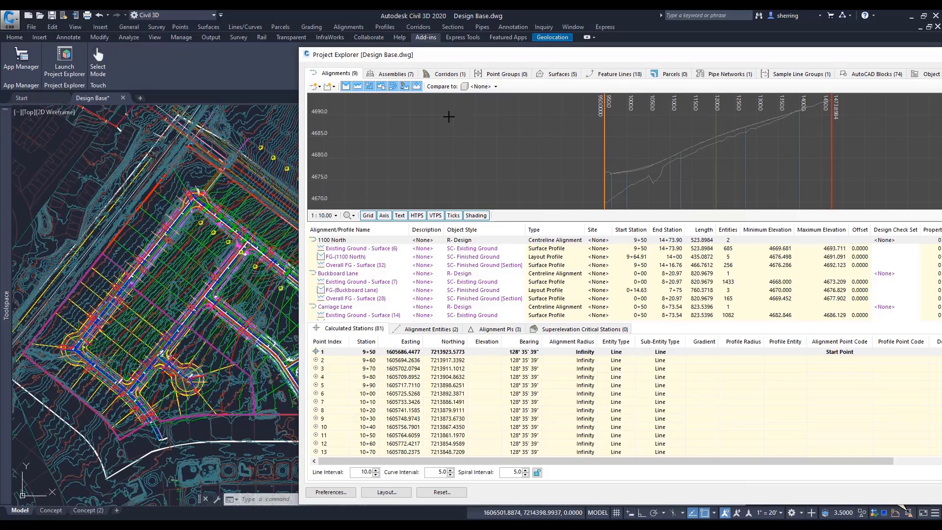
pyautogui.moveTo(491, 58); pyautogui.dragTo(285, 48)
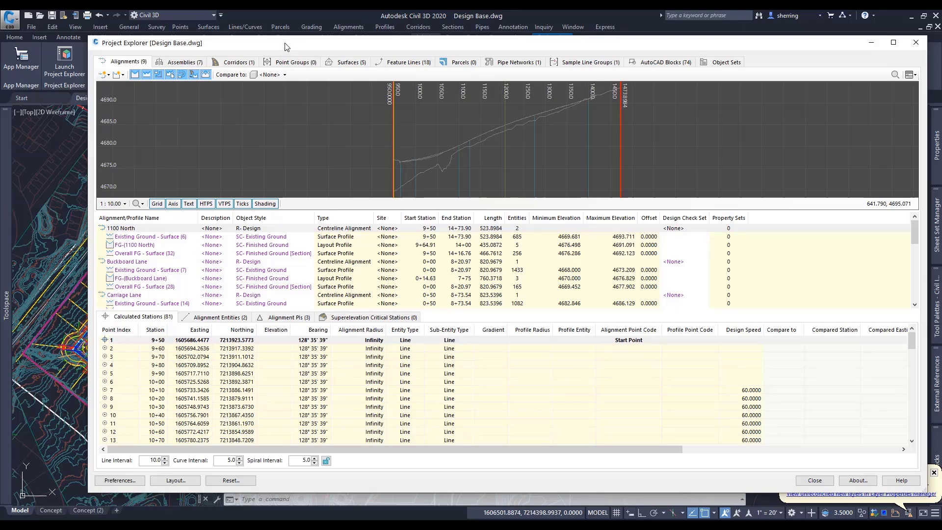
pyautogui.moveTo(287, 47); pyautogui.dragTo(250, 50)
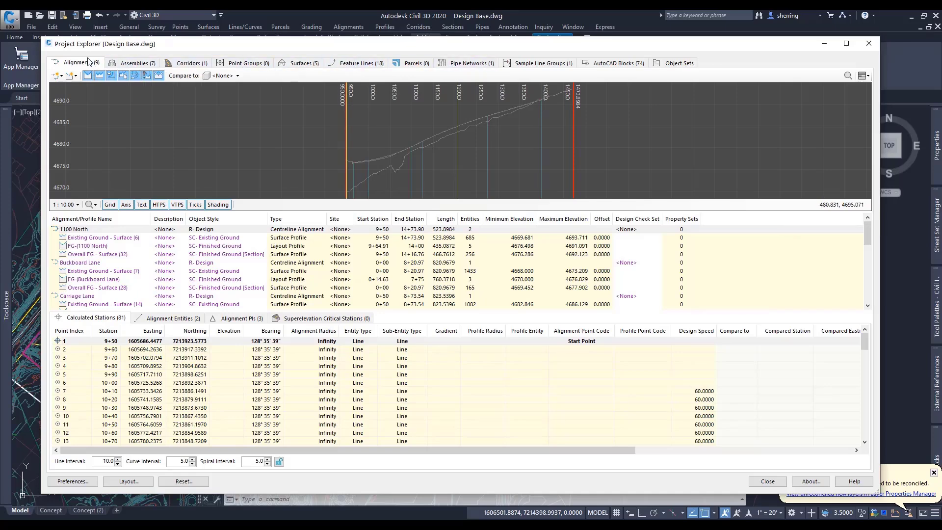
# Browse the drawing's assemblies, point groups, corridors, surfaces and pipe networks in Project Explorer
pyautogui.click(133, 63)
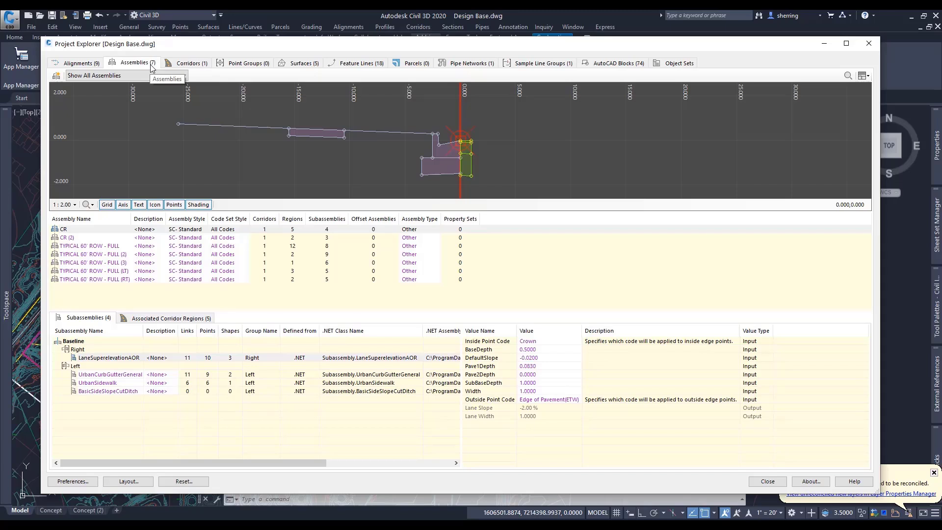
pyautogui.click(229, 65)
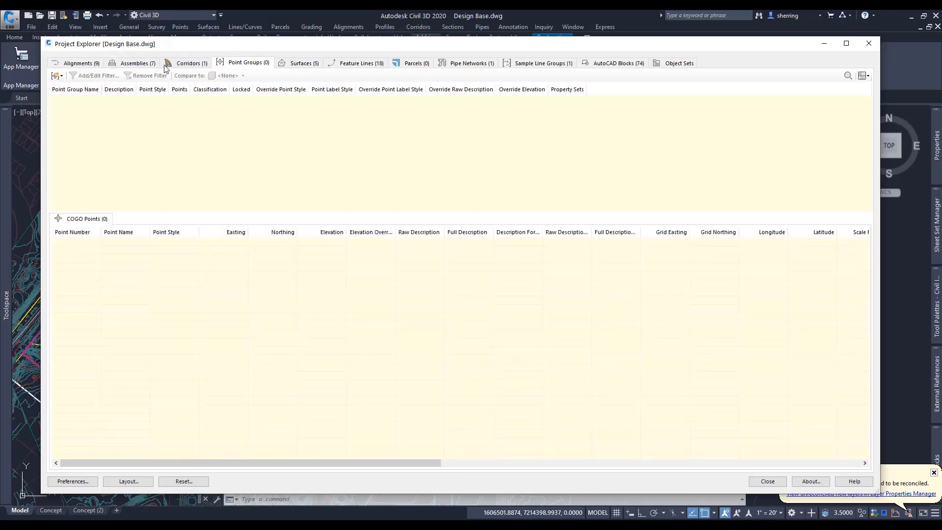
pyautogui.click(188, 63)
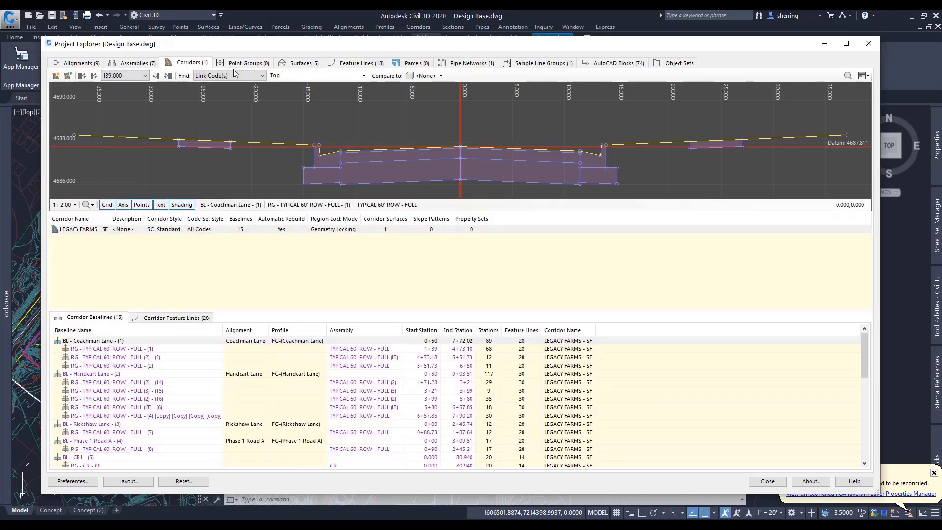
pyautogui.click(247, 63)
pyautogui.click(297, 63)
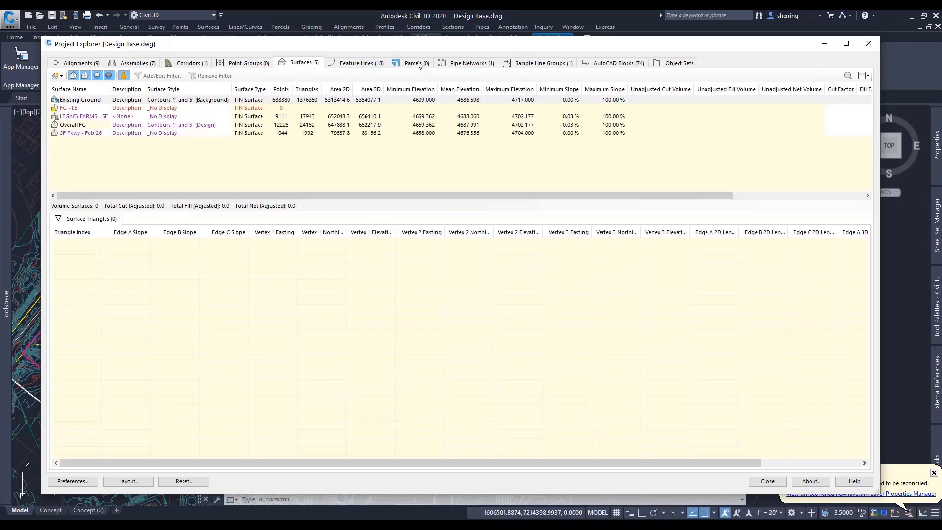
pyautogui.click(469, 63)
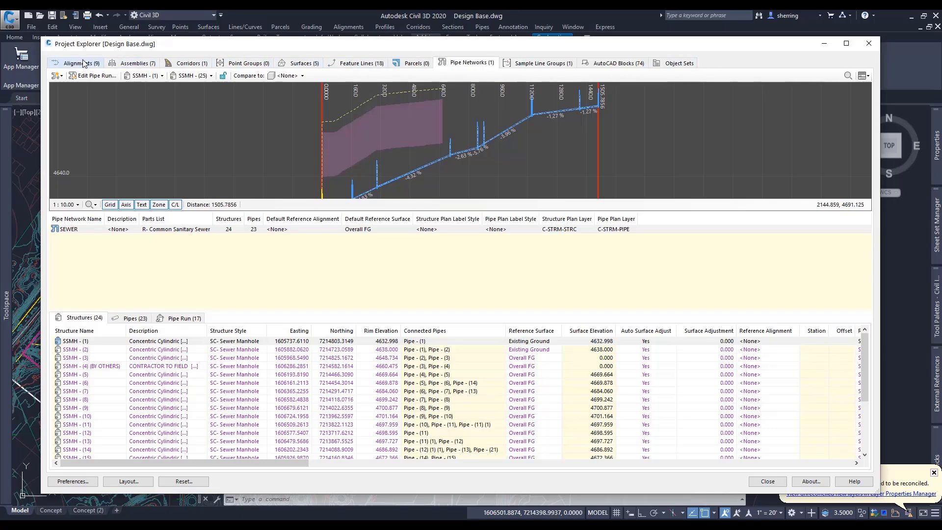
# Set the SEWER network's pipe run to end at structure SSMH - (3), keeping SSMH - (1) as its start
pyautogui.click(157, 75)
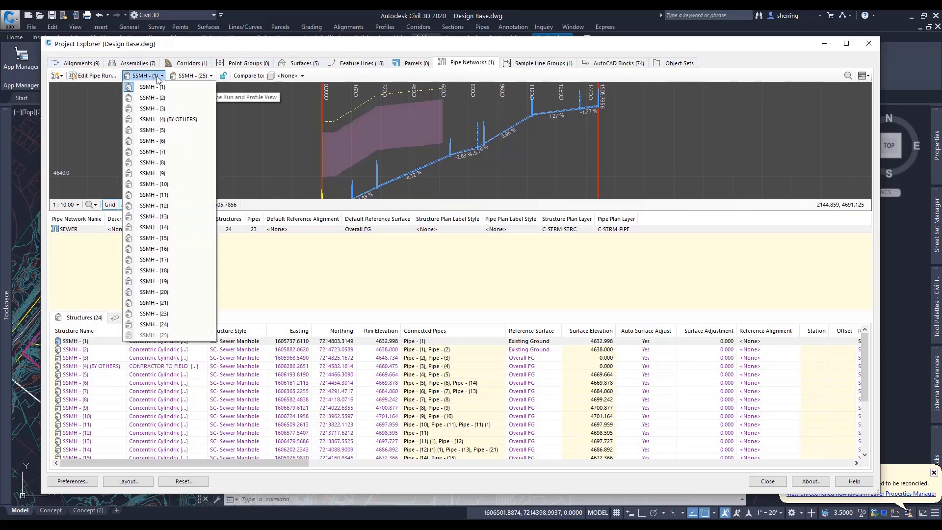
pyautogui.click(198, 77)
pyautogui.click(197, 78)
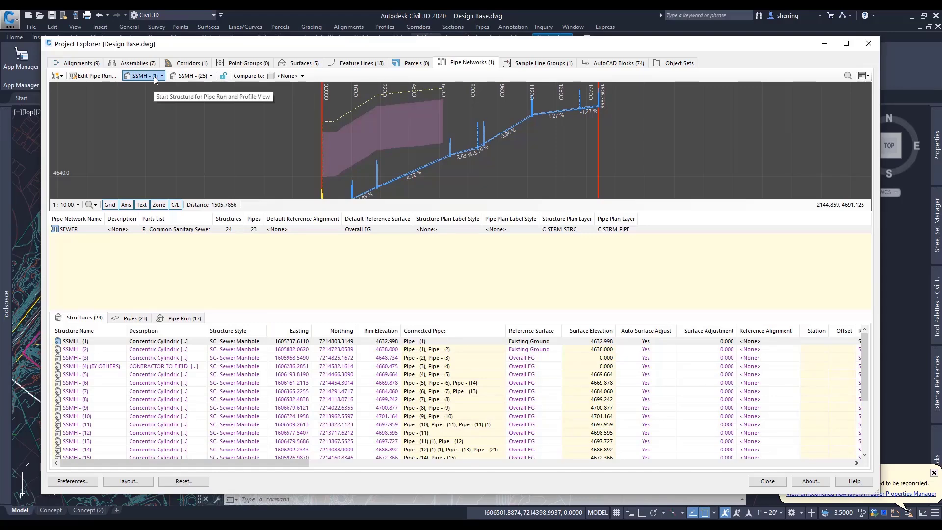
pyautogui.click(155, 76)
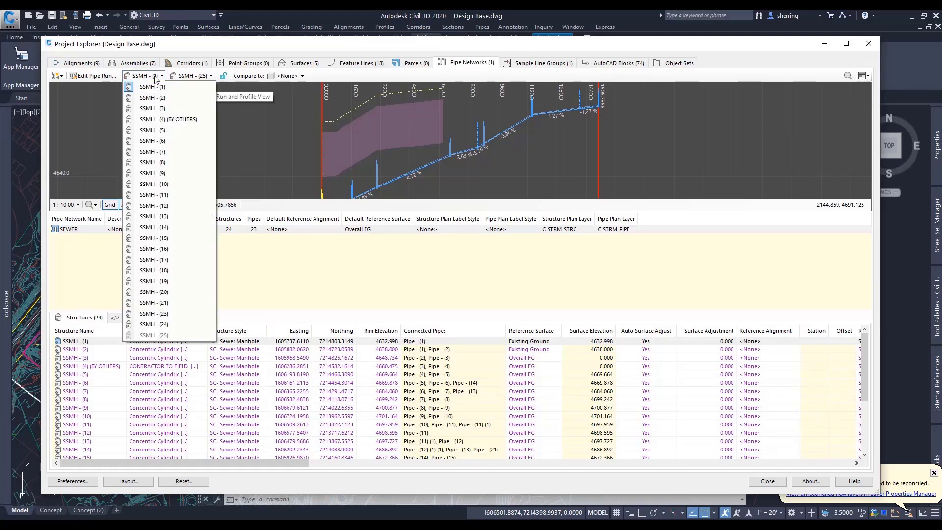
pyautogui.click(156, 78)
pyautogui.click(191, 76)
pyautogui.click(209, 108)
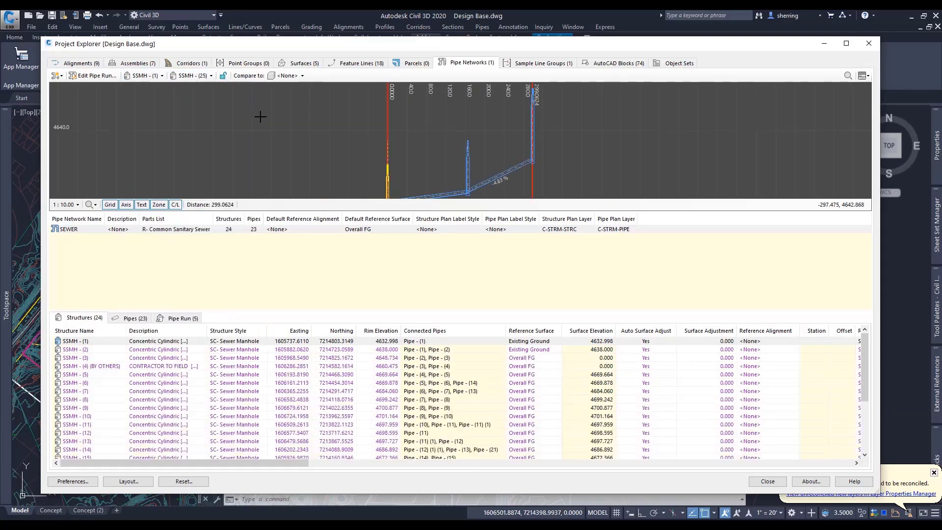
# Compare the sewer pipe run's profile to the Existing Ground surface
pyautogui.click(293, 75)
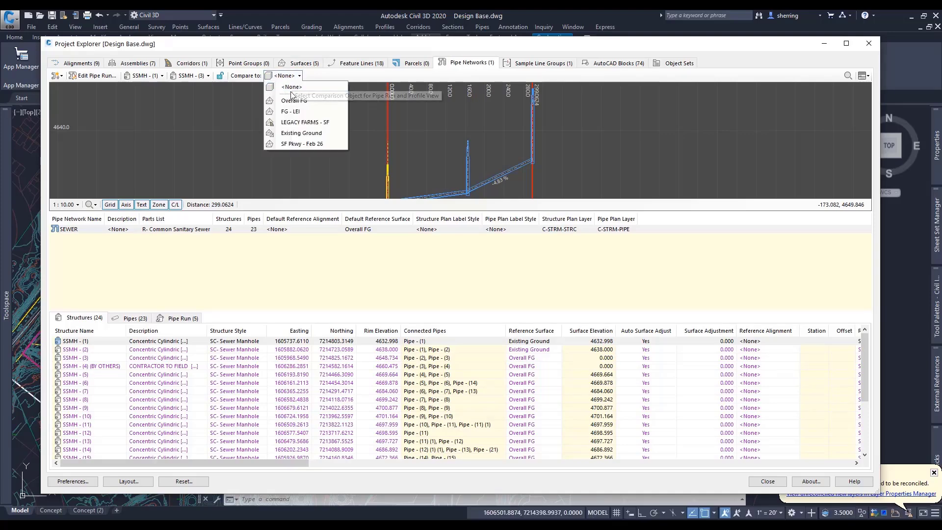
pyautogui.click(301, 132)
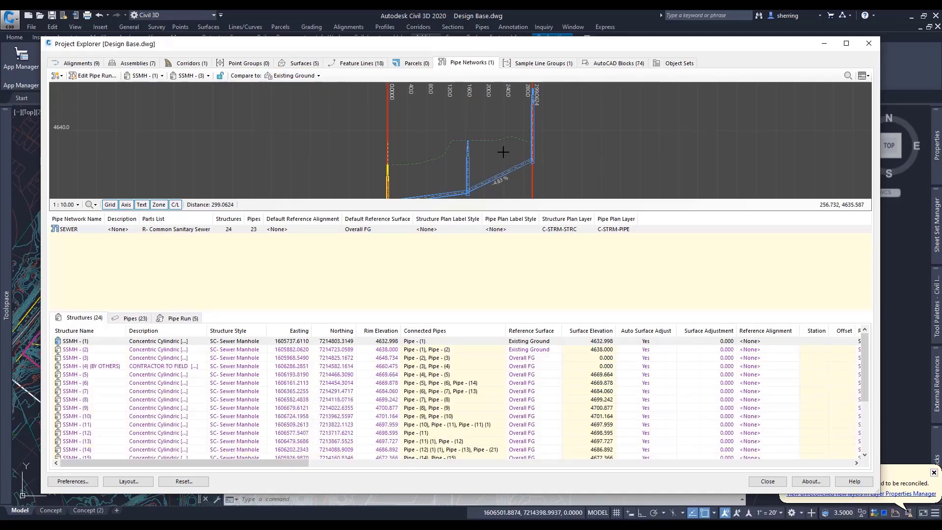
pyautogui.scroll(-2, 486, 144)
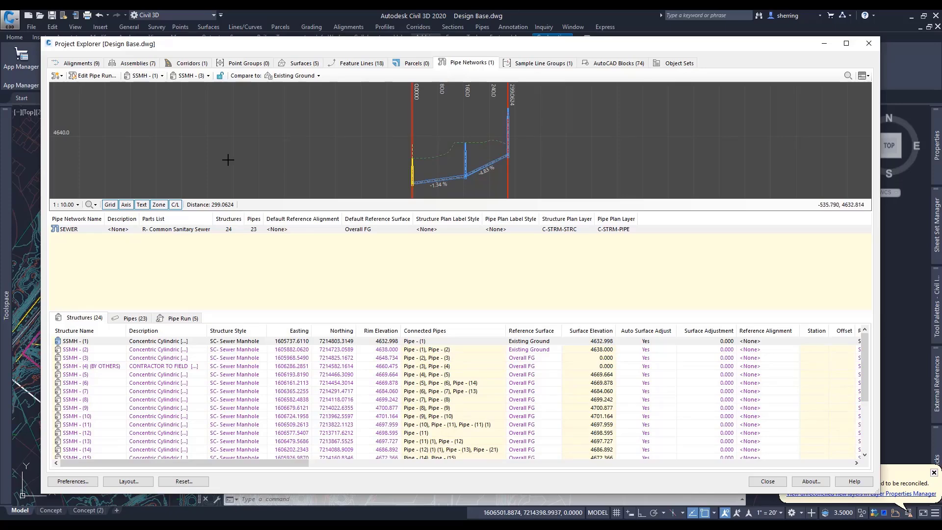
# Try a 1:5 scale for the pipe run's profile view and return it to 1:10
pyautogui.click(74, 205)
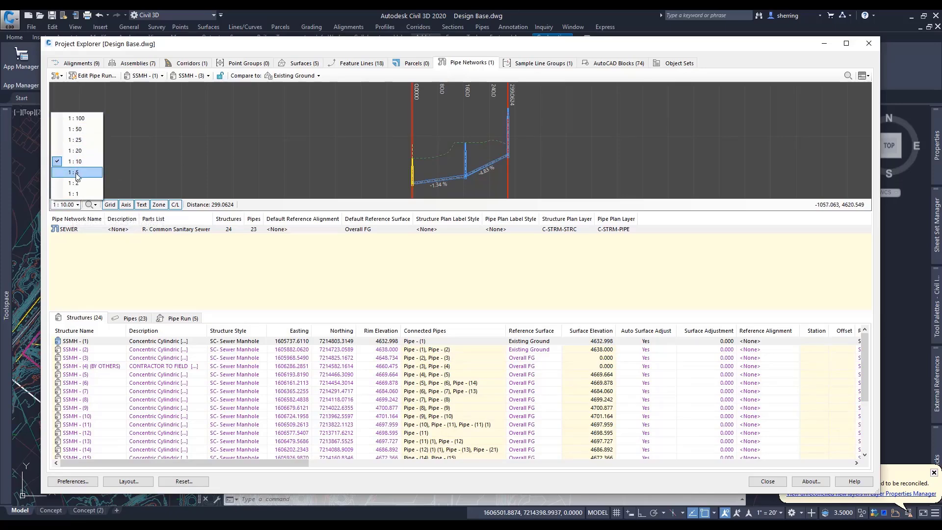
pyautogui.click(76, 172)
pyautogui.click(73, 204)
pyautogui.click(78, 162)
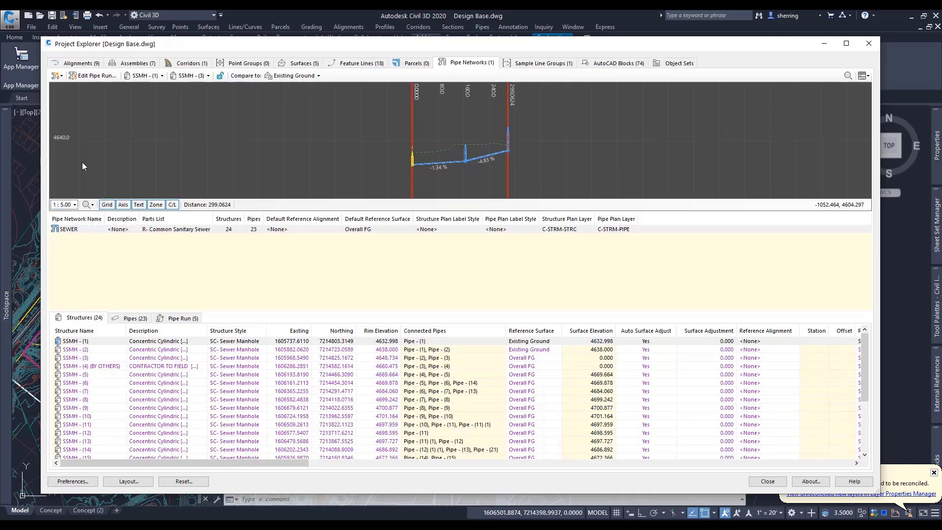
pyautogui.click(76, 205)
pyautogui.click(77, 205)
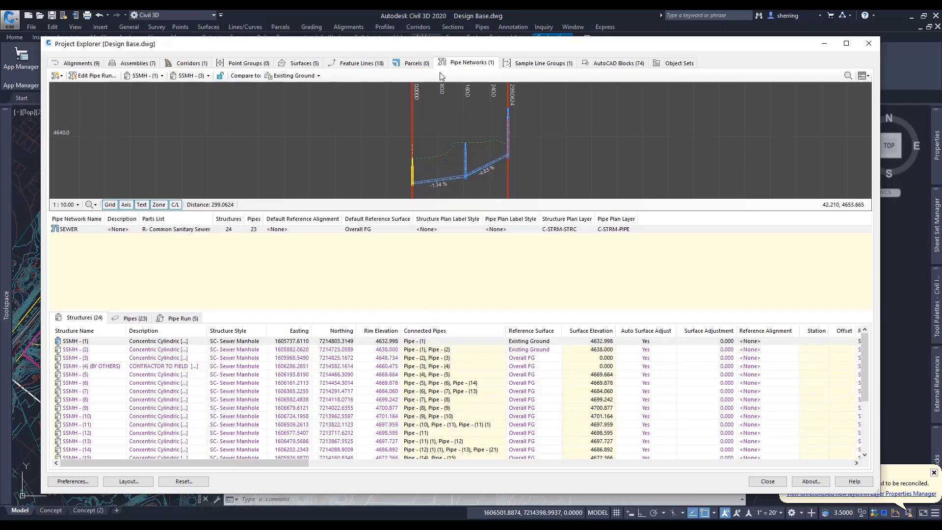
# Open the Project Explorer layout options and look through the column layouts for corridors, point groups and surfaces
pyautogui.moveTo(455, 48); pyautogui.dragTo(469, 42)
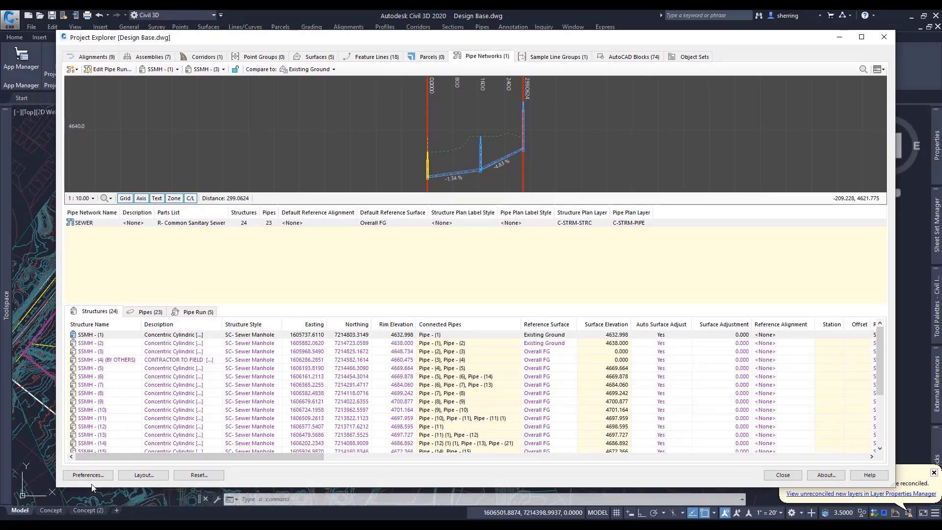
pyautogui.click(143, 476)
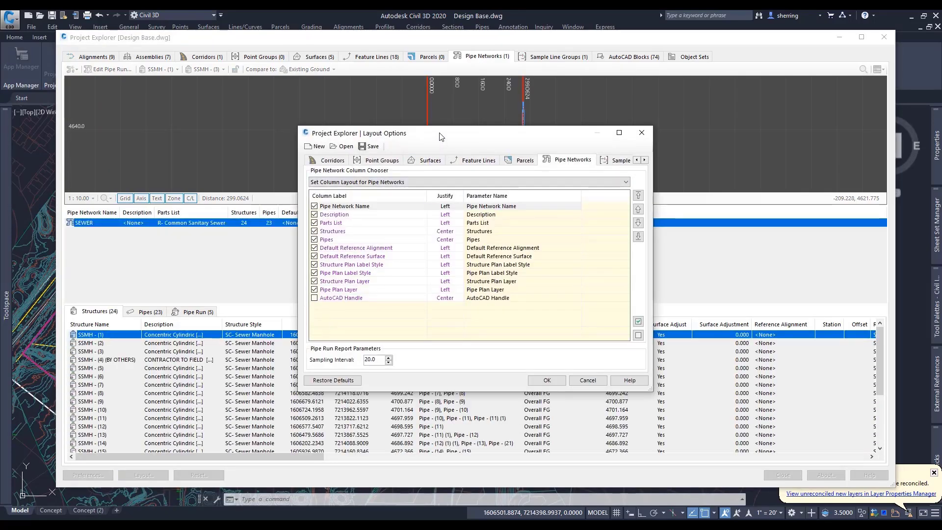
pyautogui.moveTo(441, 134); pyautogui.dragTo(365, 117)
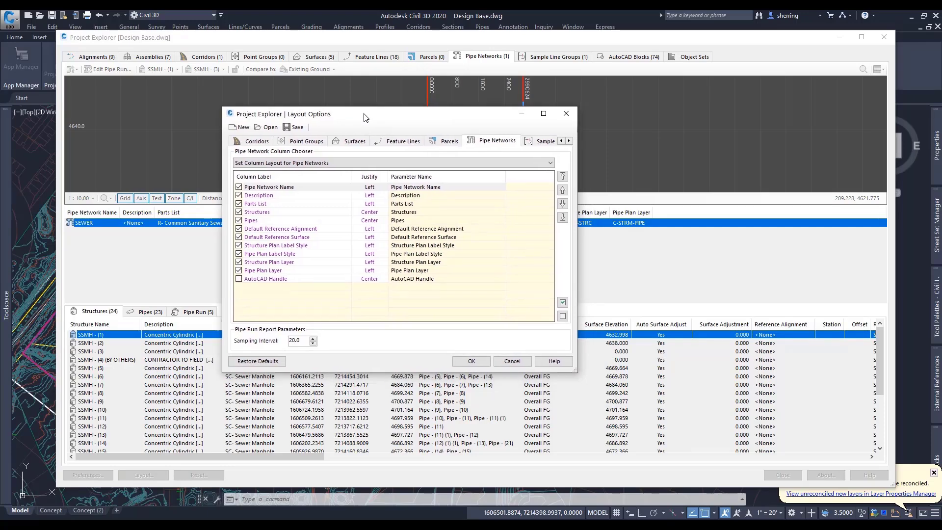
pyautogui.click(265, 141)
pyautogui.click(302, 141)
pyautogui.click(352, 141)
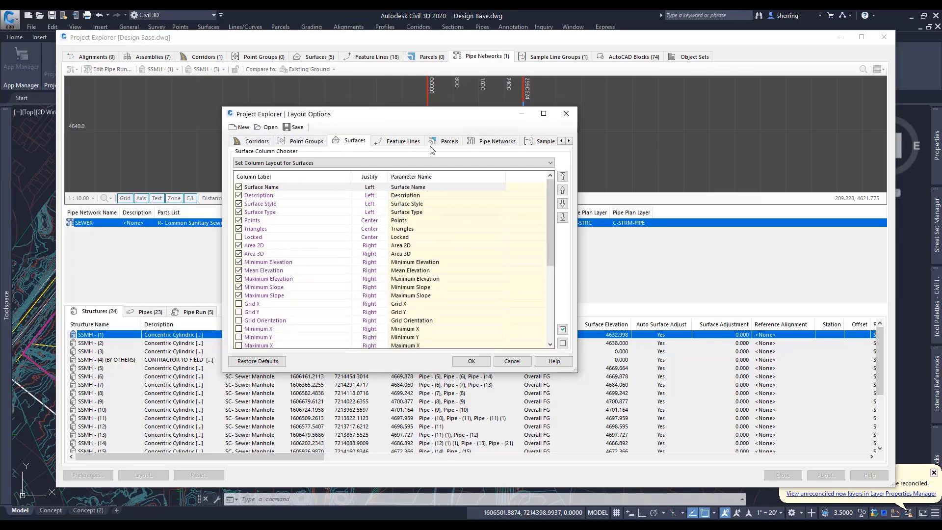
# Display the alignment layout options and enlarge the dialog to show more object types and column entries
pyautogui.moveTo(578, 149); pyautogui.dragTo(780, 149)
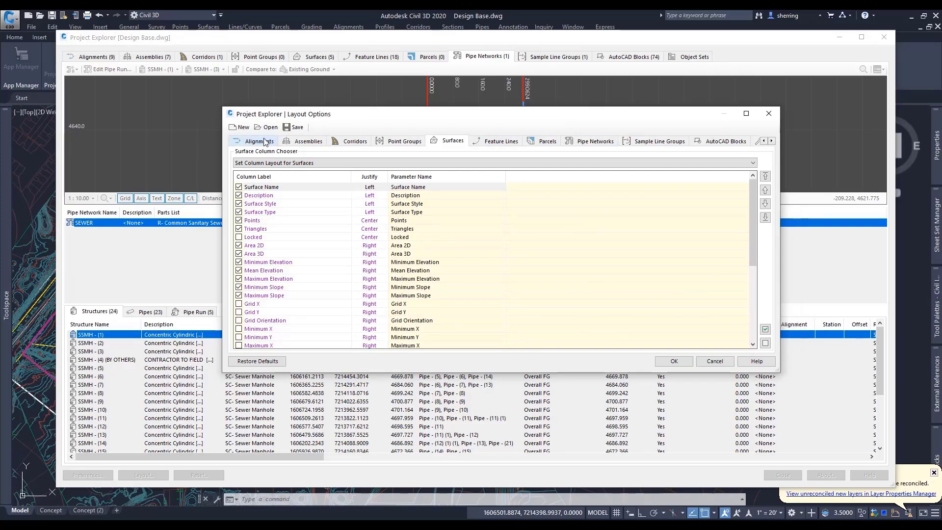
pyautogui.click(265, 142)
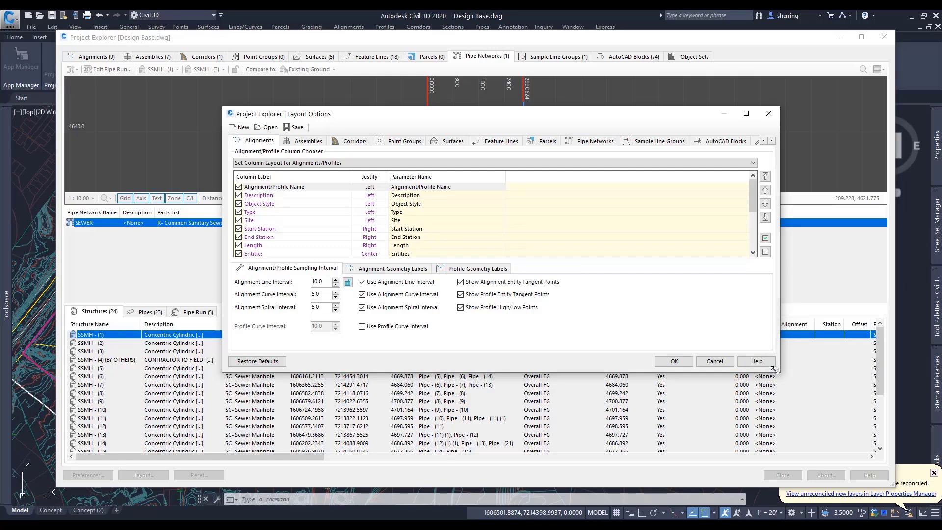
pyautogui.moveTo(778, 372); pyautogui.dragTo(785, 452)
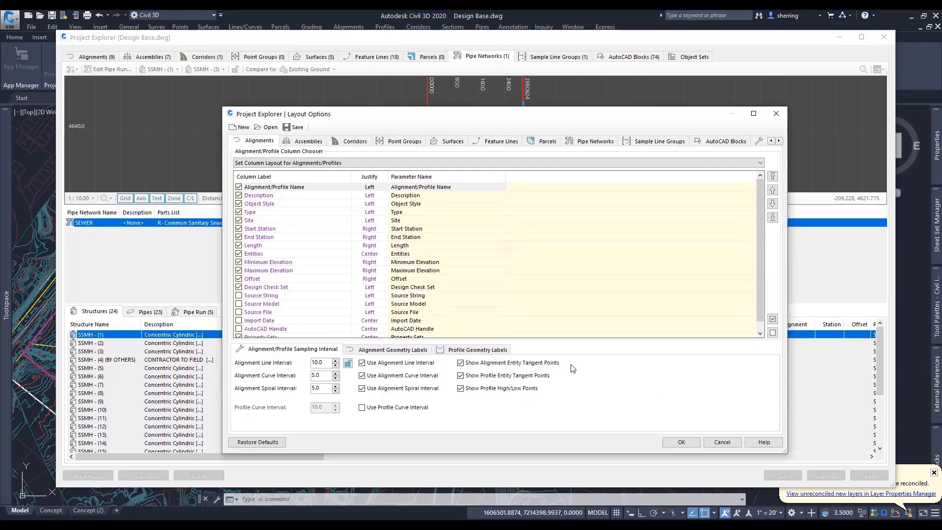
# Look through the alignment column layouts, including Alignment/Profile Calculated Stations and the full column list for Alignment Entities
pyautogui.click(266, 163)
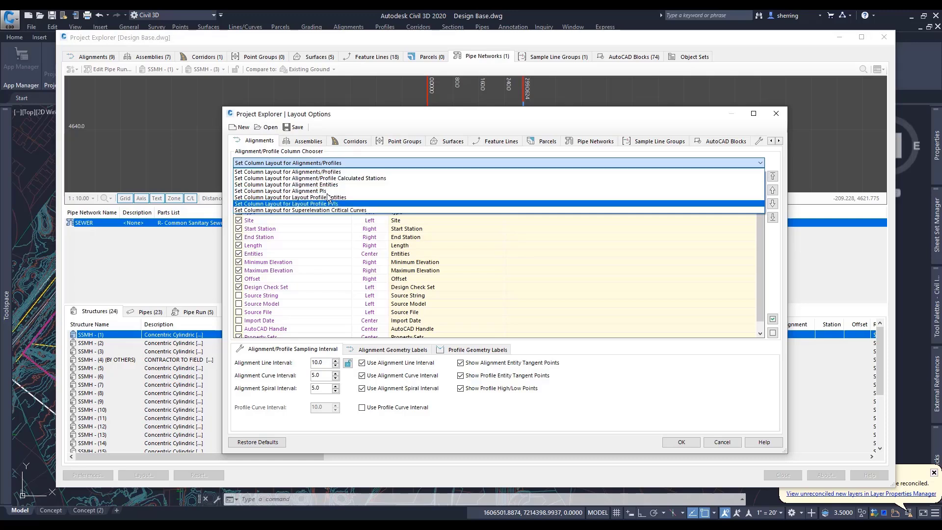
pyautogui.click(323, 178)
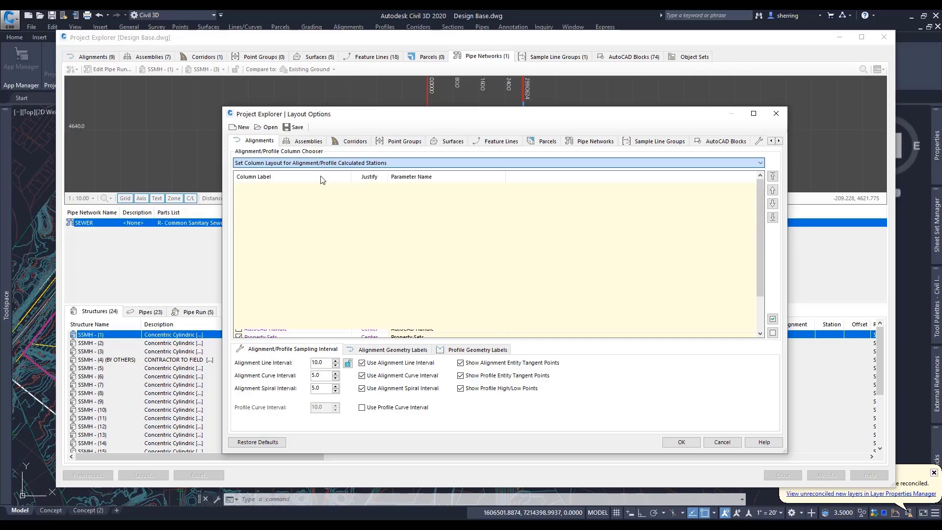
pyautogui.click(320, 163)
pyautogui.click(317, 185)
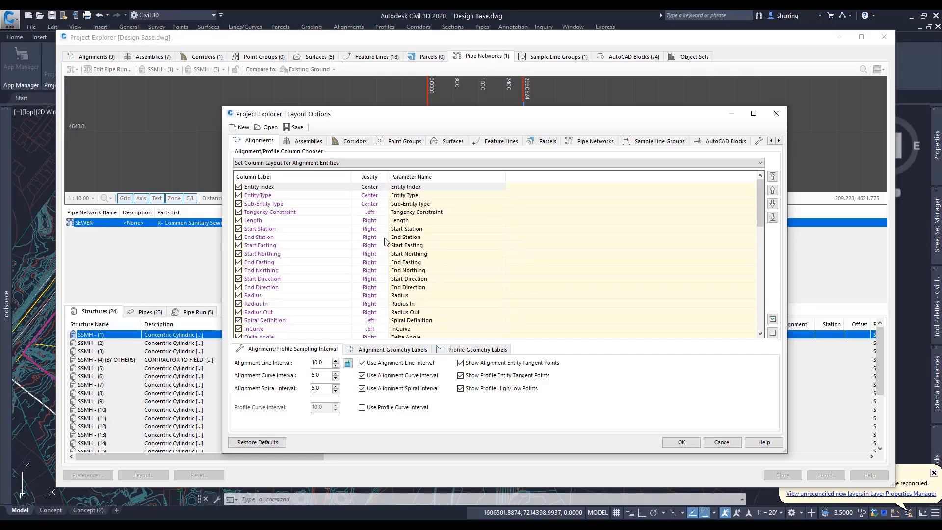
pyautogui.scroll(-10, 312, 246)
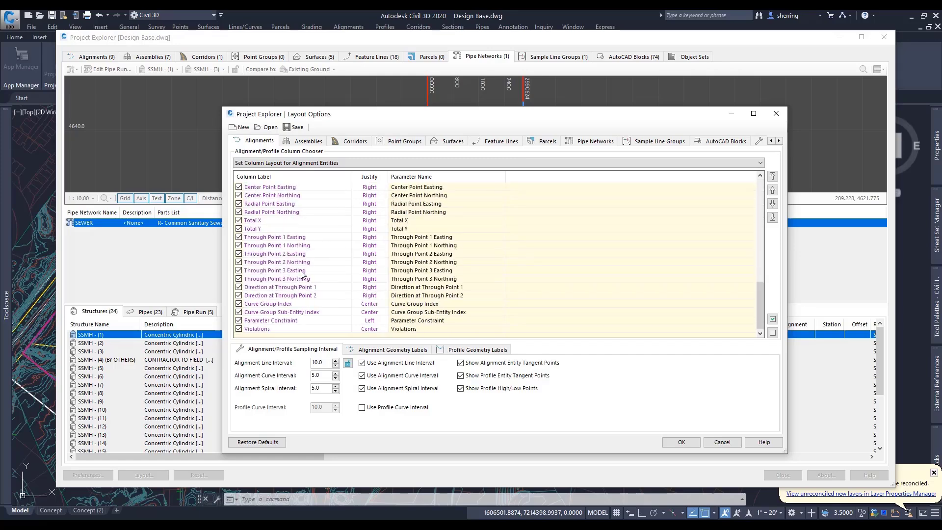
pyautogui.scroll(10, 301, 274)
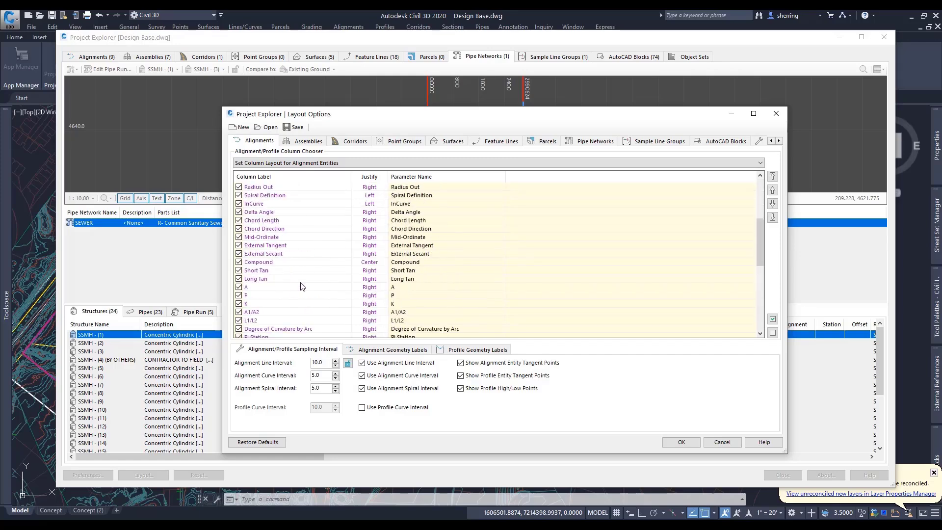
pyautogui.click(299, 163)
pyautogui.click(328, 194)
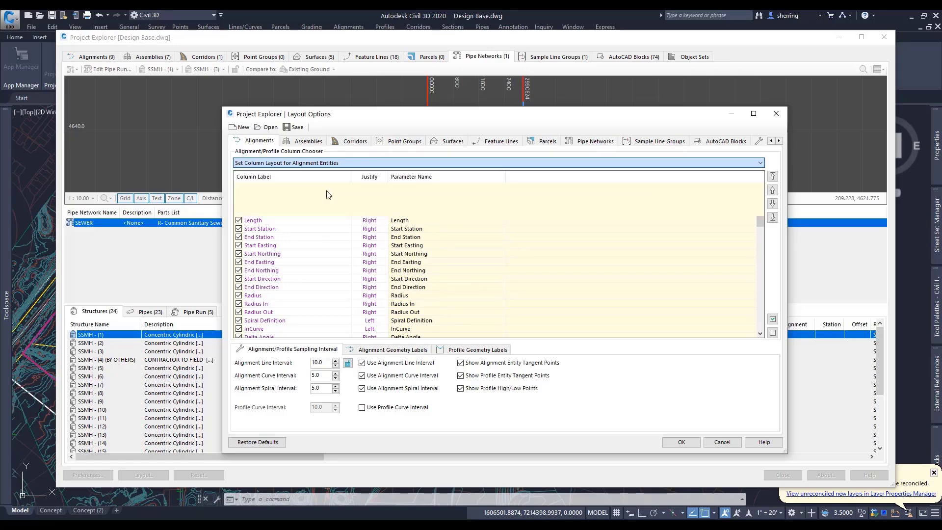
# Hide the Curve Type, Asymmetric Length 1 and Asymmetric Length 2 columns in the column layout for Layout Profile PVIs
pyautogui.click(307, 165)
pyautogui.click(290, 204)
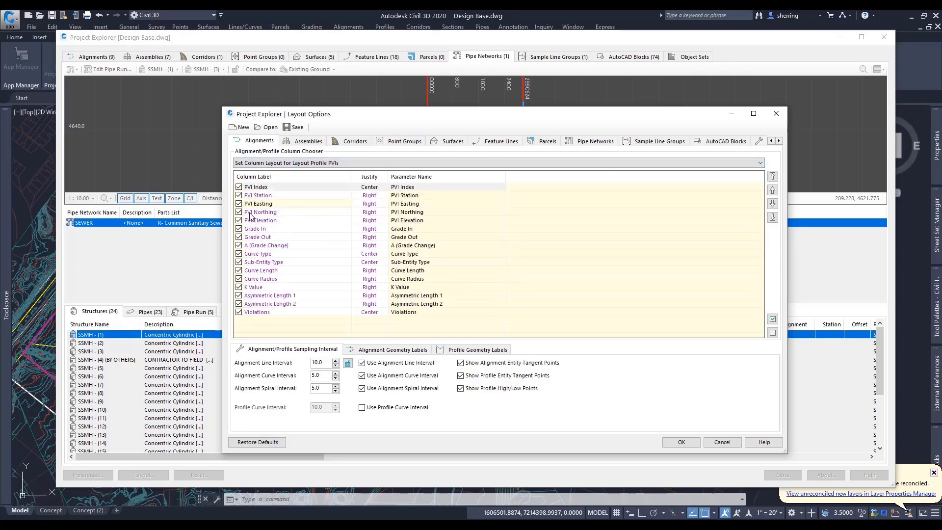
pyautogui.click(239, 296)
pyautogui.click(239, 304)
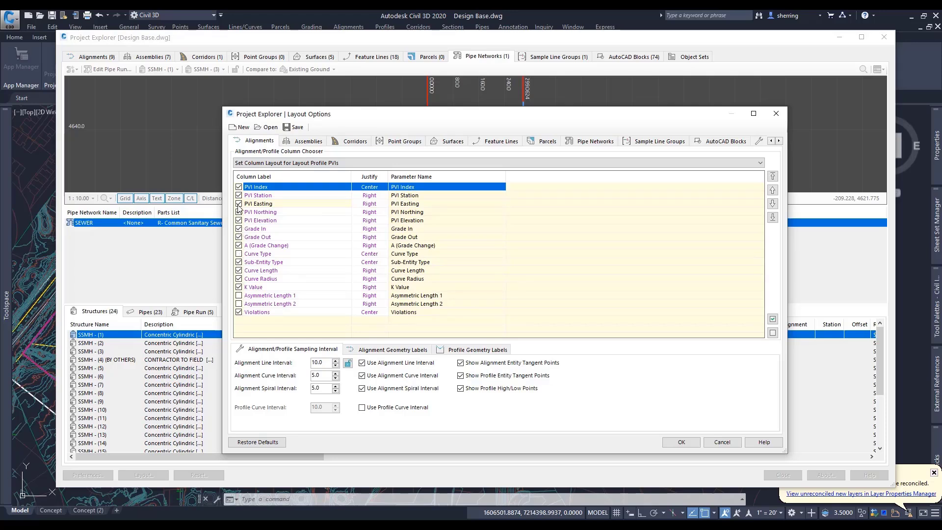
# Review the assembly layout for Subassemblies and hide the Corridor Name column in the layout for Associated Corridor Regions
pyautogui.click(308, 144)
pyautogui.click(281, 164)
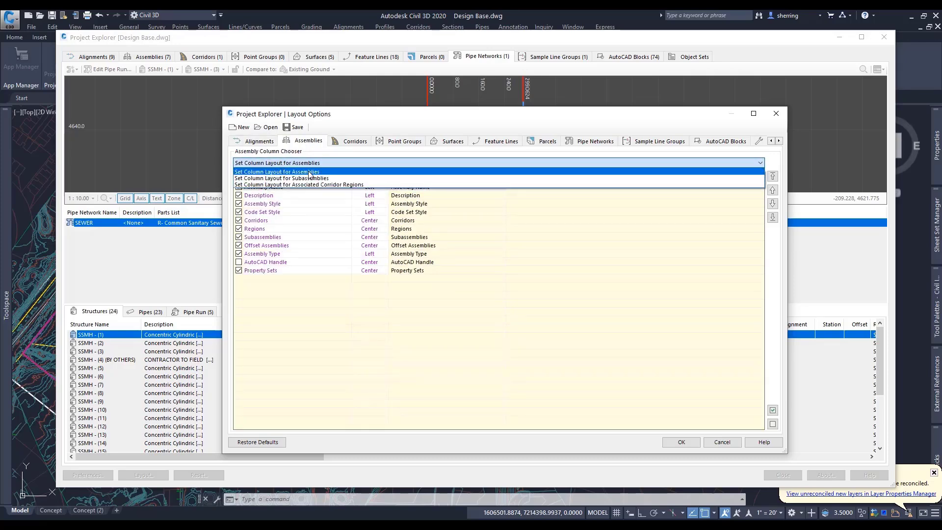
pyautogui.click(294, 178)
pyautogui.click(307, 164)
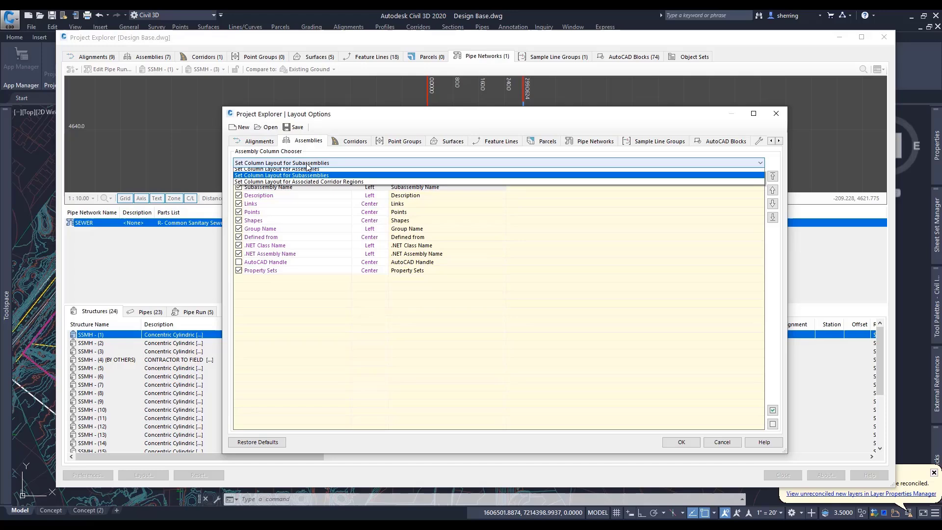
pyautogui.click(344, 185)
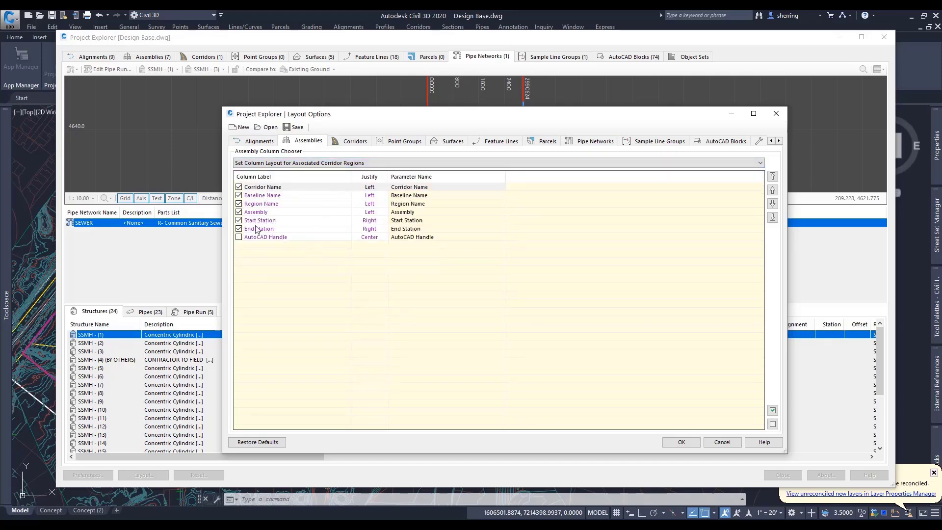
pyautogui.click(239, 186)
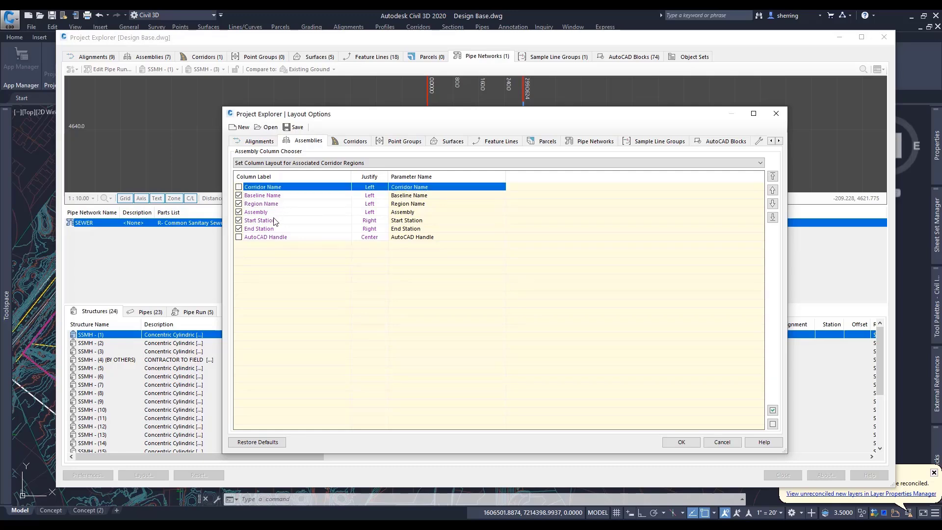
# Look through the column layouts available for assemblies, corridors, point groups and surfaces
pyautogui.click(285, 164)
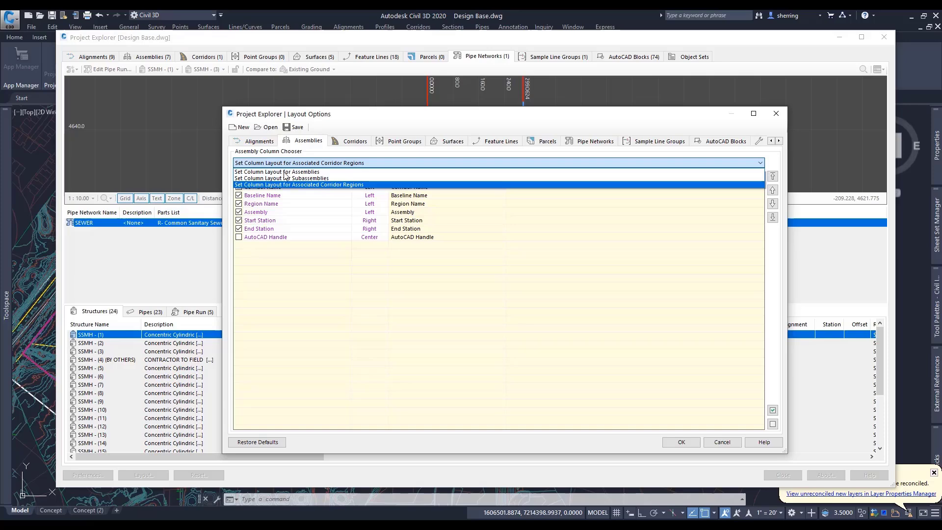
pyautogui.click(362, 147)
pyautogui.click(361, 144)
pyautogui.click(336, 162)
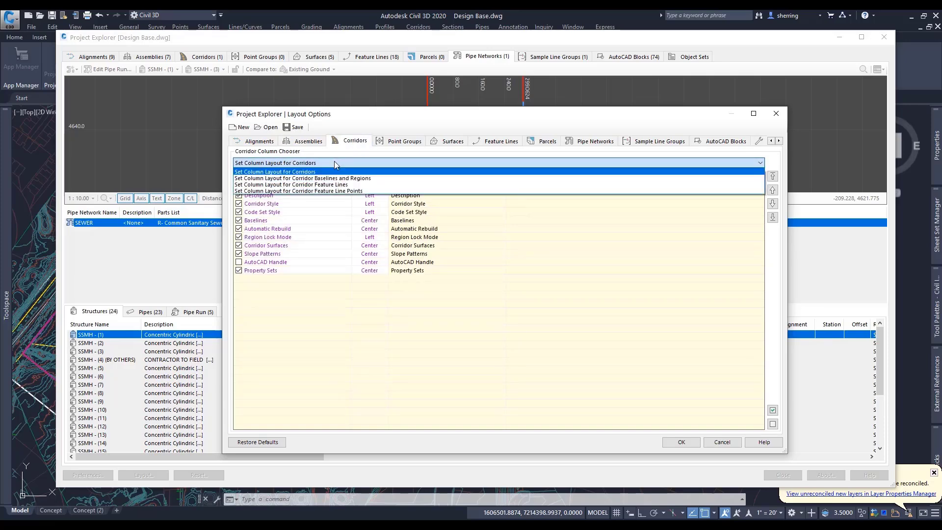
pyautogui.click(407, 143)
pyautogui.click(406, 142)
pyautogui.click(379, 161)
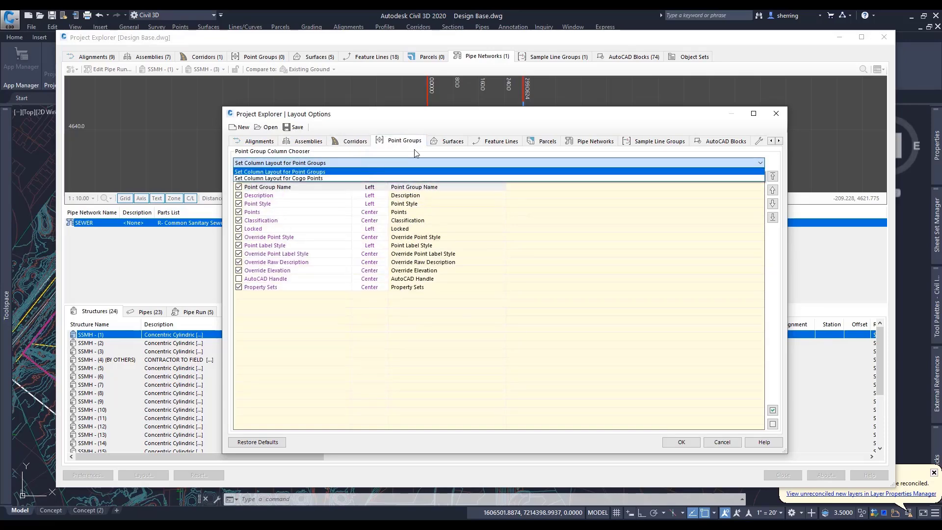
pyautogui.click(459, 145)
# Display the pipe network column layout for Pipes and review its columns down to Property Sets
pyautogui.click(594, 141)
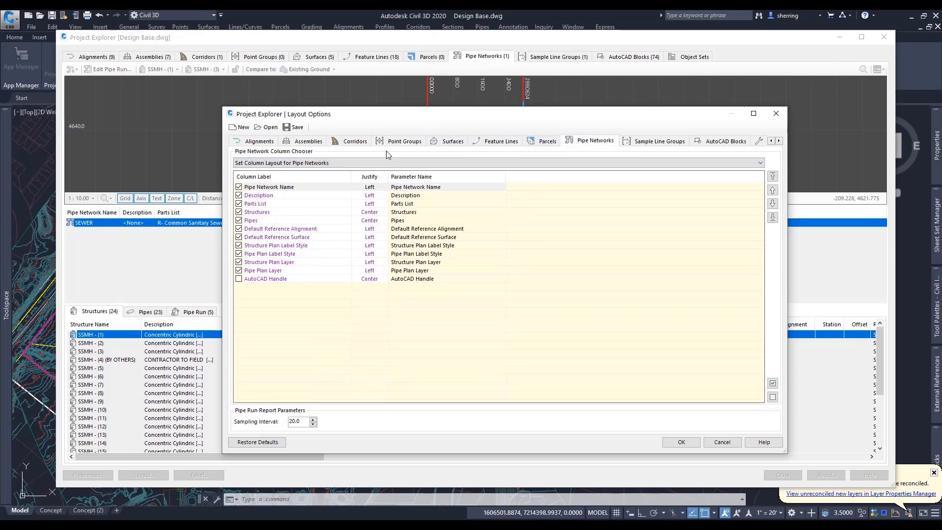
pyautogui.click(340, 161)
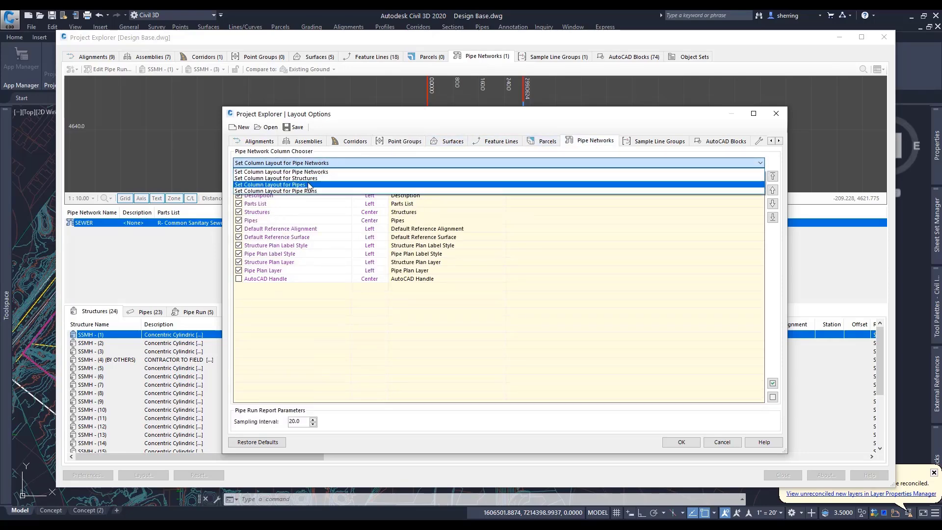
pyautogui.click(308, 185)
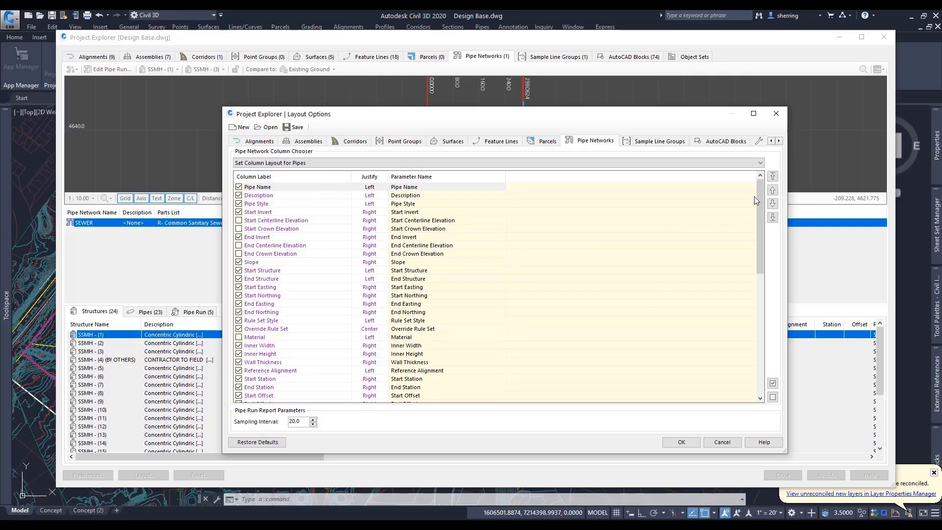
pyautogui.moveTo(754, 196)
pyautogui.mouseDown()
pyautogui.moveTo(755, 351)
pyautogui.moveTo(757, 182)
pyautogui.mouseUp()
pyautogui.scroll(-10, 716, 231)
# View the layout options for sample line groups and AutoCAD blocks, ending on the General display options
pyautogui.click(661, 142)
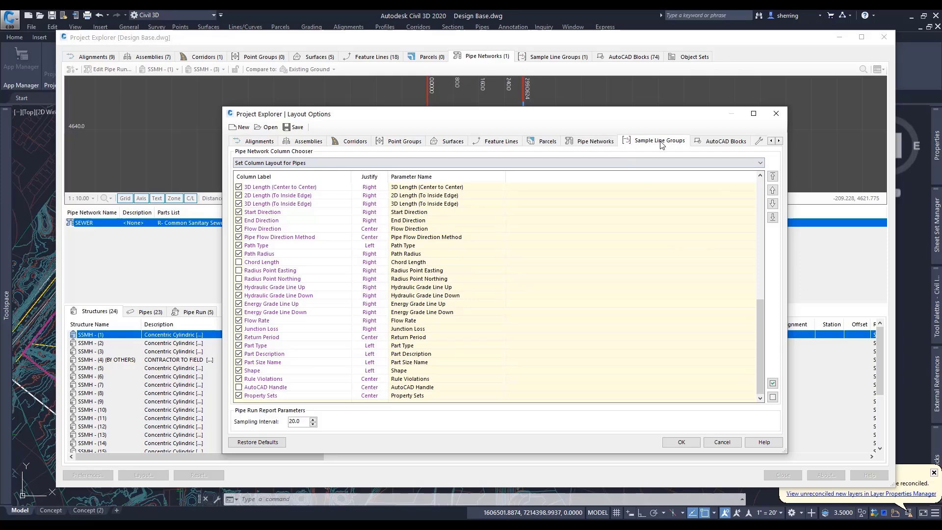
pyautogui.click(725, 141)
pyautogui.click(753, 142)
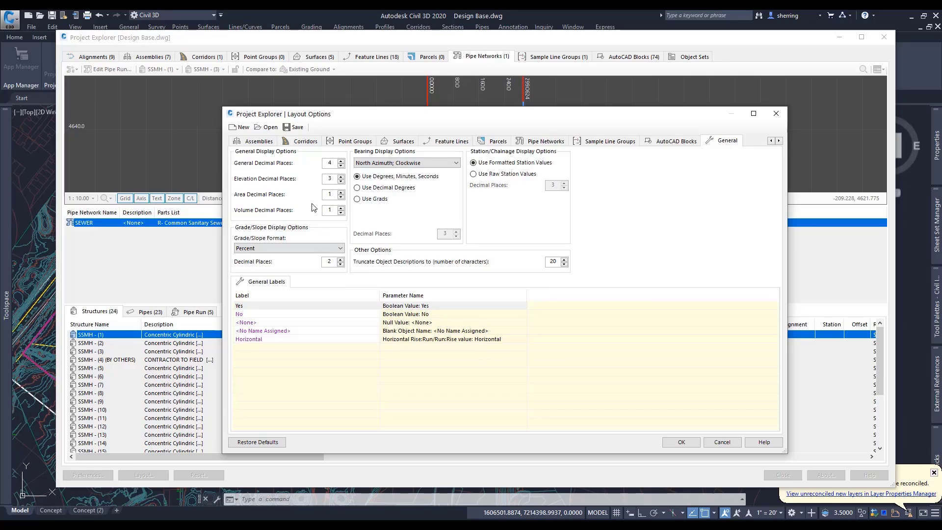
# Review the layout options again for assemblies, corridors, point groups, surfaces, parcels and pipe networks
pyautogui.click(260, 141)
pyautogui.click(304, 141)
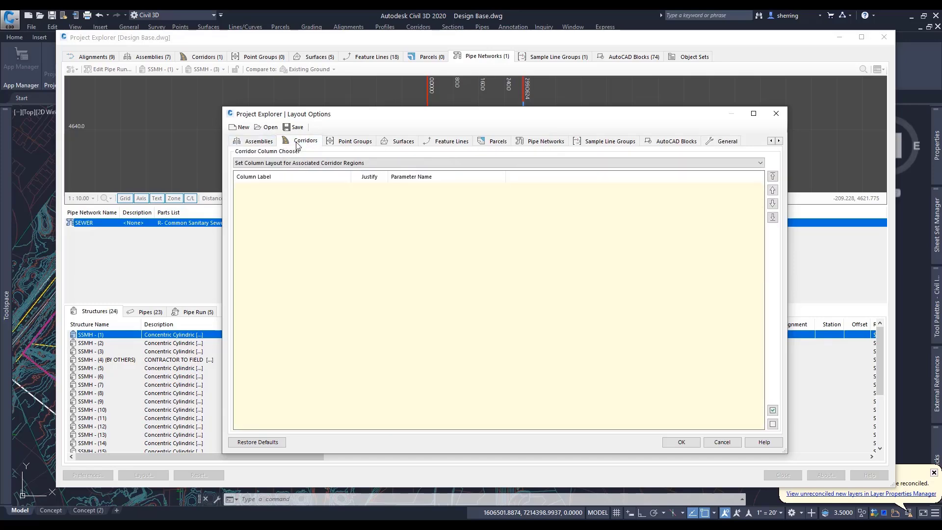
pyautogui.click(343, 145)
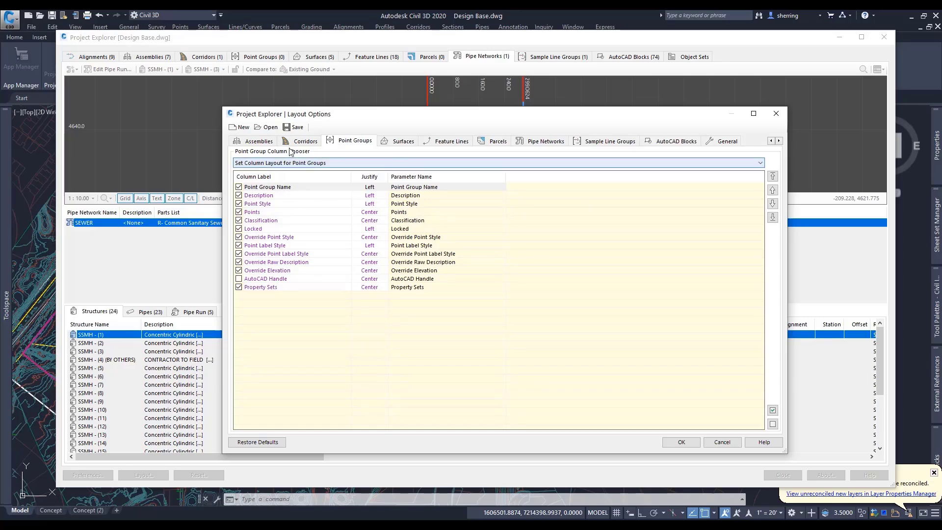
pyautogui.click(402, 142)
pyautogui.click(496, 141)
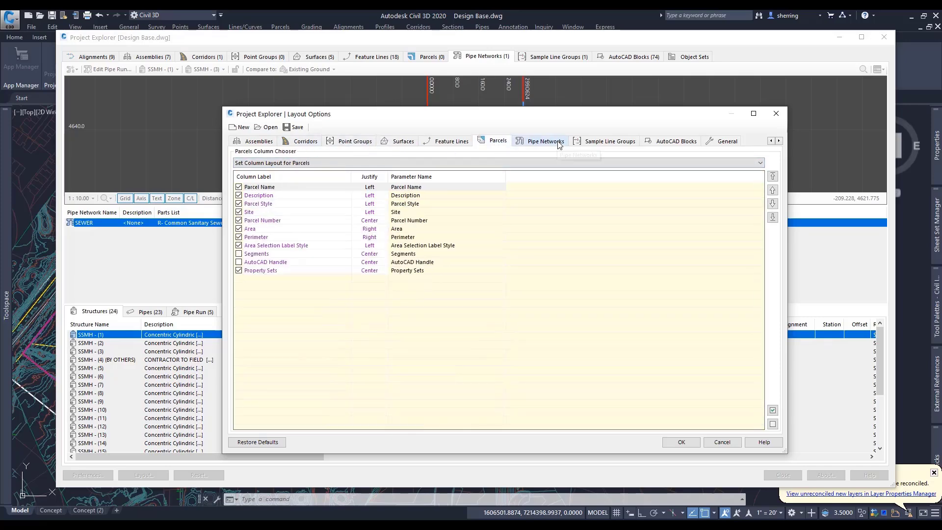
pyautogui.click(547, 142)
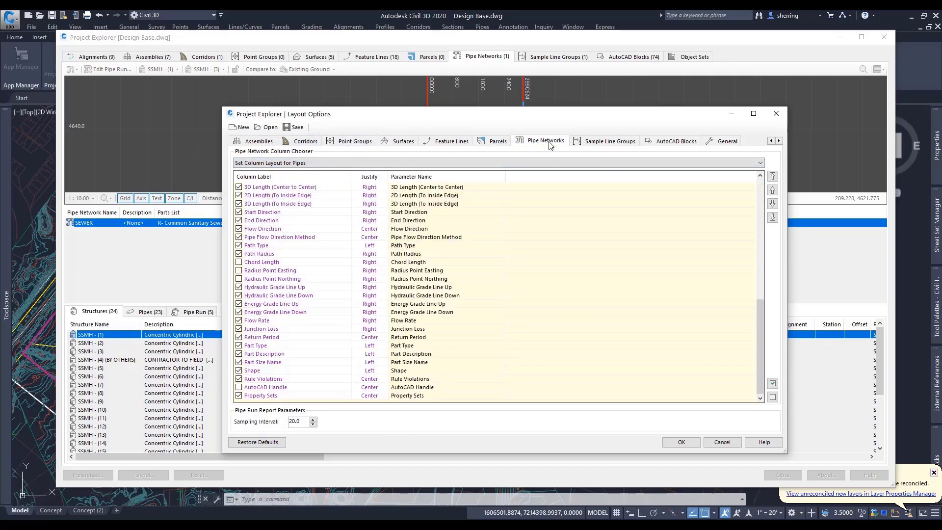
# Save the column layouts as an .xmpt layout style file in Documents, named with the user's first name
pyautogui.click(296, 127)
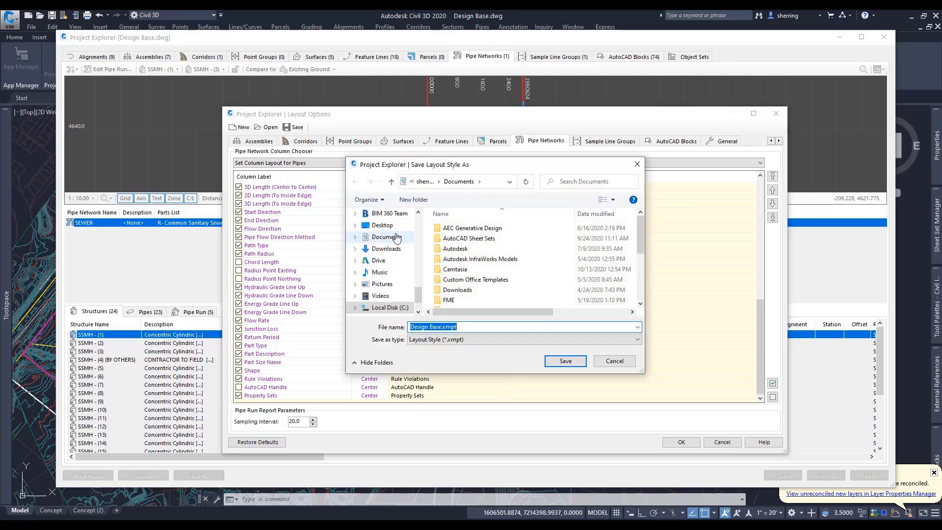
pyautogui.moveTo(440, 330); pyautogui.dragTo(401, 326)
pyautogui.press('BackSpace')
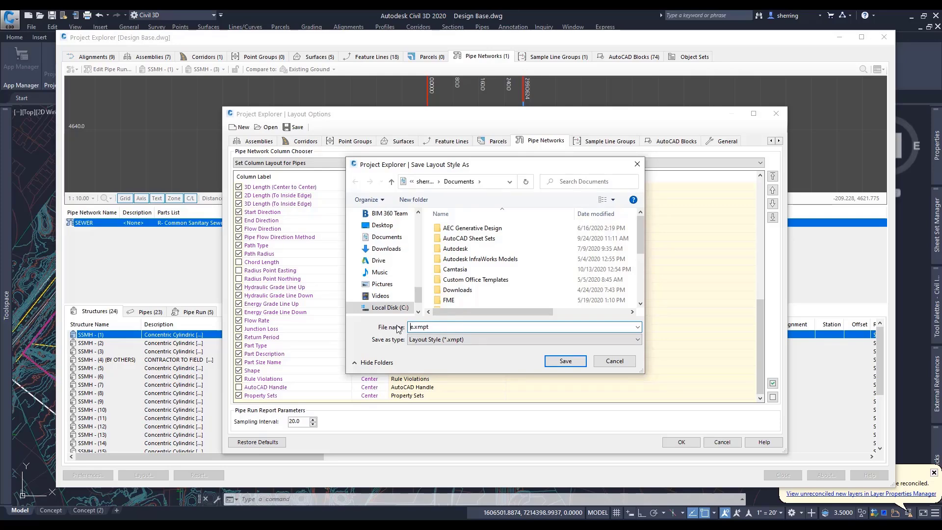
pyautogui.write('Shawn')
pyautogui.click(548, 360)
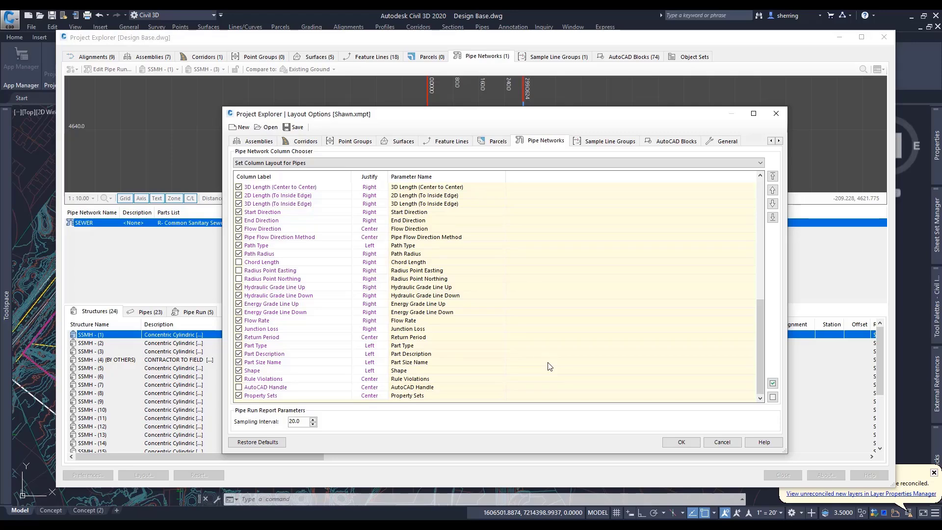
# Check the saved style's layouts from assemblies through surfaces and display the layout for TIN Surface Triangles
pyautogui.click(258, 141)
pyautogui.click(305, 141)
pyautogui.click(354, 141)
pyautogui.click(400, 142)
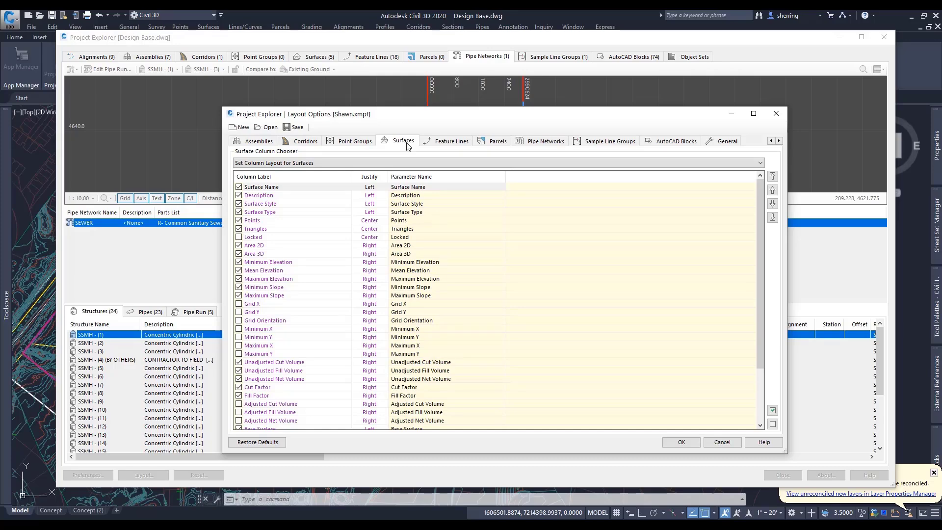
pyautogui.click(325, 161)
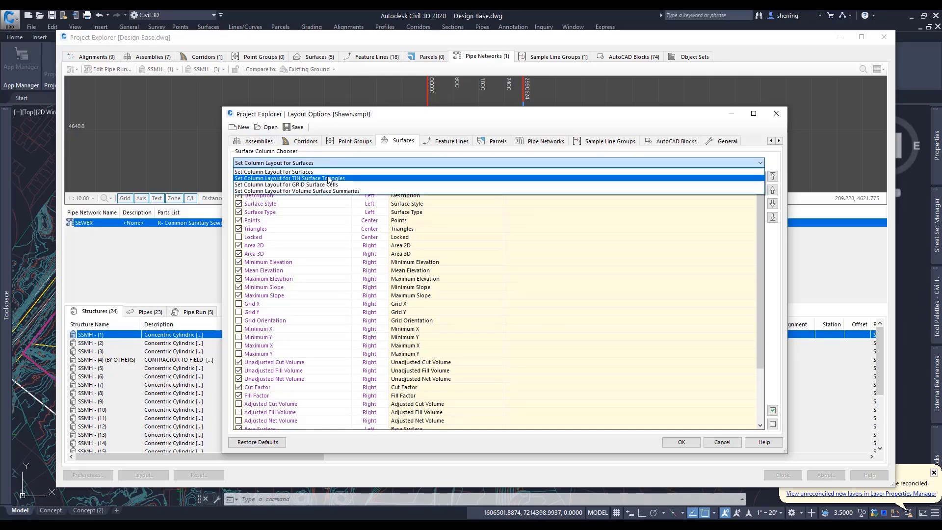
pyautogui.click(324, 178)
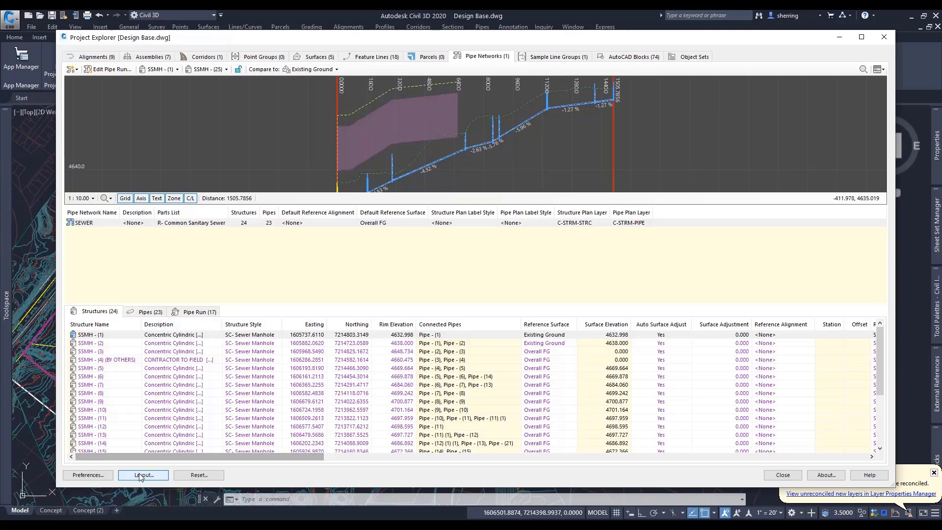
# Open the Project Explorer preferences and examine the Pipe Network View settings, then the General settings
pyautogui.click(92, 476)
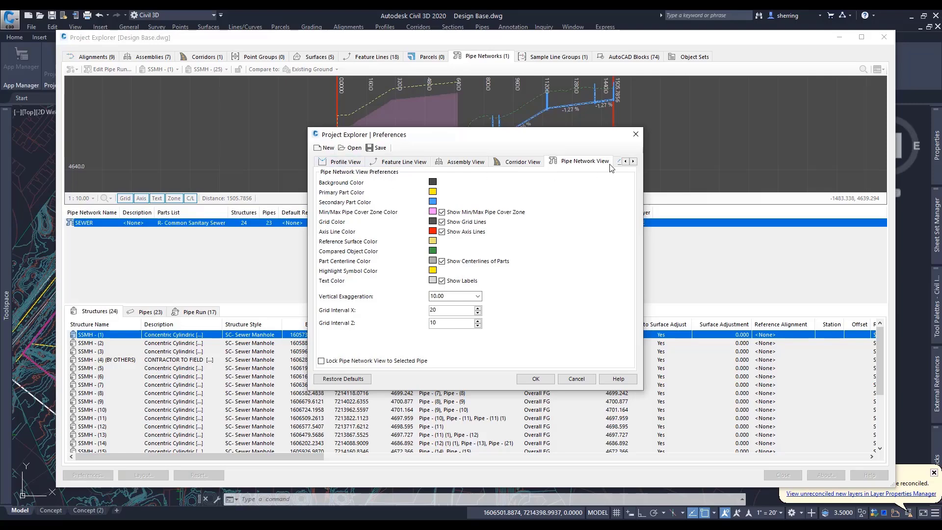
pyautogui.click(624, 162)
pyautogui.click(341, 163)
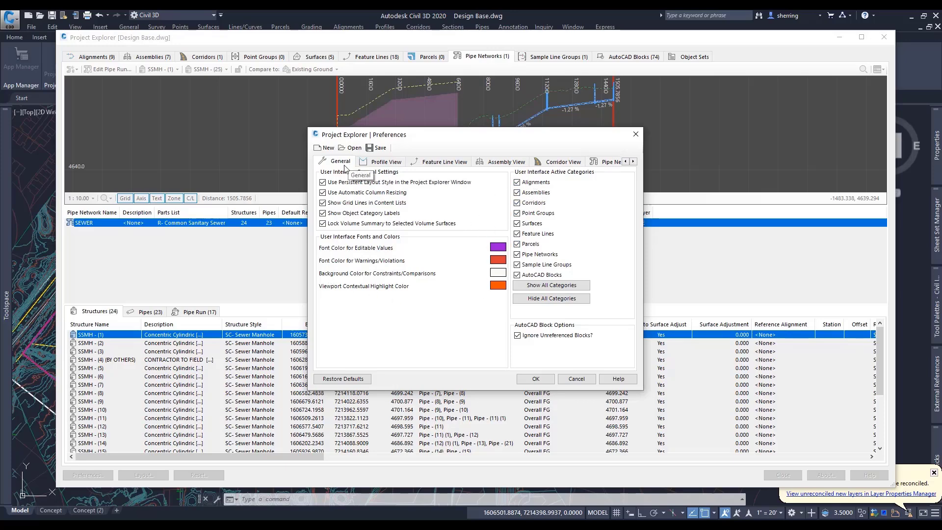
# Set the font color for editable values to yellow
pyautogui.click(498, 247)
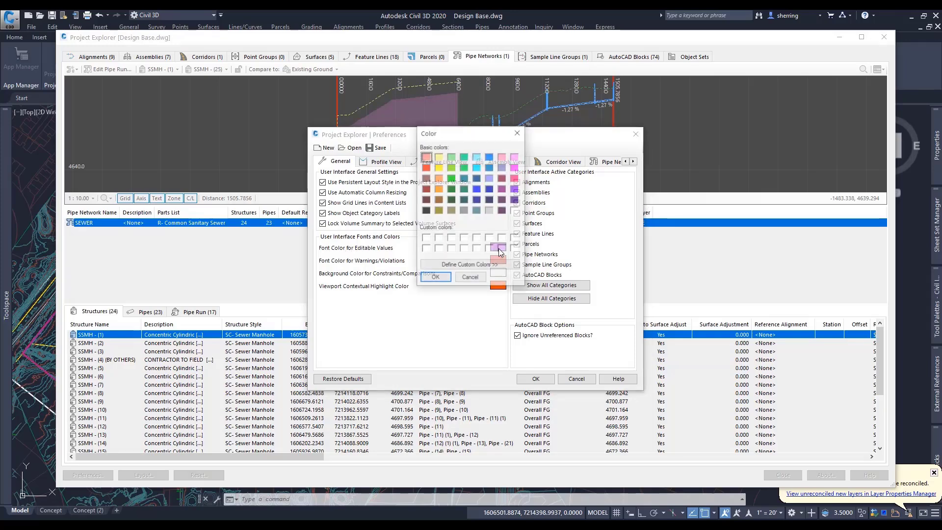
pyautogui.click(438, 166)
pyautogui.click(435, 278)
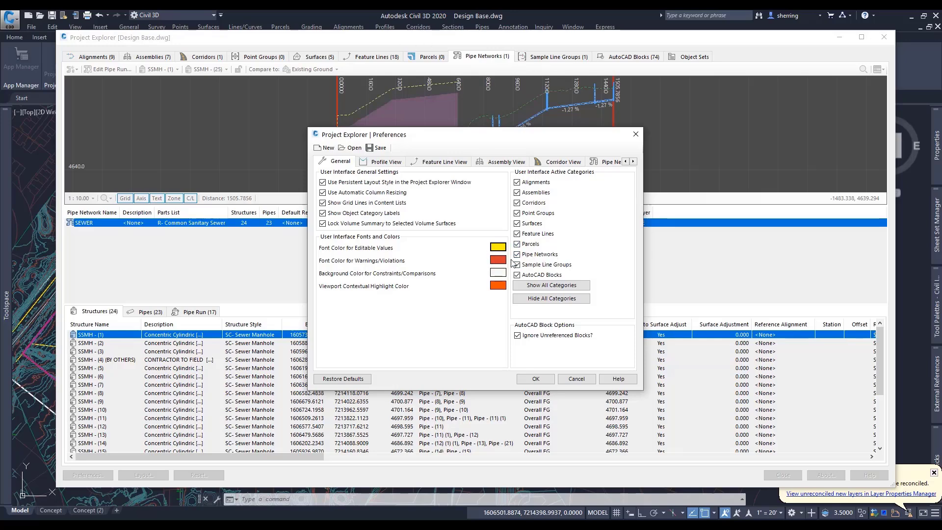
# Try hiding the Parcels category in the active interface categories and show all categories again
pyautogui.click(516, 244)
pyautogui.click(551, 285)
# Display the Profile View preferences to examine its colors, vertical exaggeration and grid intervals
pyautogui.click(386, 162)
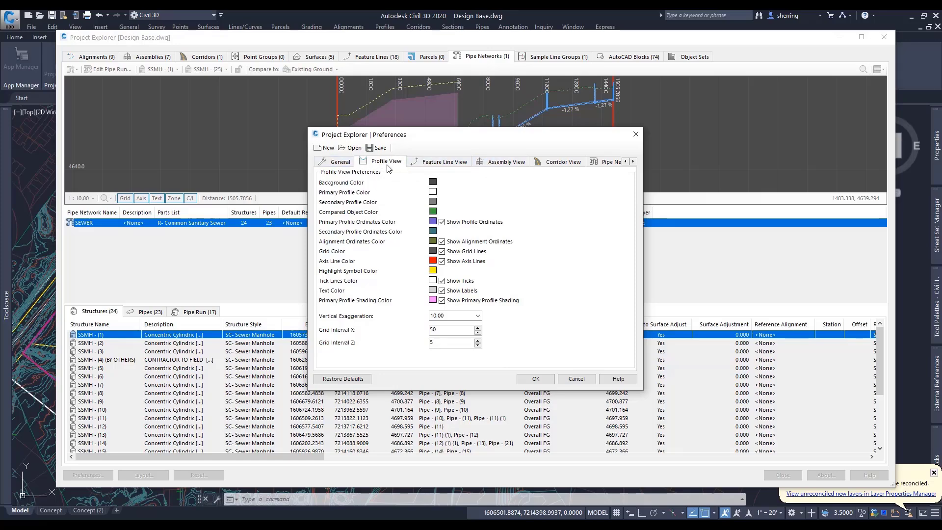
# Set the Profile View compared object color to red and its vertical exaggeration to 5.00
pyautogui.click(433, 211)
pyautogui.click(426, 168)
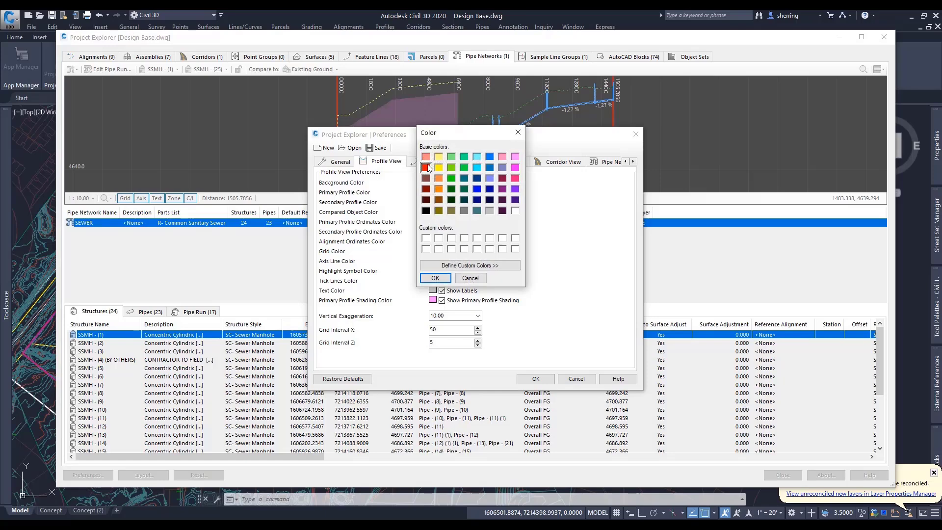
pyautogui.click(435, 278)
pyautogui.click(477, 317)
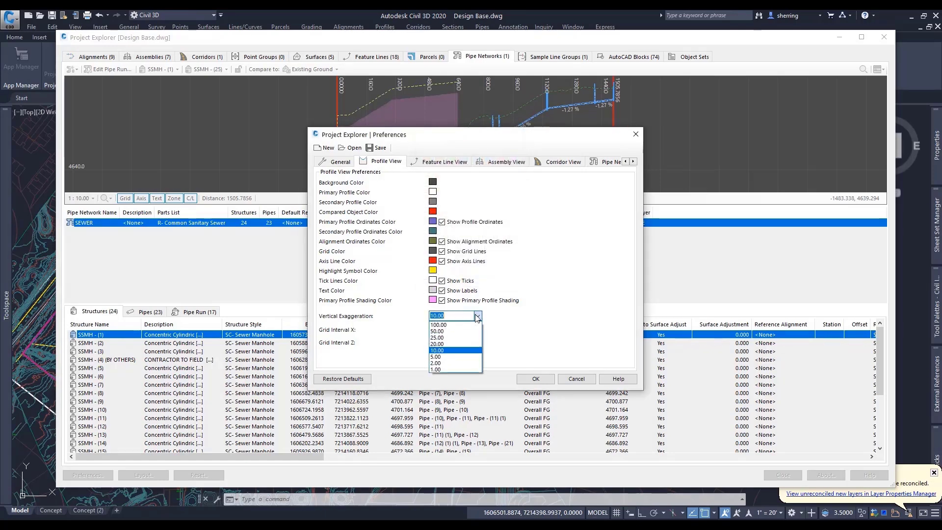
pyautogui.click(443, 357)
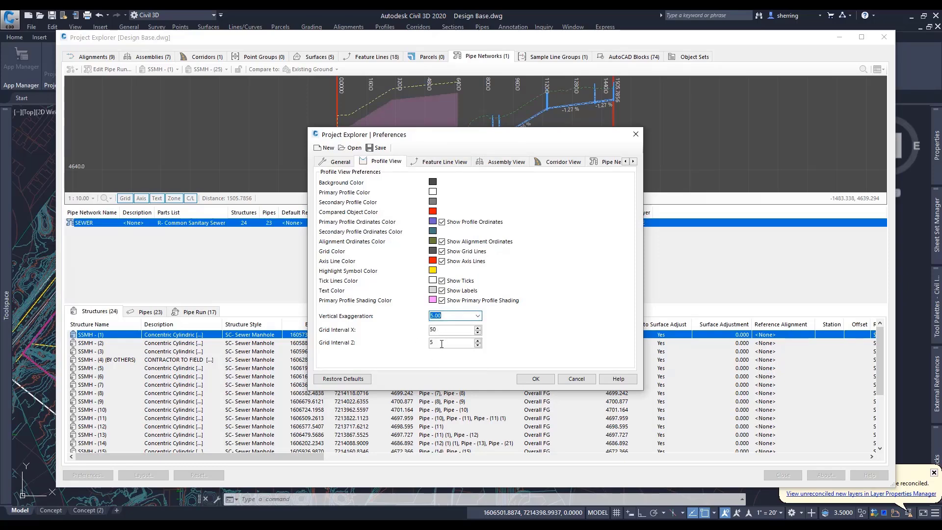
pyautogui.doubleClick(441, 343)
# Examine the Feature Line, Assembly, Corridor, Pipe Network and Section View preferences, and display the Reports and Tables settings
pyautogui.click(431, 164)
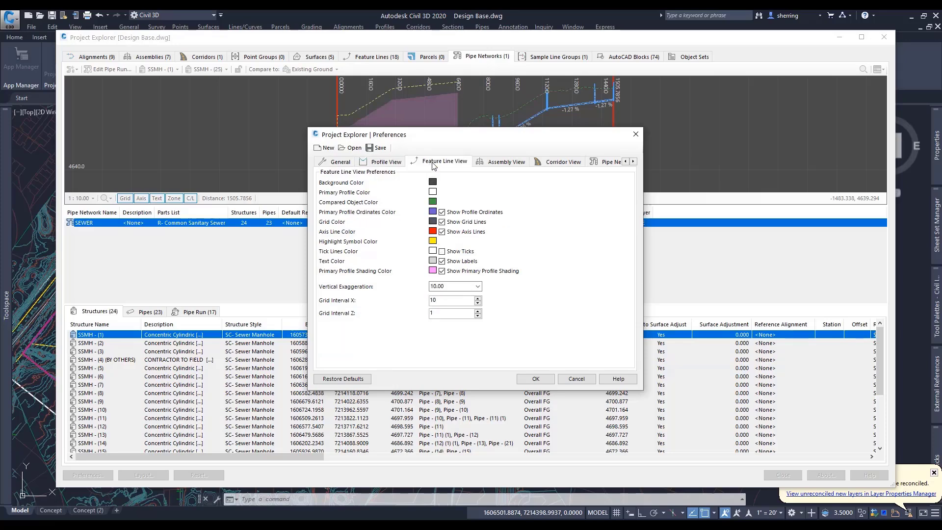
pyautogui.click(503, 162)
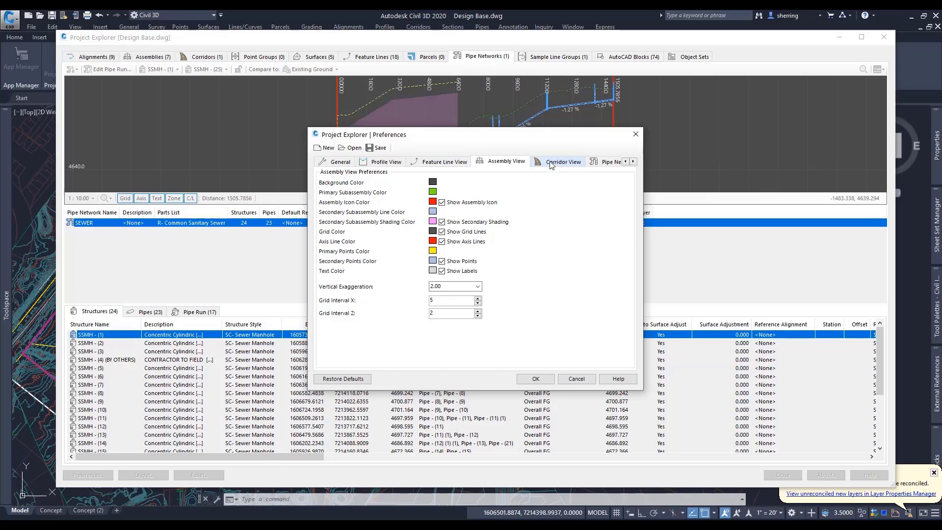
pyautogui.click(552, 163)
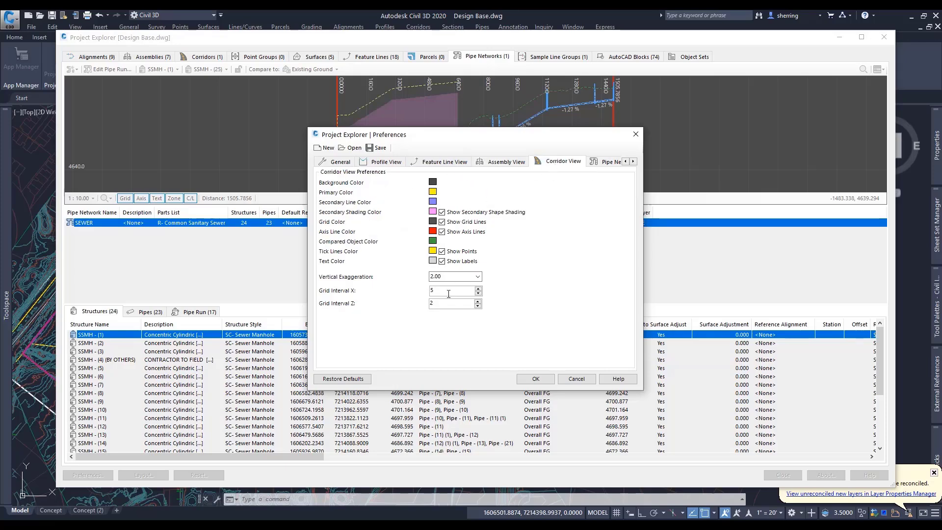
pyautogui.click(607, 162)
pyautogui.click(633, 161)
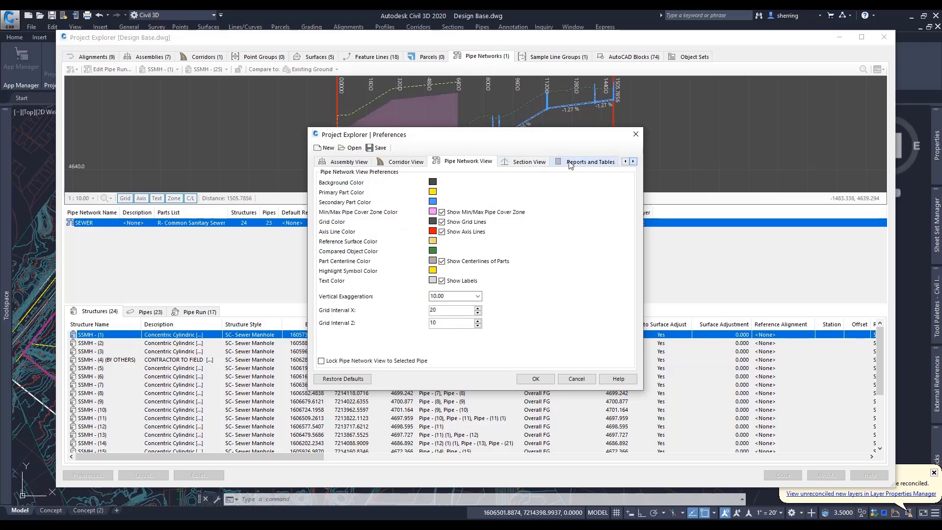
pyautogui.click(511, 162)
pyautogui.click(588, 162)
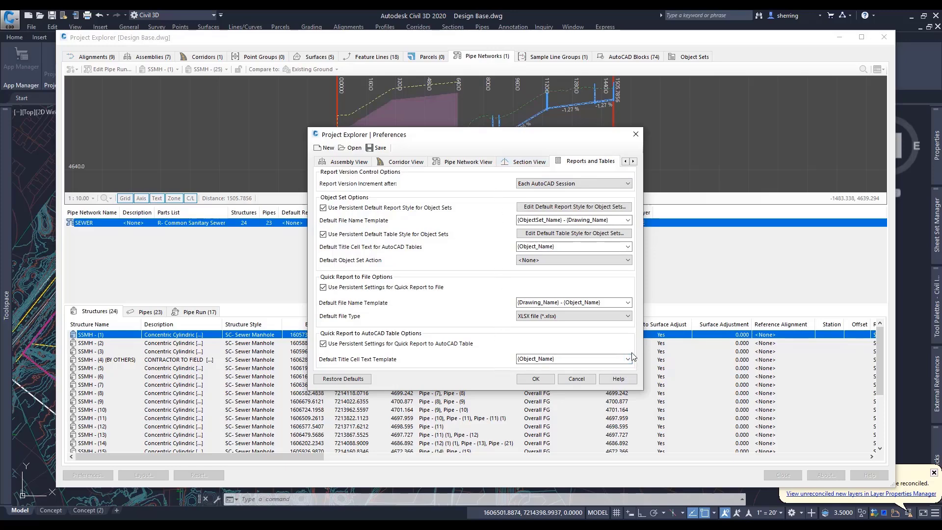
# Review the report version increment choices and the default report style options for object sets
pyautogui.click(614, 183)
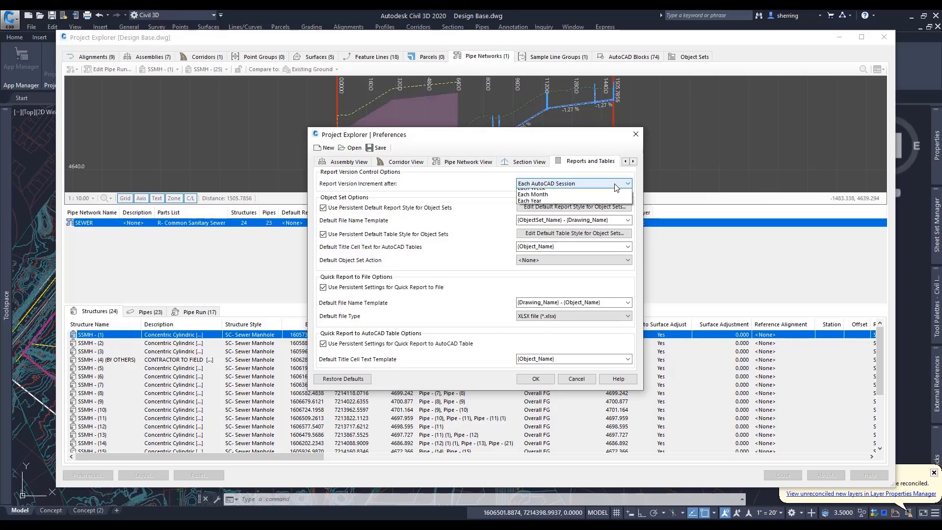
pyautogui.click(615, 183)
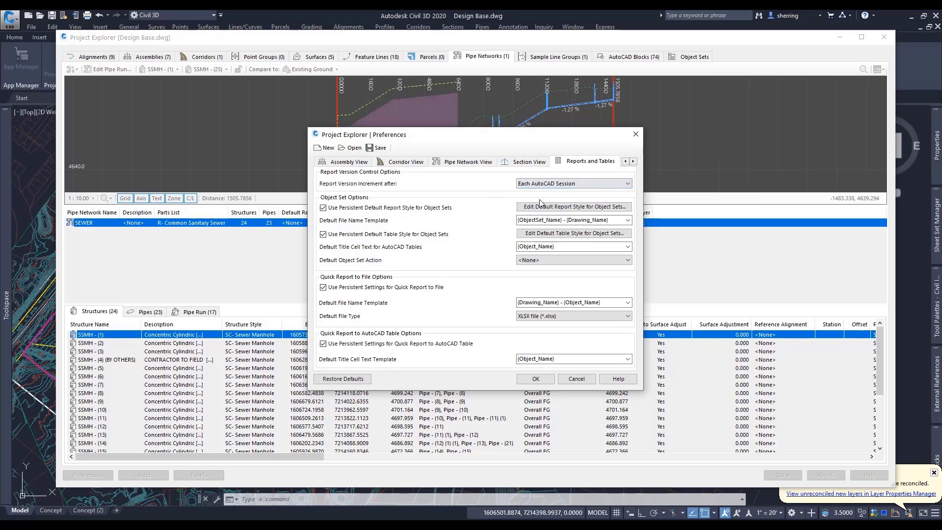
pyautogui.click(574, 206)
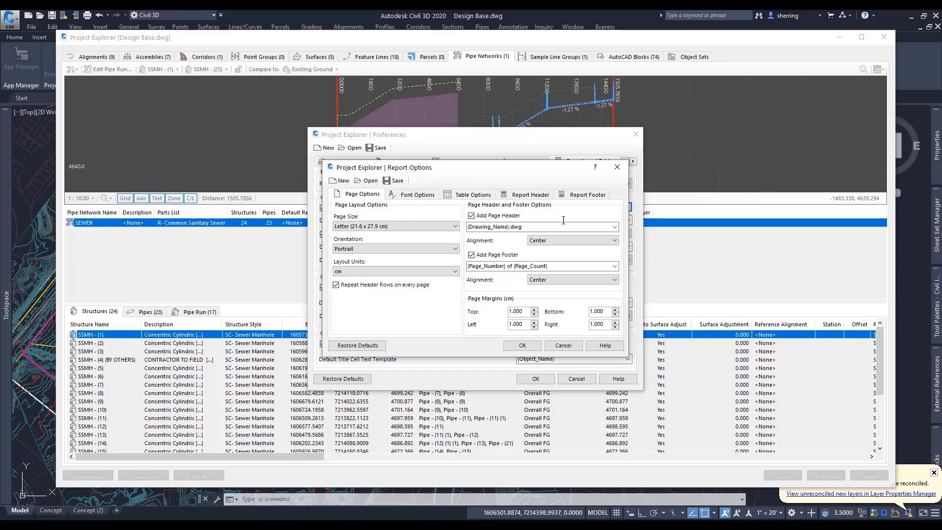
pyautogui.click(539, 346)
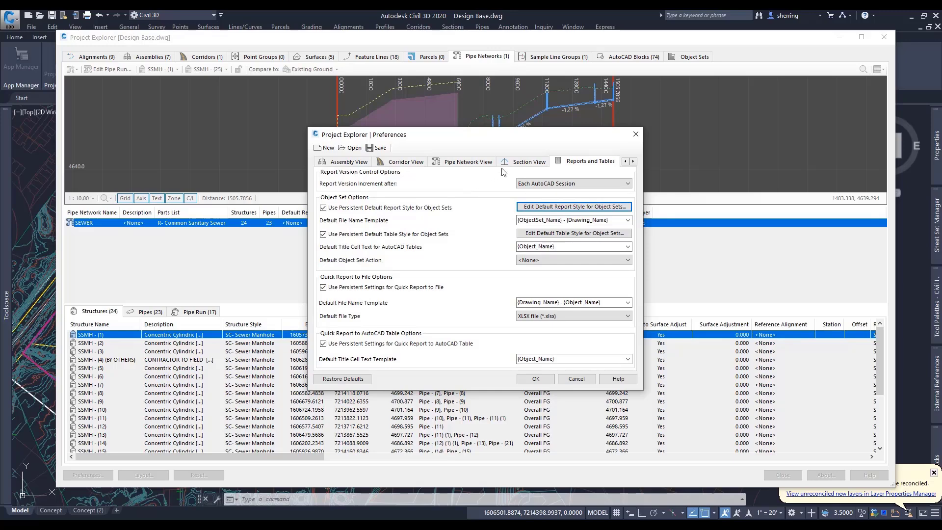
# Open the dialog for saving the preferences to a file, and exit the preferences without applying the changes
pyautogui.click(343, 161)
pyautogui.click(380, 148)
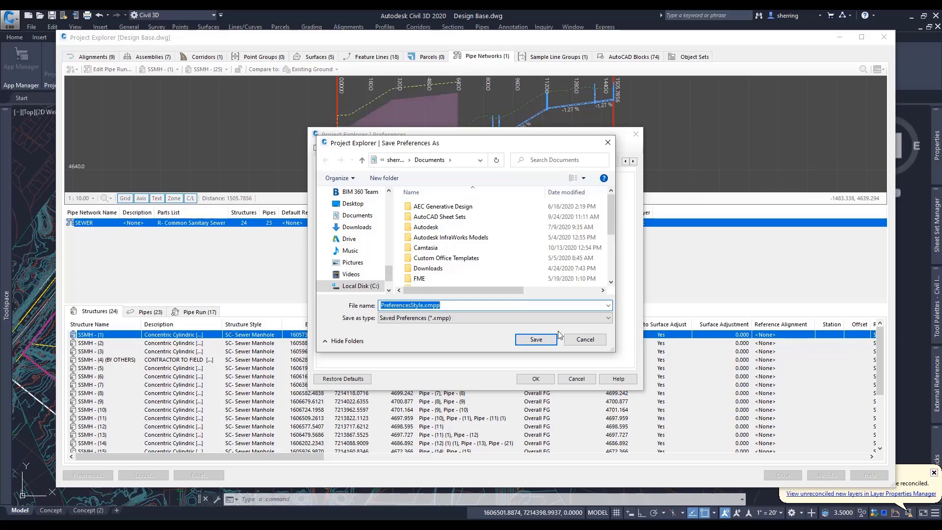
pyautogui.press('Return')
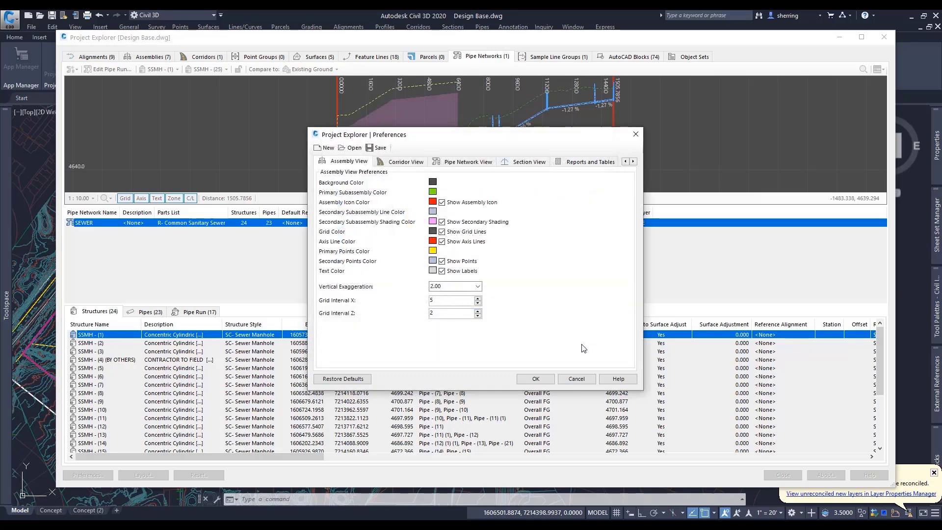
pyautogui.click(577, 379)
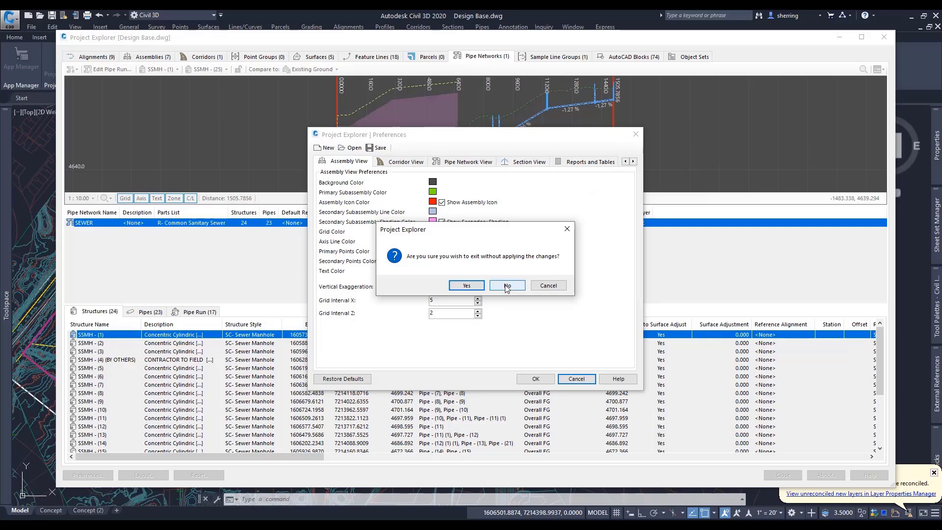
pyautogui.click(478, 286)
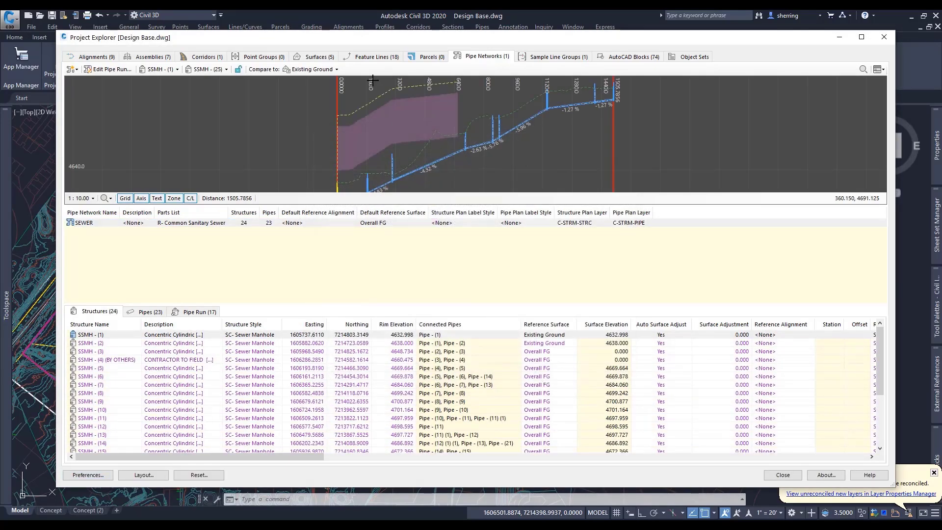
# Look through the Feature Lines, Point Groups and Assemblies object categories
pyautogui.click(378, 57)
pyautogui.click(290, 58)
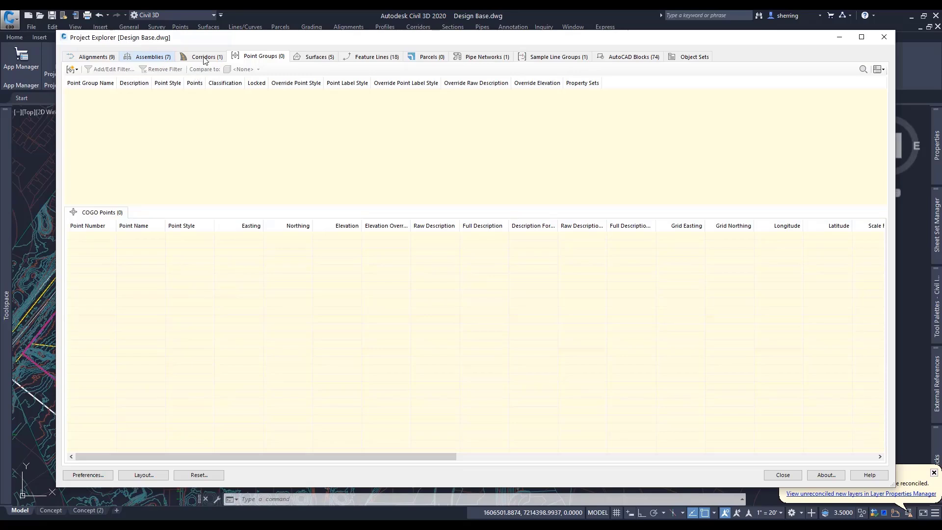
pyautogui.click(150, 57)
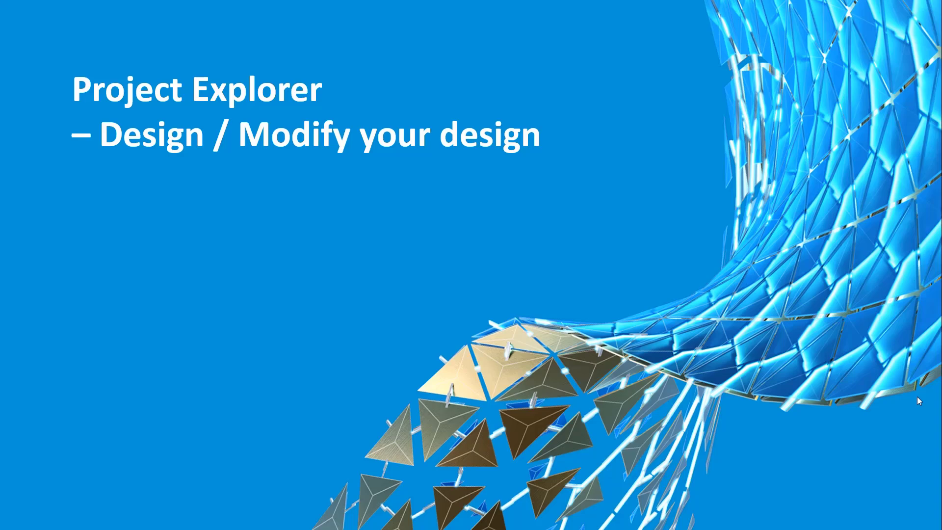
pyautogui.click(917, 396)
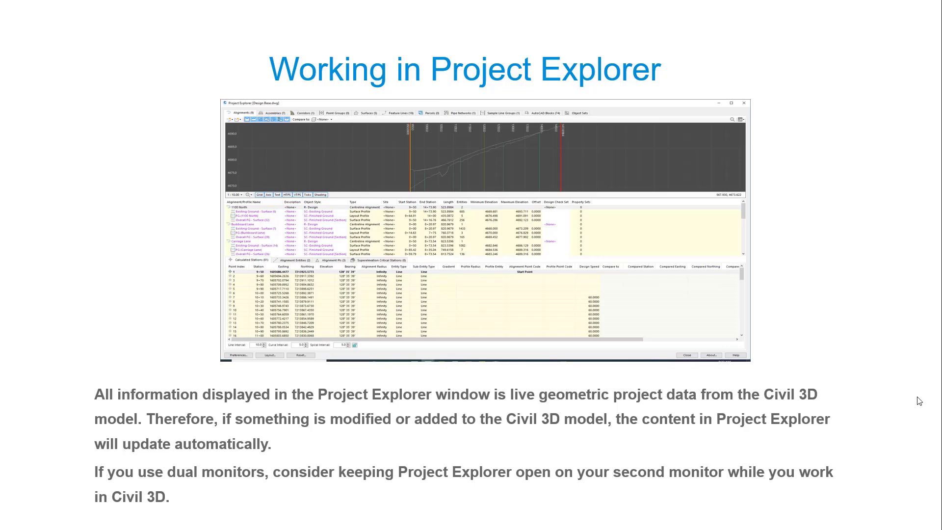
pyautogui.click(919, 401)
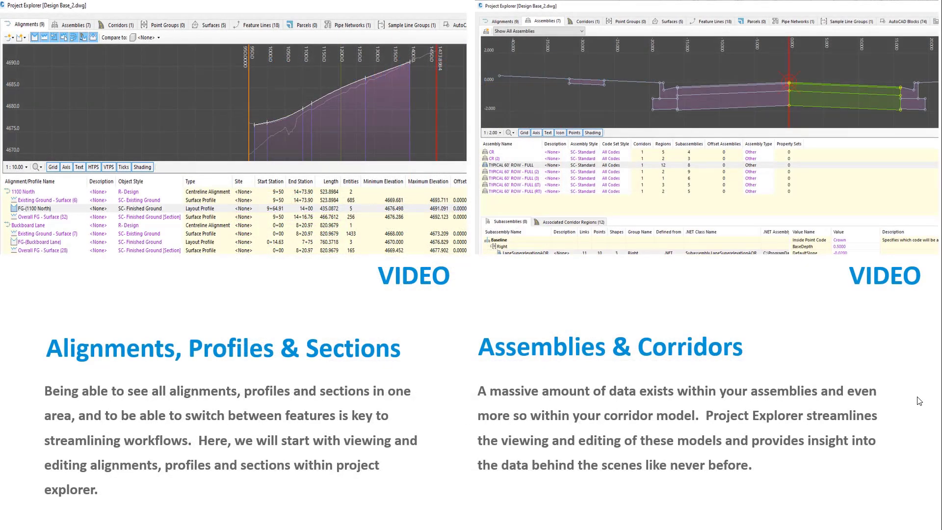
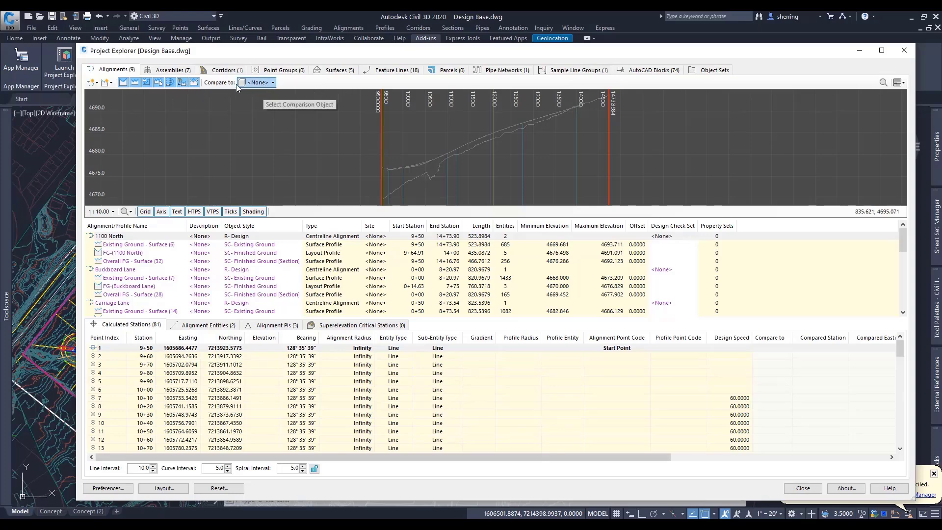
# Compare the 1100 North alignment to the Existing Ground surface and inspect its profile graph
pyautogui.click(267, 87)
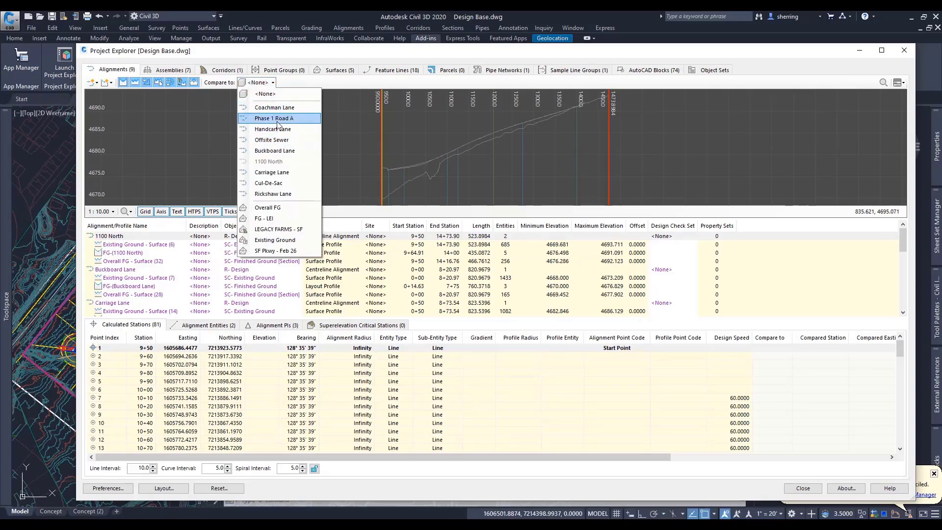
pyautogui.click(288, 241)
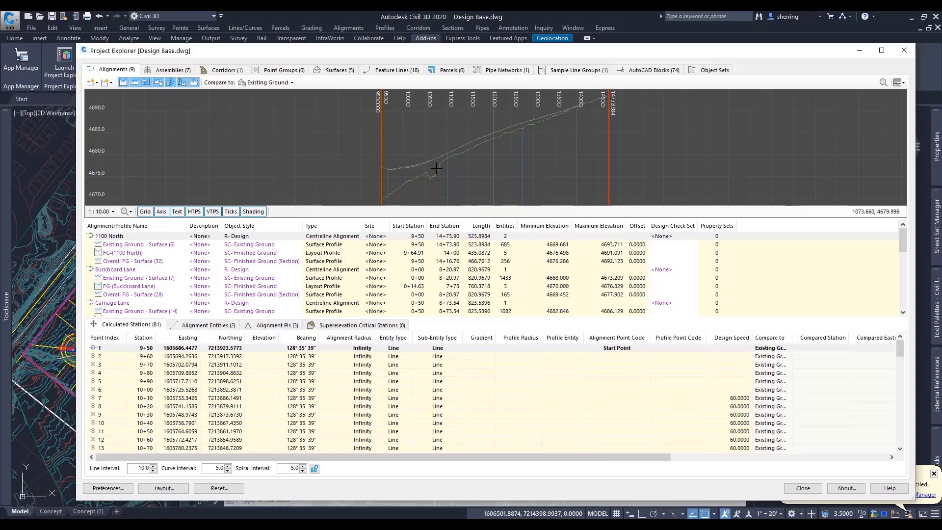
pyautogui.scroll(2, 422, 174)
pyautogui.scroll(-2, 392, 181)
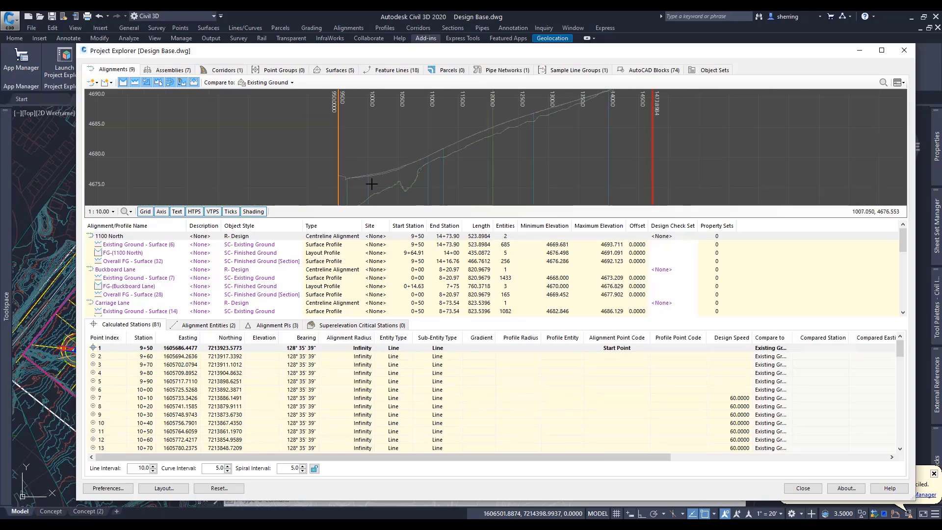
pyautogui.scroll(-3, 498, 157)
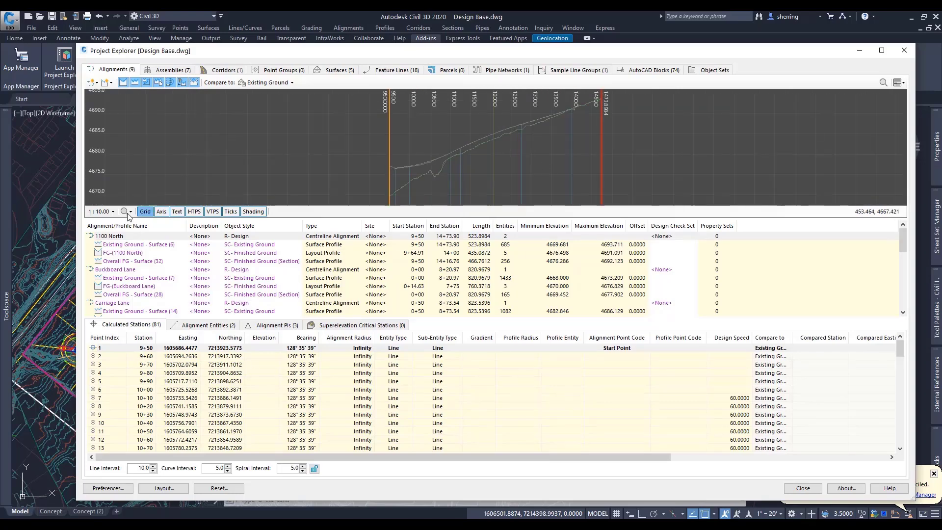
# Review the available vertical exaggeration ratios for the profile graph without choosing another one
pyautogui.click(109, 210)
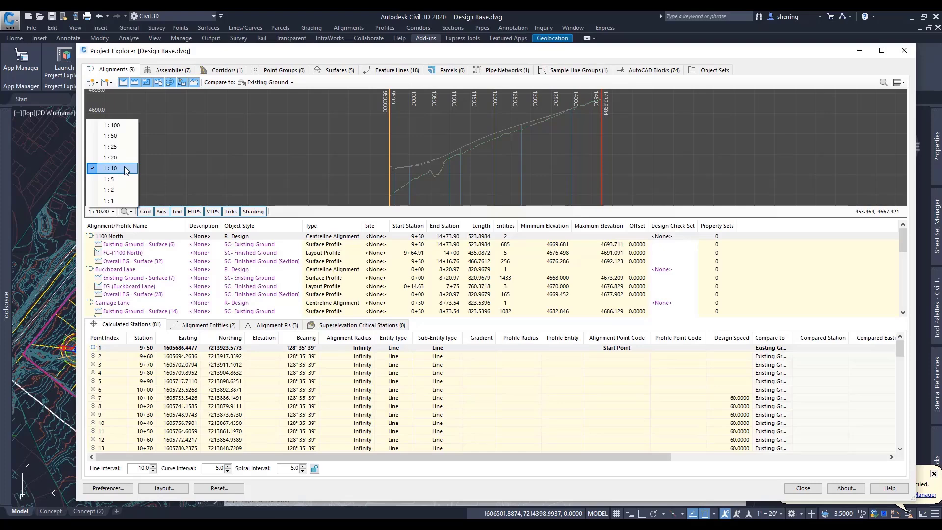
pyautogui.click(199, 172)
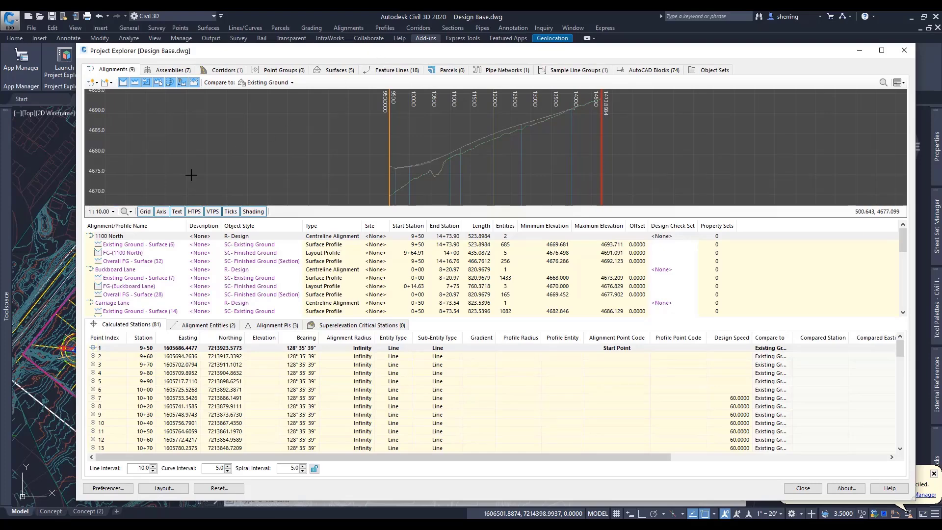
pyautogui.click(160, 213)
# Examine the profile graphs and stations of the 1100 North, Buckboard Lane, Carriage Lane, Coachman Lane, Cul-De-Sac and Handcart Lane alignments
pyautogui.click(123, 239)
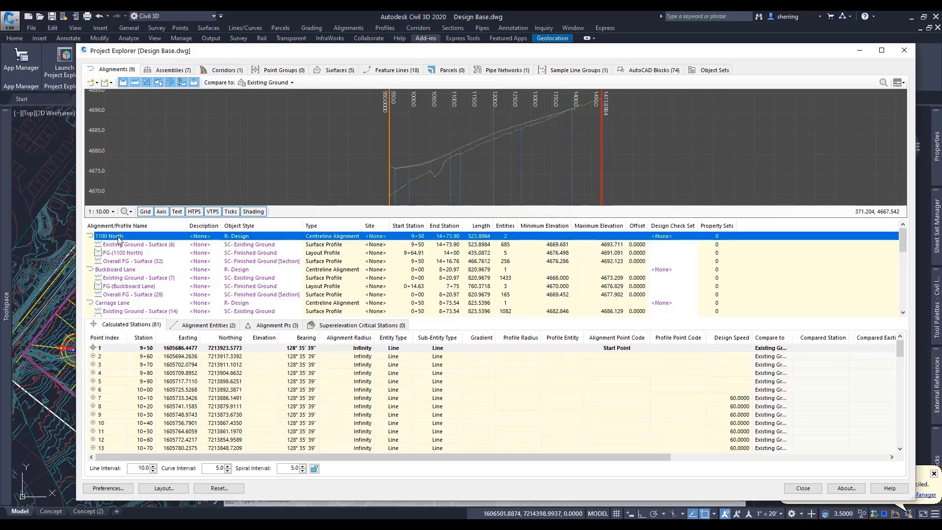
pyautogui.click(119, 270)
pyautogui.click(119, 303)
pyautogui.scroll(-3, 161, 297)
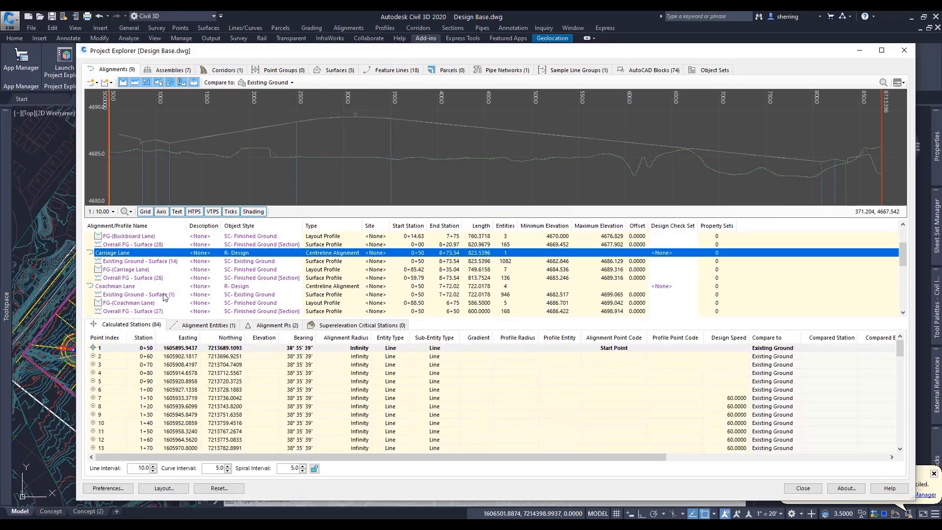
pyautogui.click(121, 262)
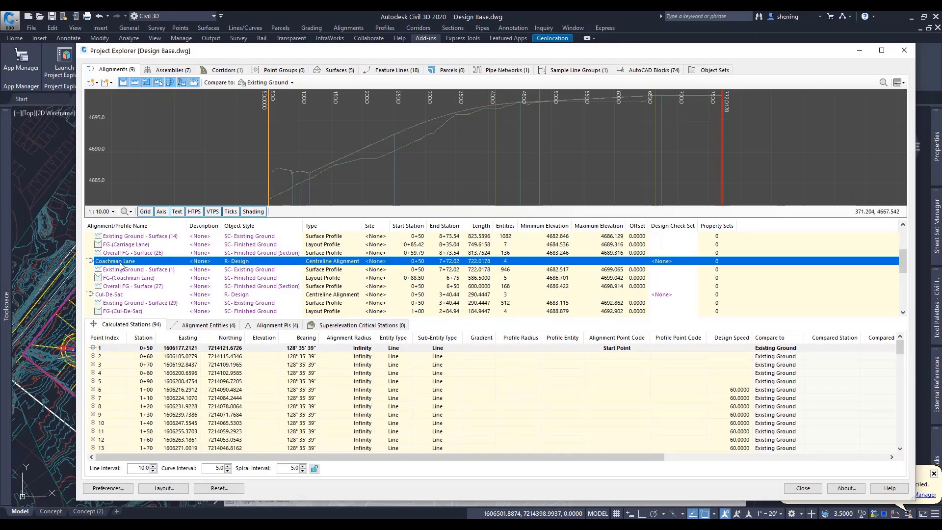
pyautogui.click(116, 295)
pyautogui.scroll(-3, 120, 280)
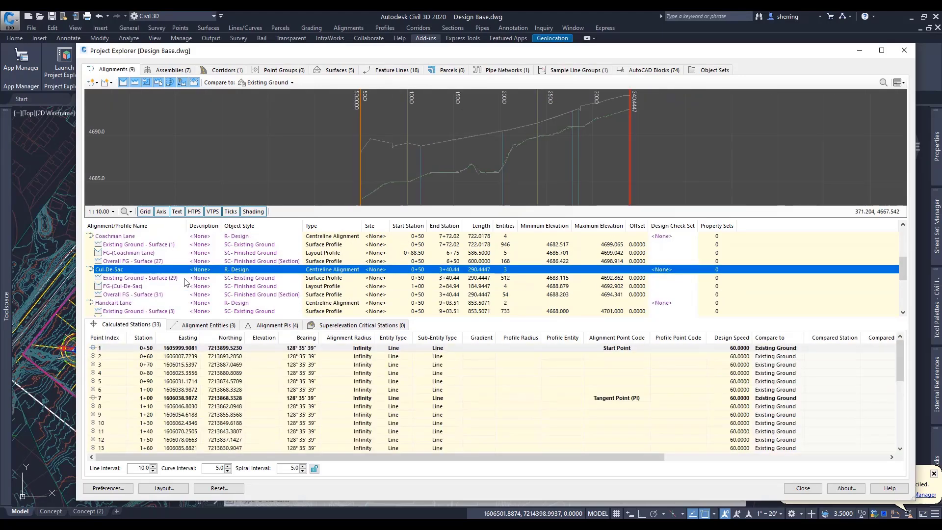
pyautogui.click(126, 252)
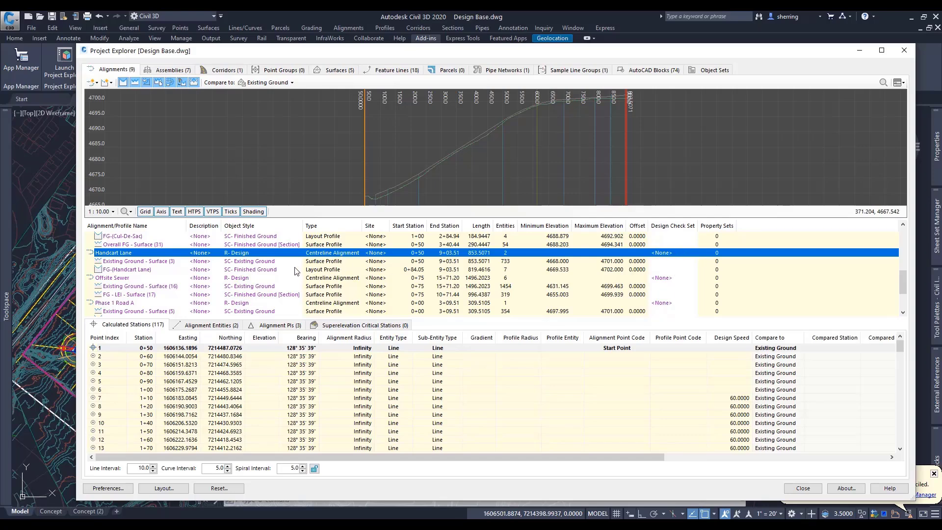
# Review the available object styles for the FG-(Handcart Lane) profile, keep SC- Finished Ground, and reposition the Project Explorer window
pyautogui.doubleClick(272, 269)
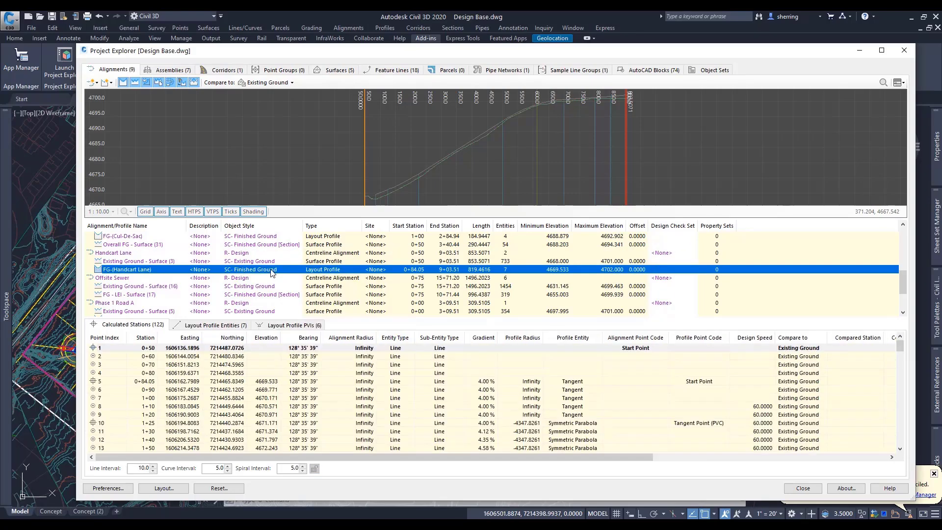
pyautogui.click(454, 276)
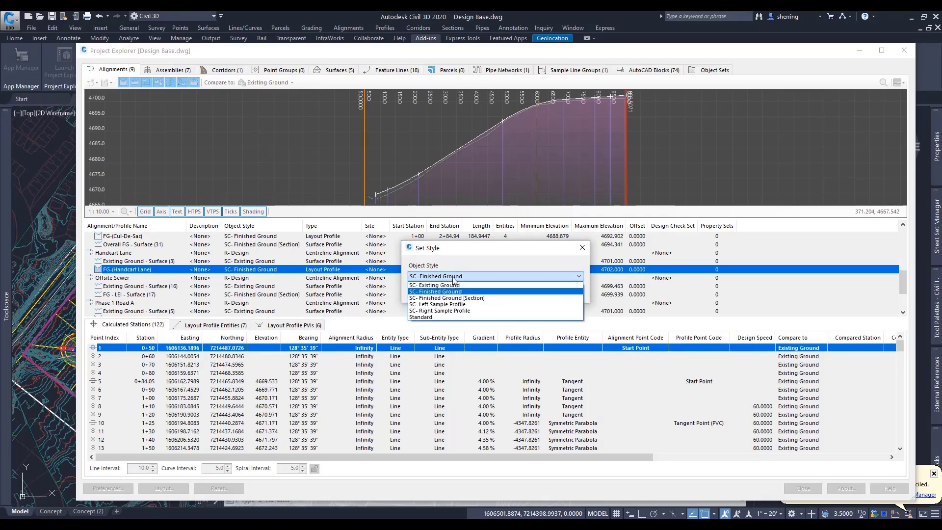
pyautogui.click(478, 274)
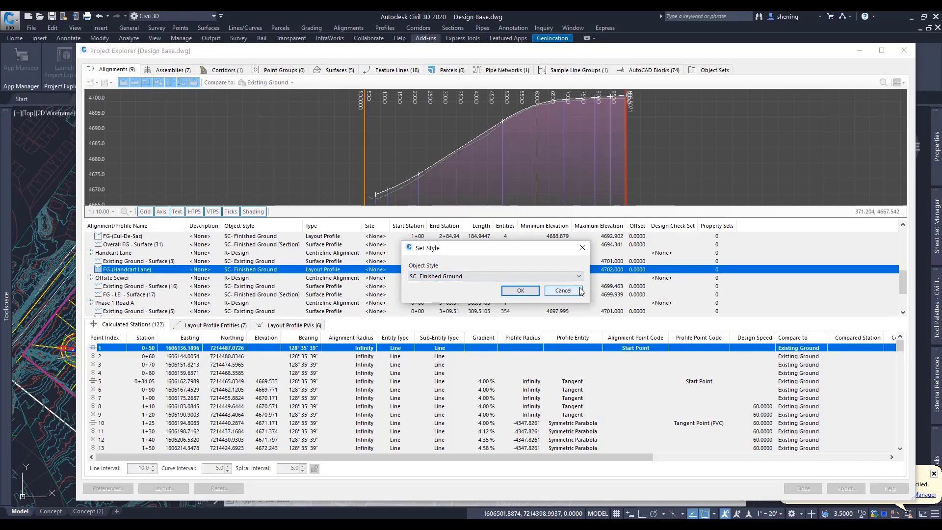
pyautogui.click(523, 290)
pyautogui.moveTo(296, 55)
pyautogui.mouseDown()
pyautogui.moveTo(248, 45)
pyautogui.moveTo(812, 85)
pyautogui.moveTo(647, 69)
pyautogui.moveTo(296, 64)
pyautogui.mouseUp()
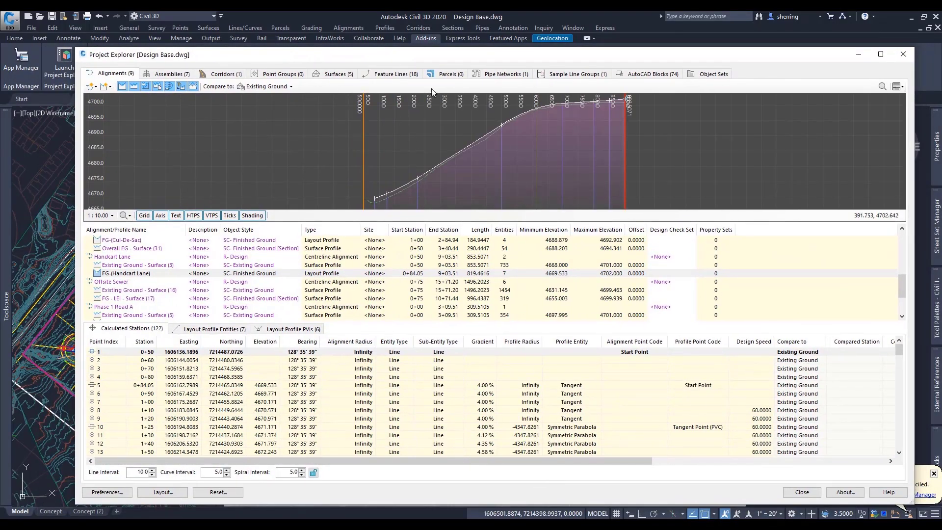
pyautogui.moveTo(446, 59); pyautogui.dragTo(425, 53)
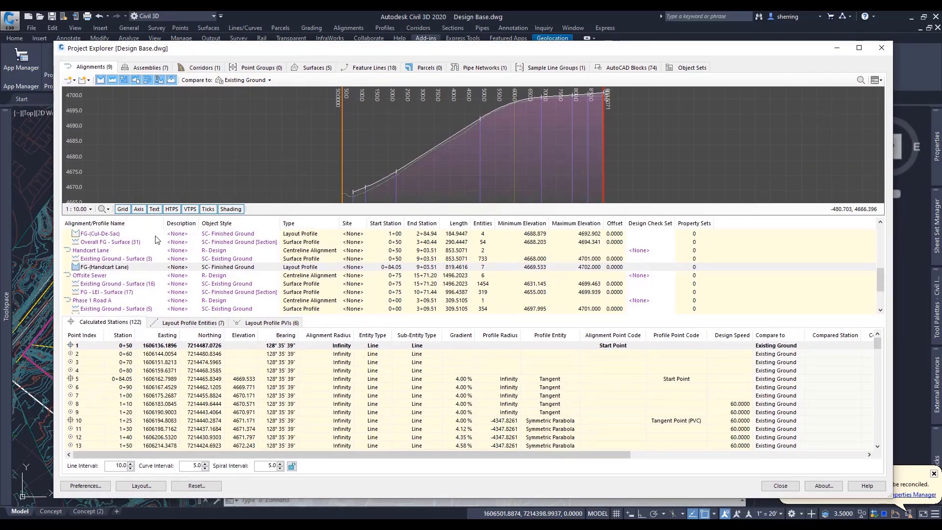
# Compare the profile graphs and stations of Coachman Lane's existing ground, FG layout and Overall FG surface profiles
pyautogui.scroll(2, 108, 255)
pyautogui.click(100, 235)
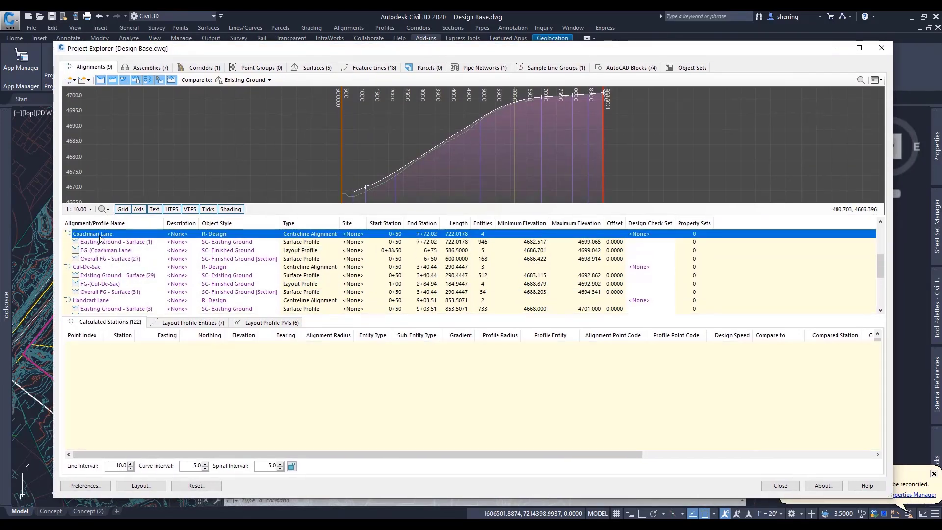
pyautogui.click(103, 242)
pyautogui.click(109, 251)
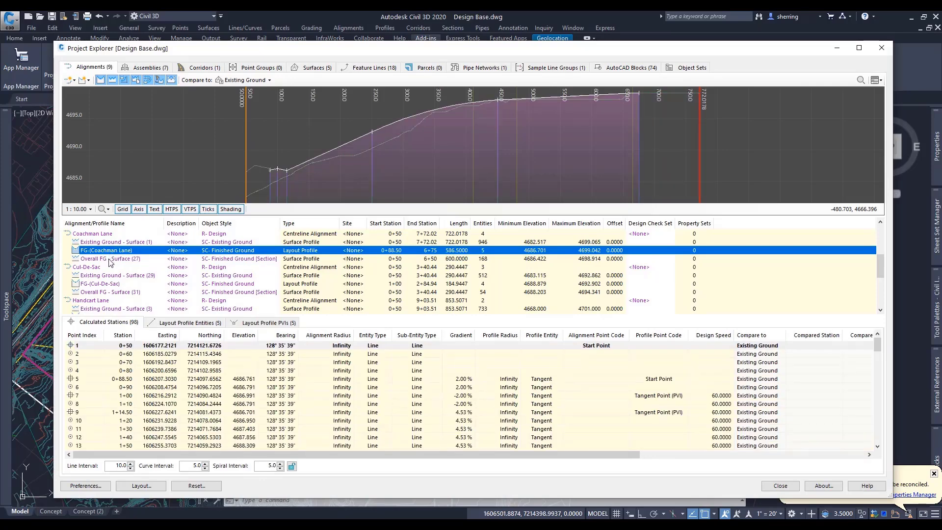
pyautogui.click(111, 258)
pyautogui.click(114, 252)
pyautogui.click(114, 244)
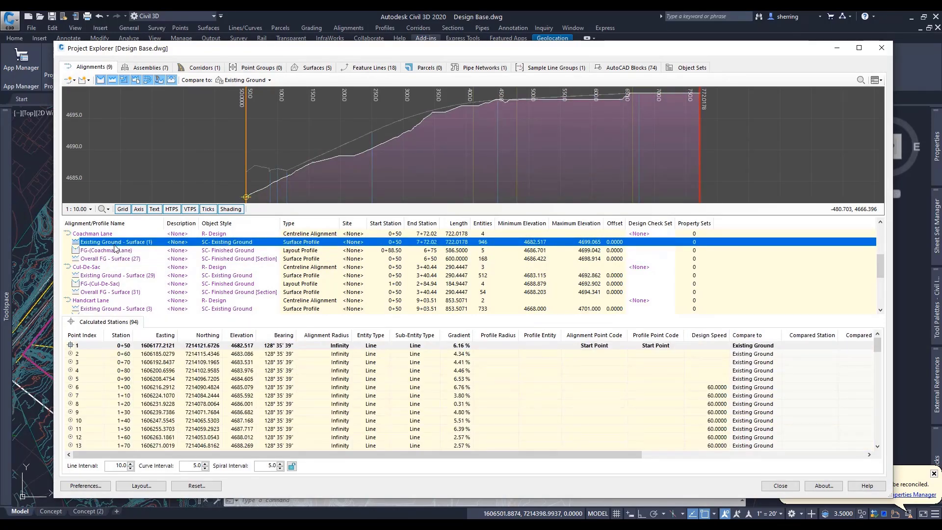
pyautogui.click(115, 251)
pyautogui.click(115, 257)
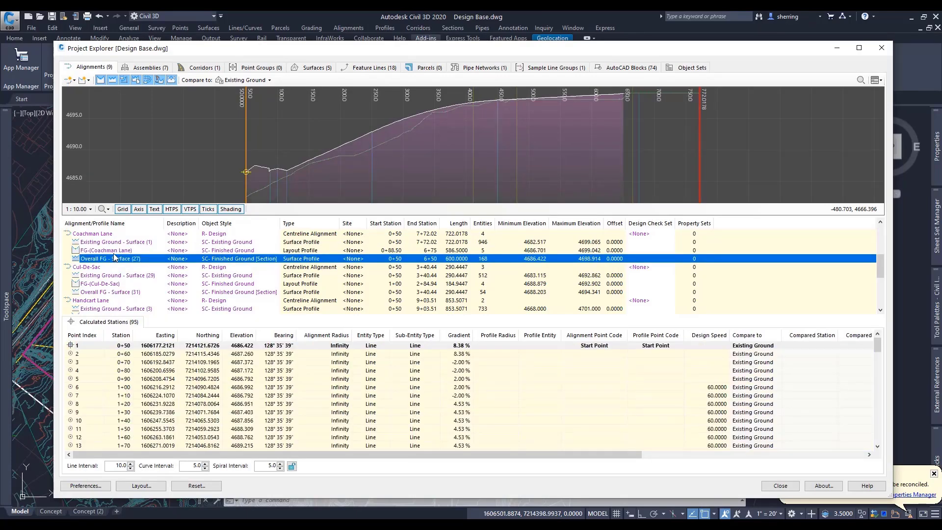
pyautogui.click(115, 251)
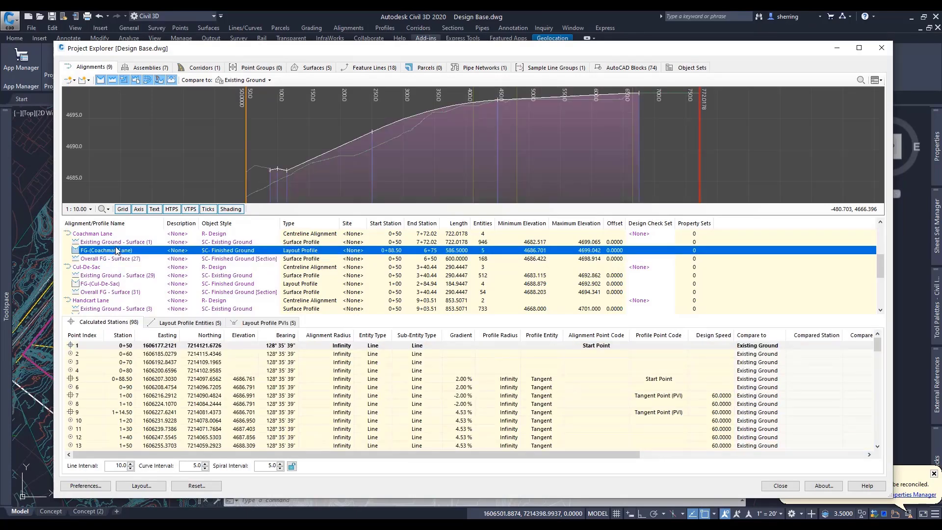
pyautogui.click(102, 234)
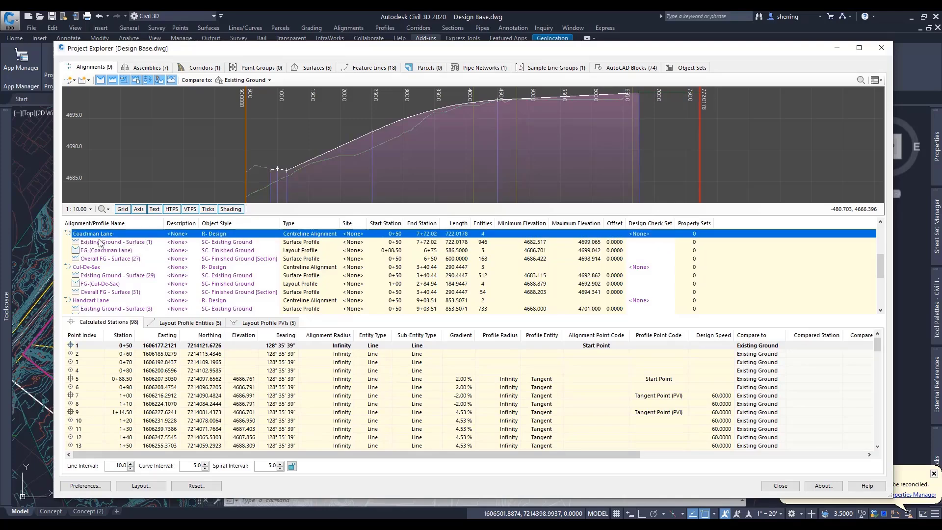
pyautogui.click(114, 251)
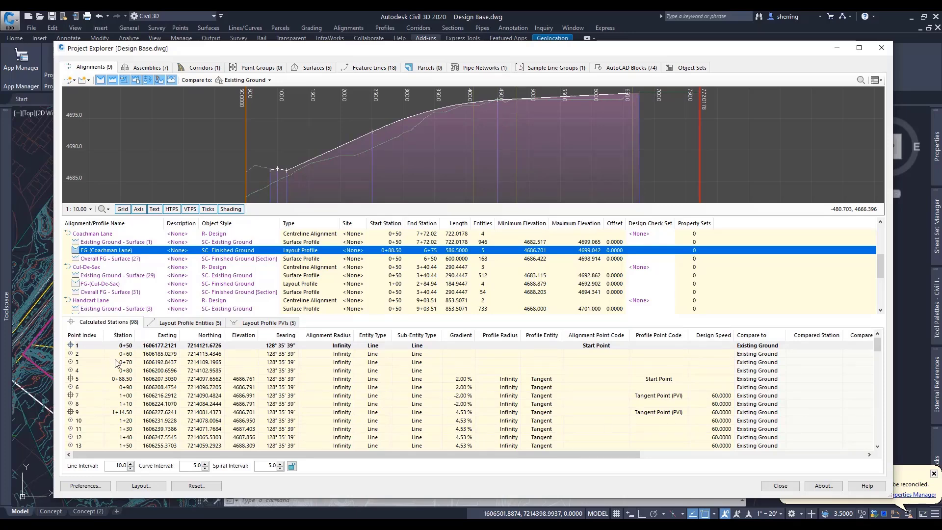
# Examine the Coachman Lane alignment's calculated stations, including the elevation and slope values compared to Existing Ground
pyautogui.click(104, 235)
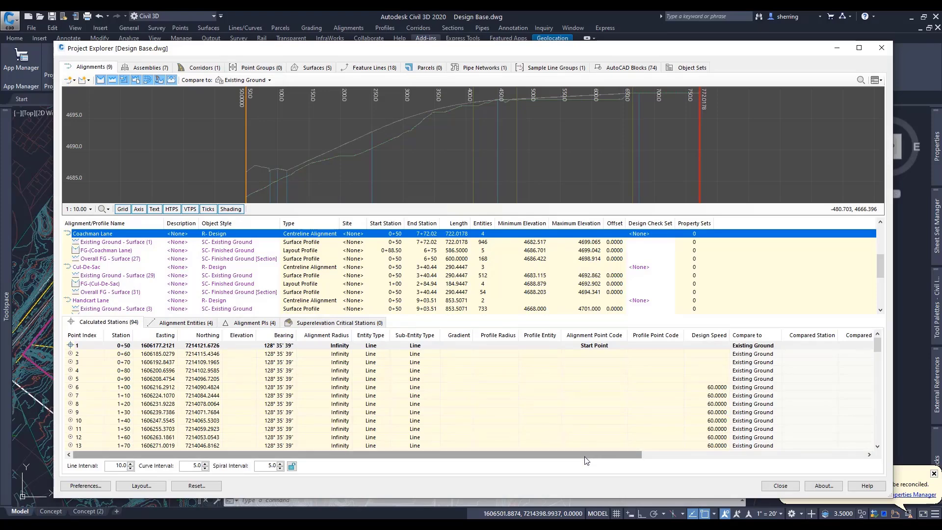
pyautogui.moveTo(586, 455); pyautogui.dragTo(767, 415)
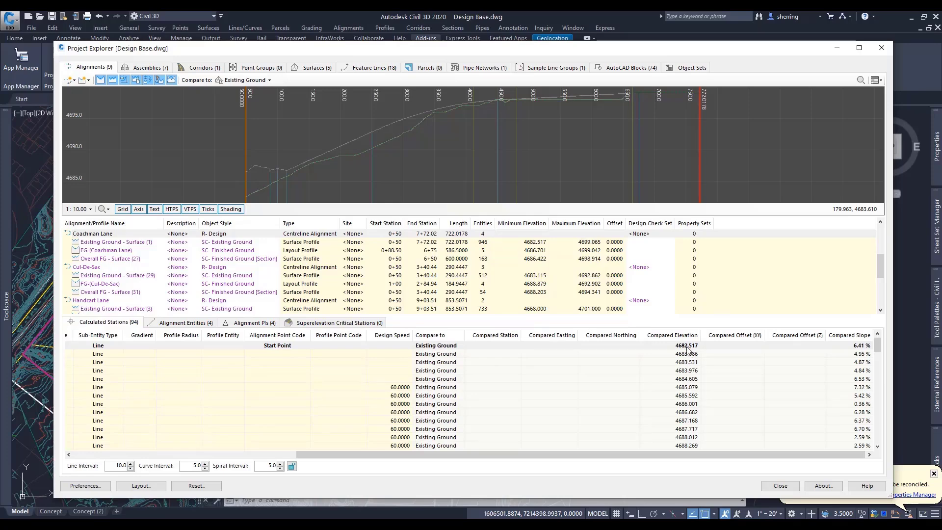
pyautogui.moveTo(477, 453); pyautogui.dragTo(250, 453)
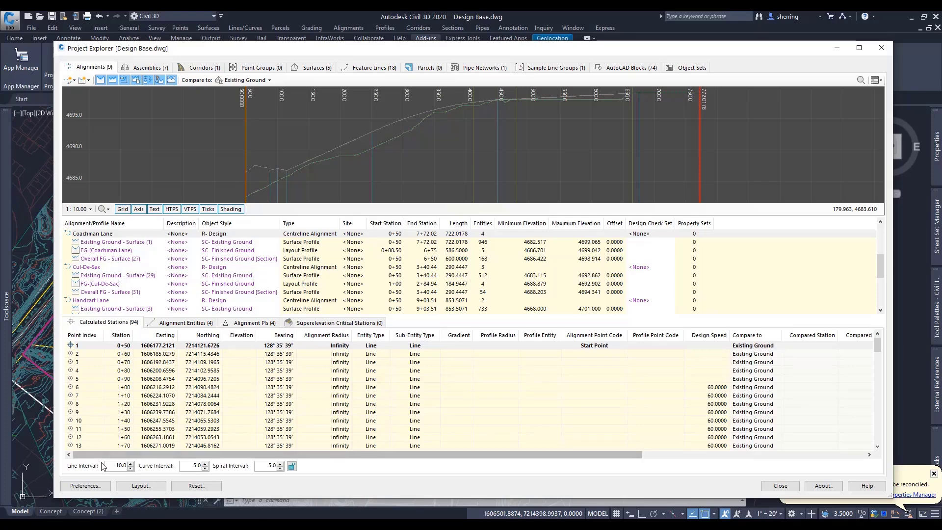
# Locate successive Coachman Lane stations from 0+60 to 1+20 on the profile graph
pyautogui.click(125, 356)
pyautogui.click(123, 362)
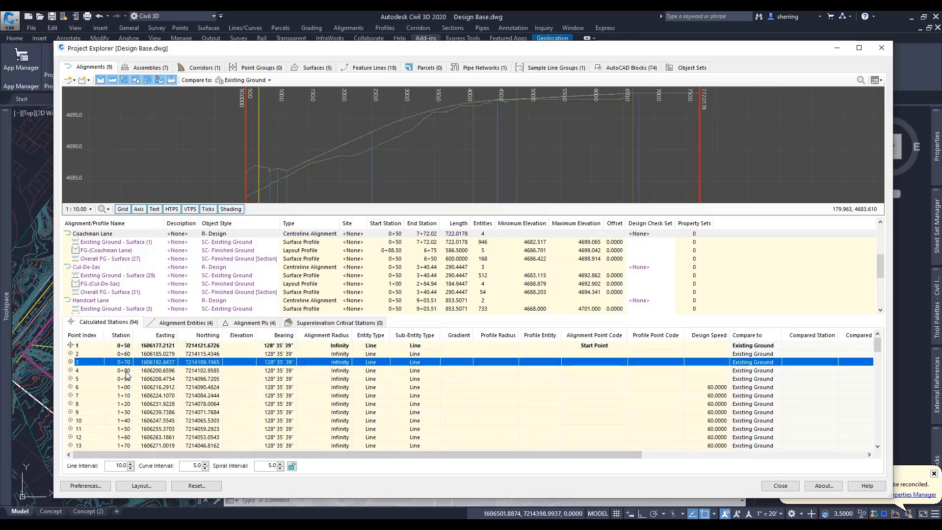
pyautogui.click(124, 370)
pyautogui.click(123, 379)
pyautogui.click(124, 395)
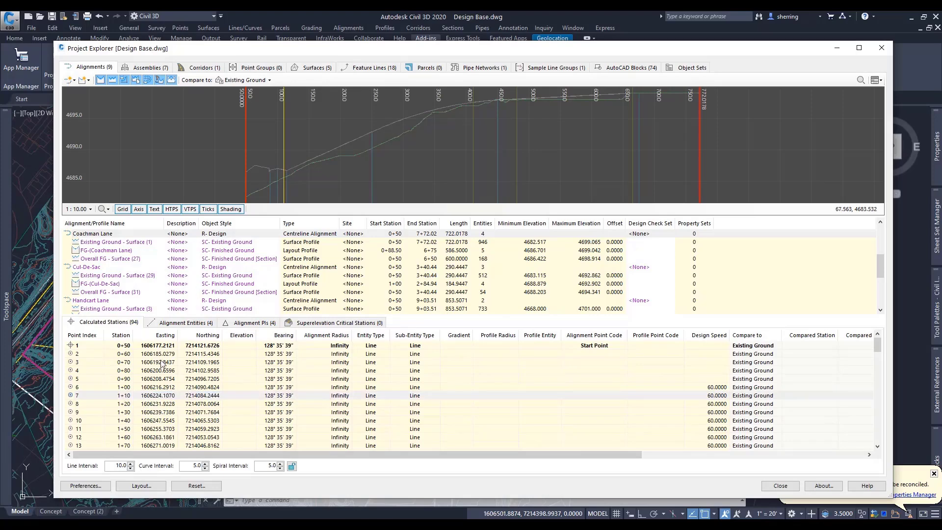
pyautogui.click(128, 403)
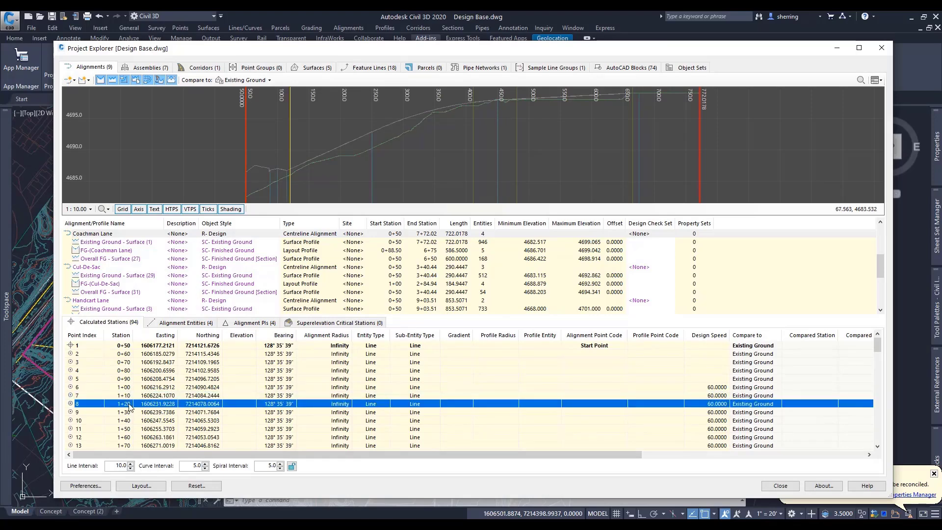
# Set the line interval of the calculated stations to 50 and locate stations 1+00, 1+50, 2+50 and 3+50 on the graph
pyautogui.doubleClick(125, 466)
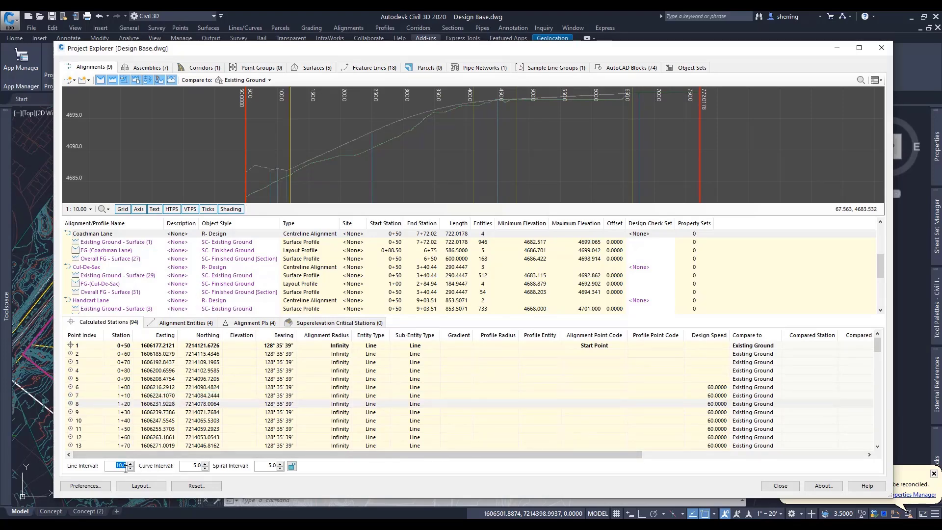
pyautogui.write('50')
pyautogui.press('Return')
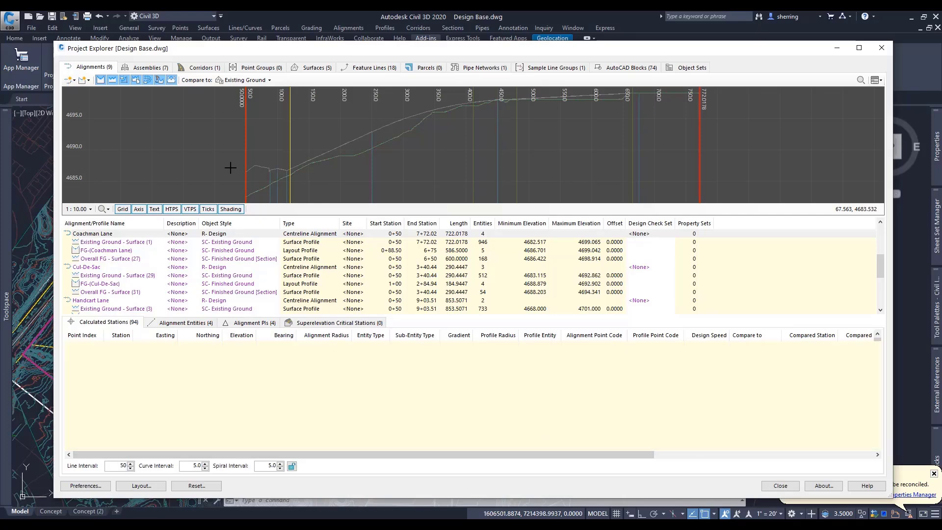
pyautogui.click(127, 354)
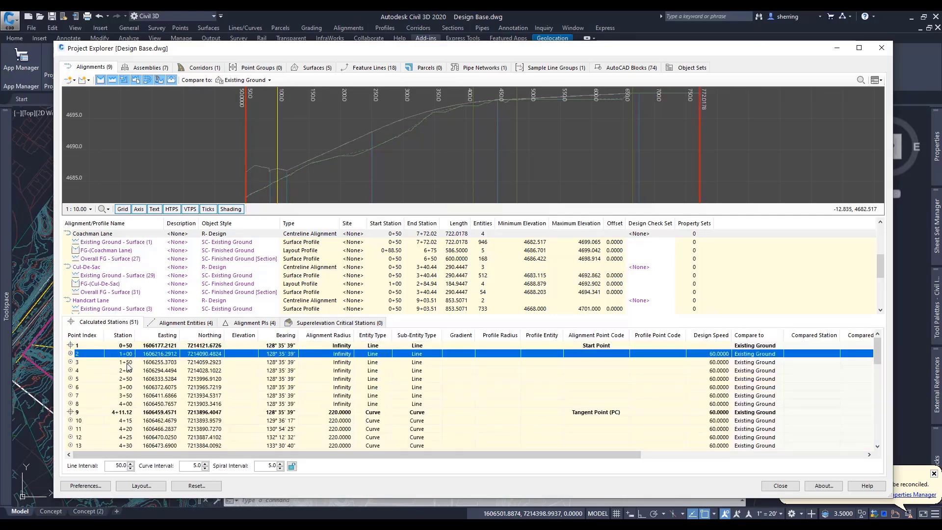
pyautogui.click(129, 362)
pyautogui.click(129, 378)
pyautogui.click(129, 395)
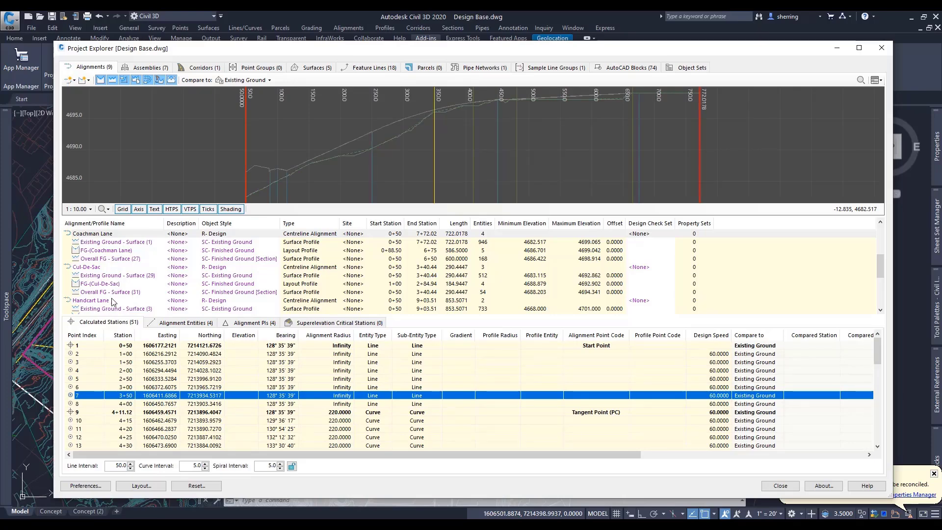
# Examine the FG-(Coachman Lane) profile's calculated stations and their compared elevations, vertical offsets and slopes against Existing Ground
pyautogui.doubleClick(106, 240)
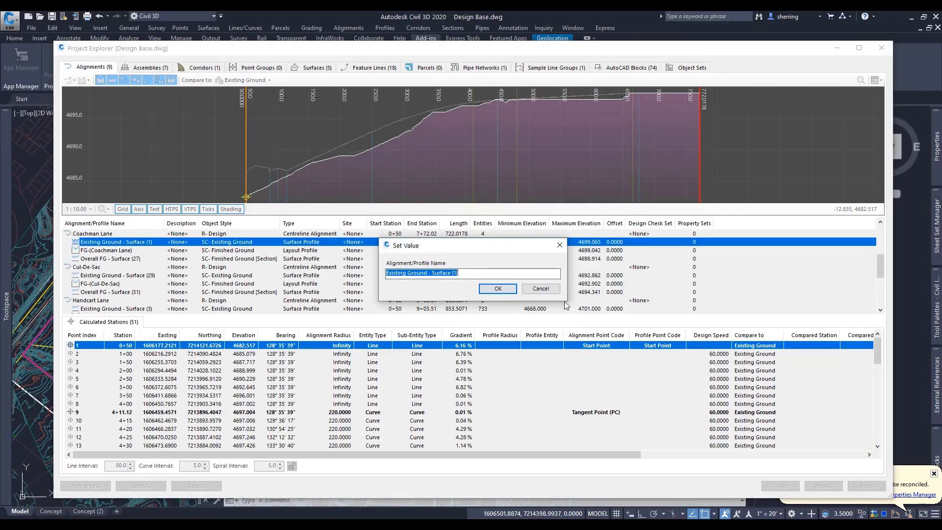
pyautogui.click(540, 288)
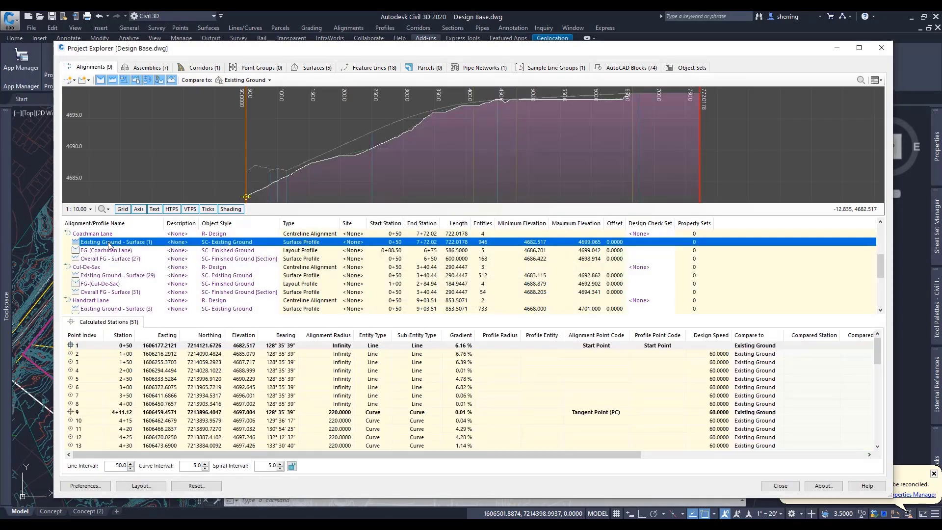
pyautogui.click(107, 250)
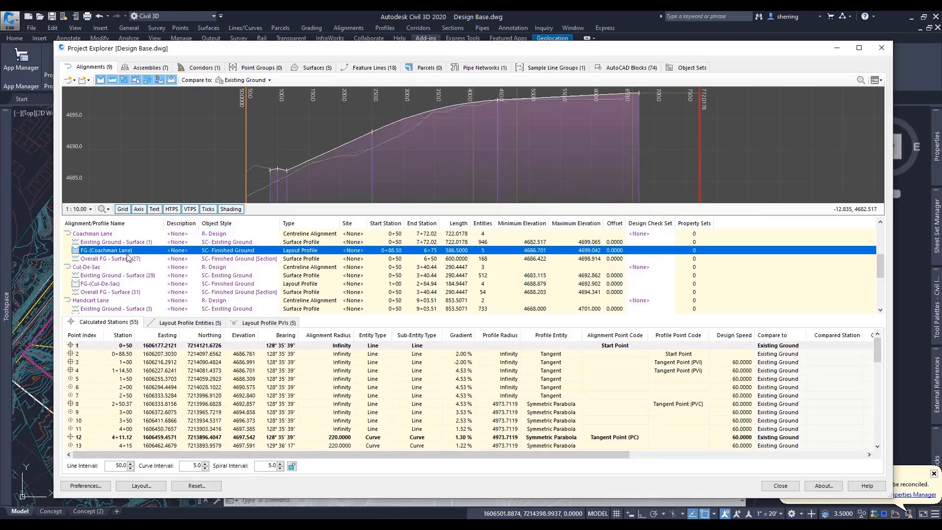
pyautogui.moveTo(452, 452); pyautogui.dragTo(745, 454)
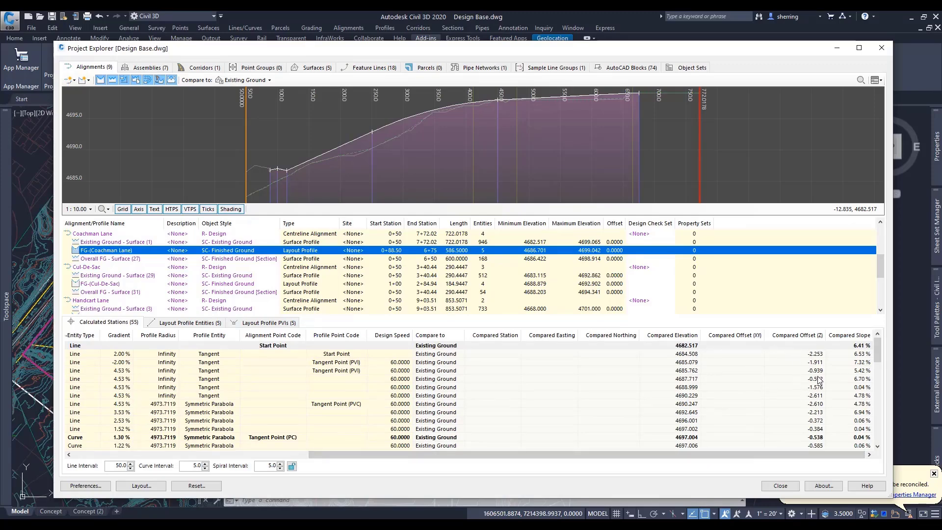
pyautogui.moveTo(524, 455); pyautogui.dragTo(287, 451)
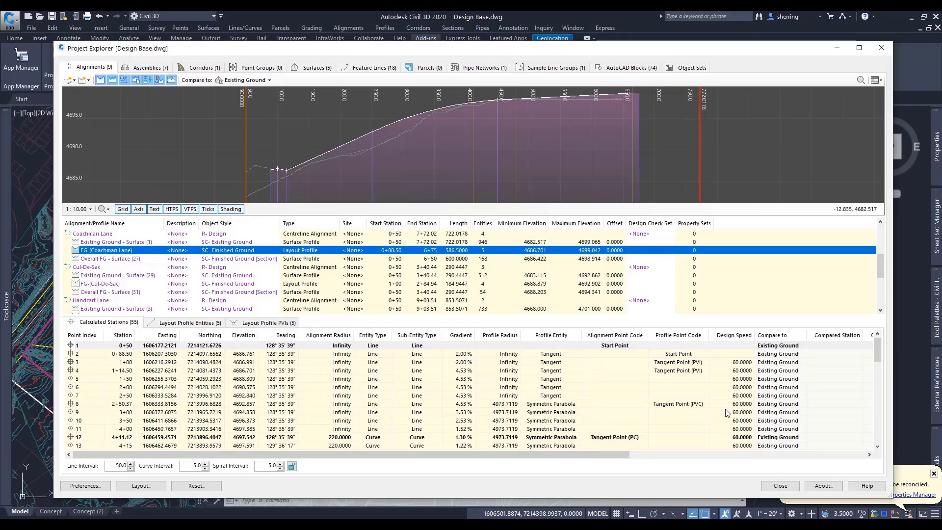
# Review the layout profile entities and PVIs of FG-(Coachman Lane), and return to its calculated stations
pyautogui.click(174, 323)
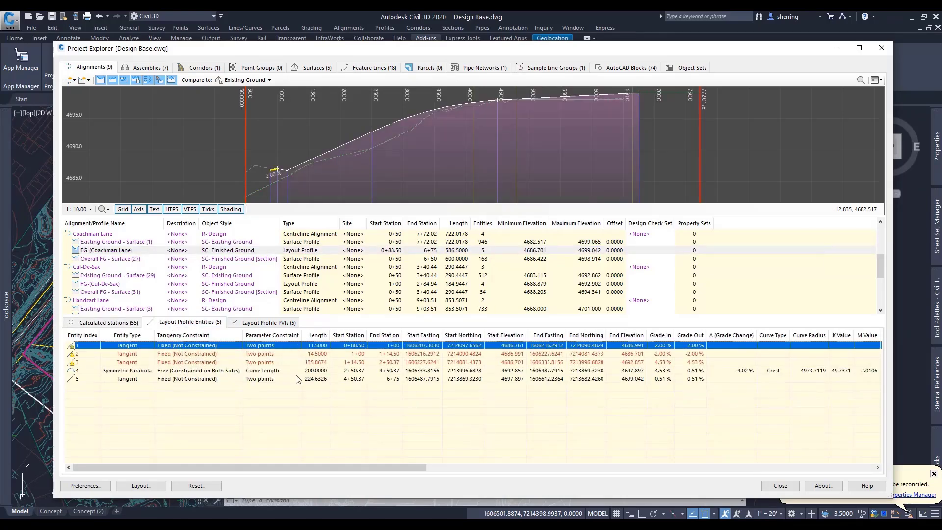
pyautogui.click(249, 323)
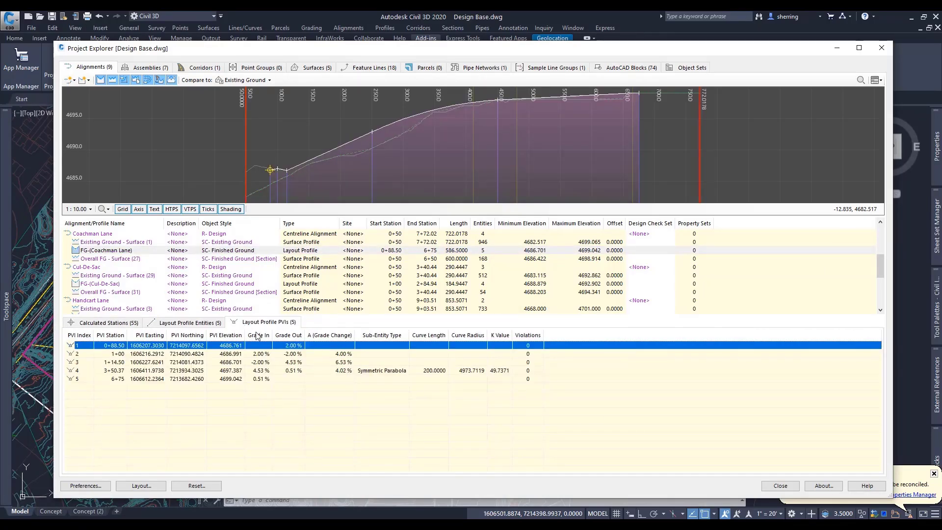
pyautogui.click(100, 235)
pyautogui.click(98, 250)
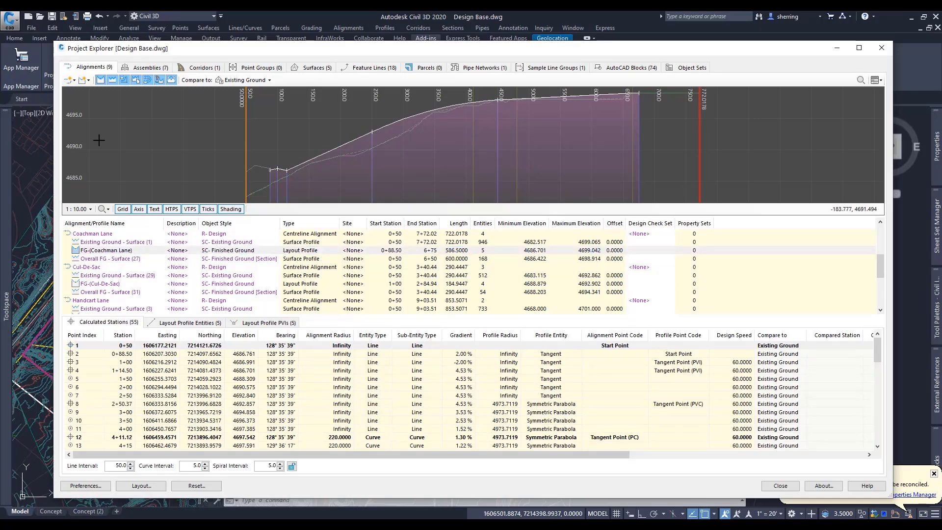
# Review the available alignment and profile creation commands without starting any
pyautogui.click(72, 82)
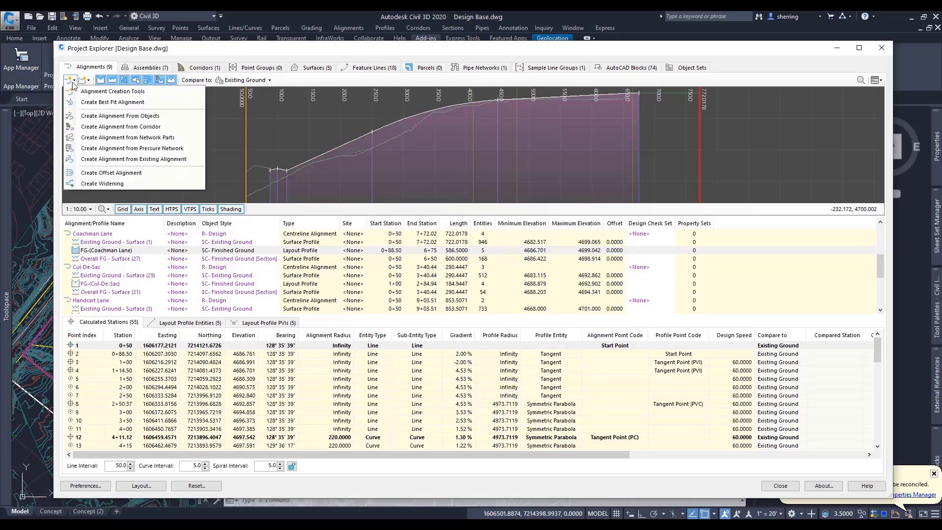
pyautogui.click(84, 80)
pyautogui.click(85, 80)
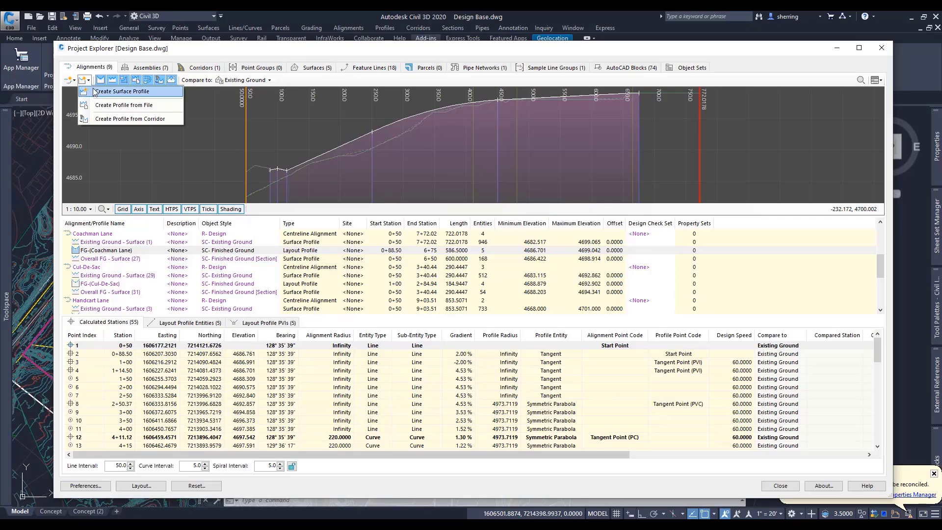
pyautogui.press('Escape')
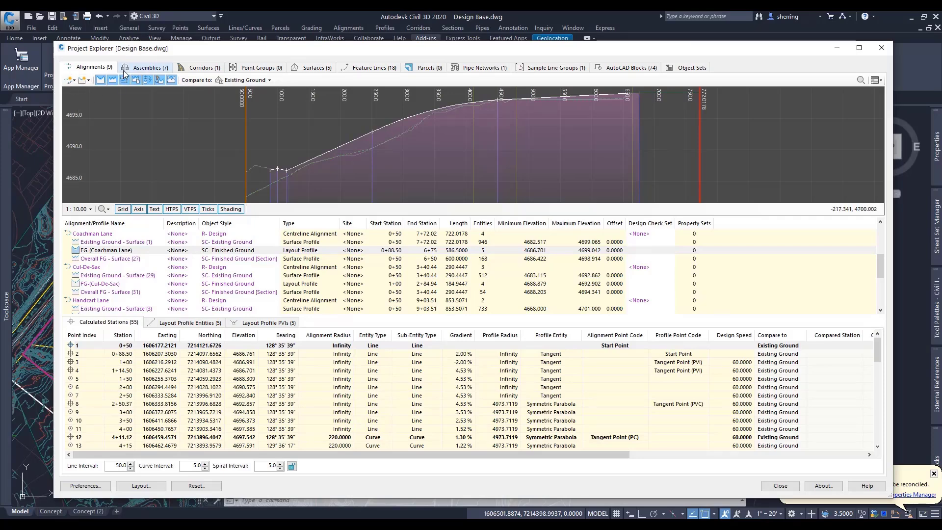
pyautogui.click(76, 81)
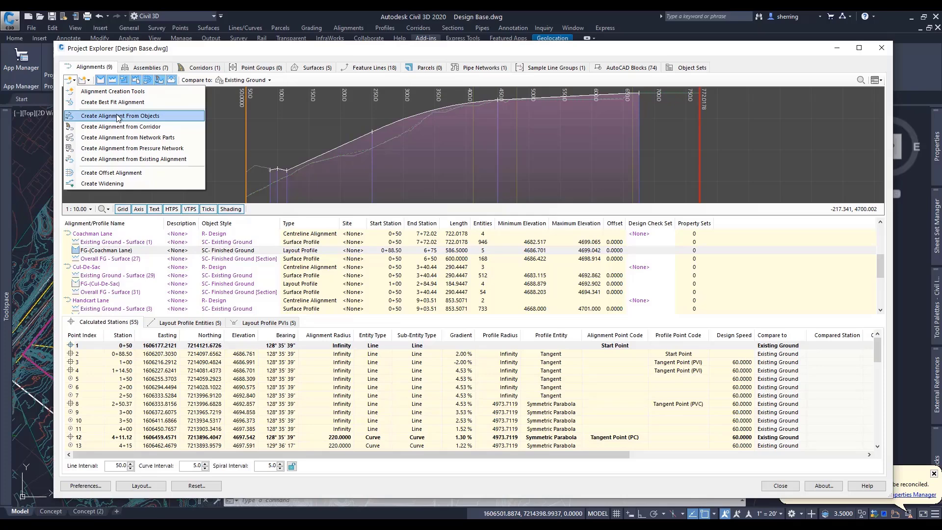
pyautogui.click(120, 91)
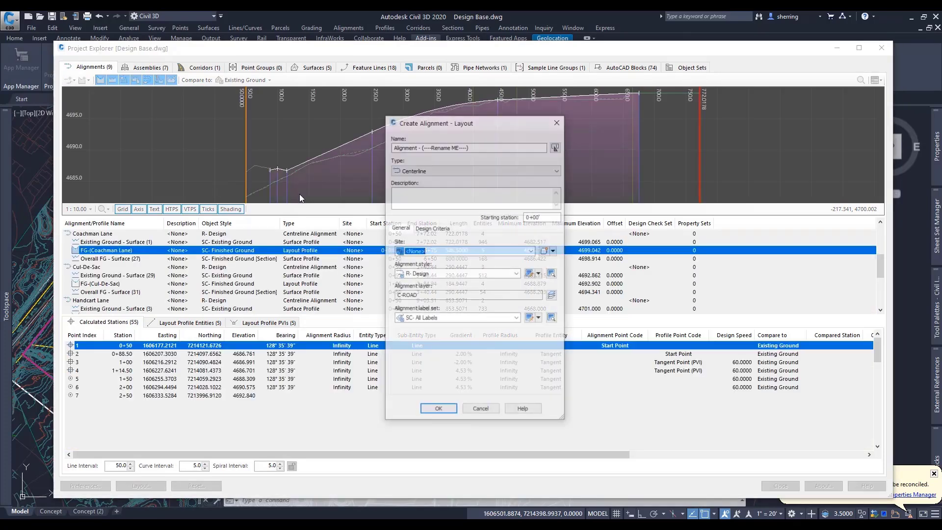
pyautogui.moveTo(441, 127); pyautogui.dragTo(86, 78)
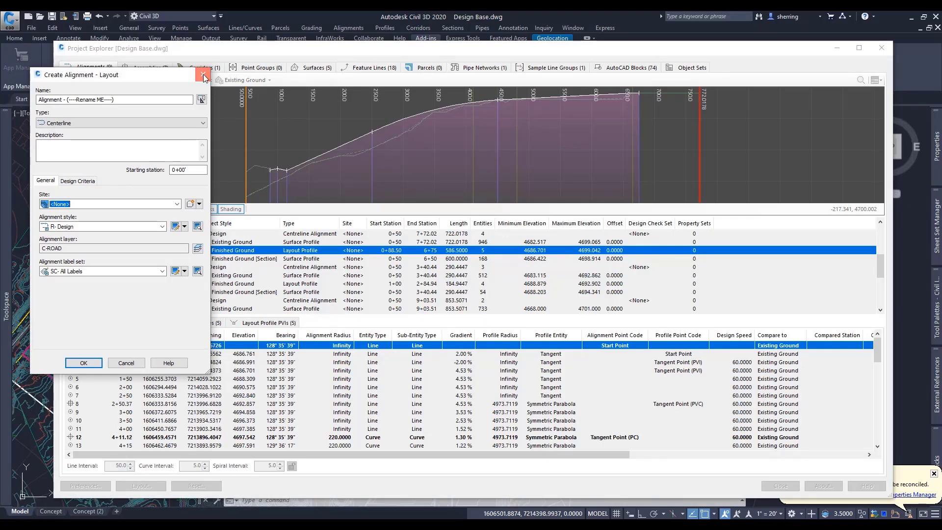
pyautogui.click(202, 77)
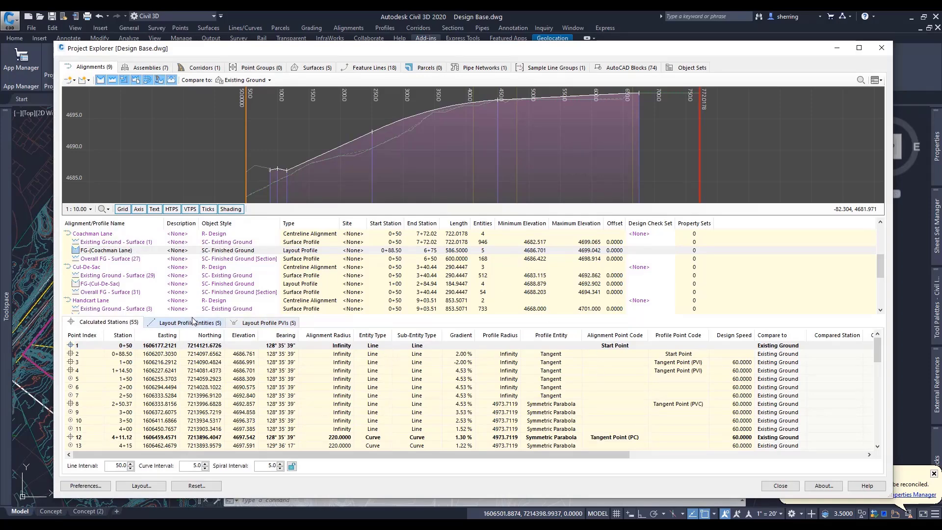
# Review the Coachman Lane alignment, followed by the layout profile entities and PVIs of its FG-(Coachman Lane) profile
pyautogui.click(91, 234)
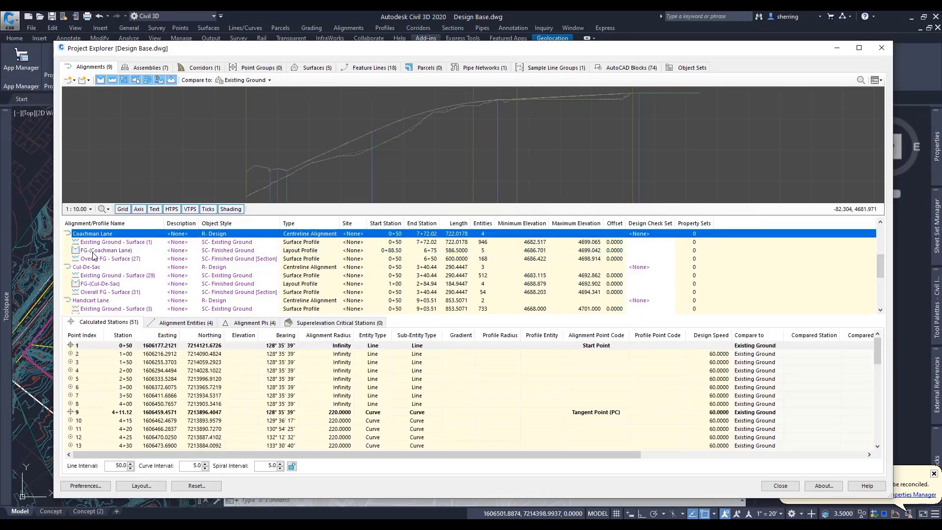
pyautogui.click(112, 250)
pyautogui.click(189, 322)
pyautogui.click(268, 322)
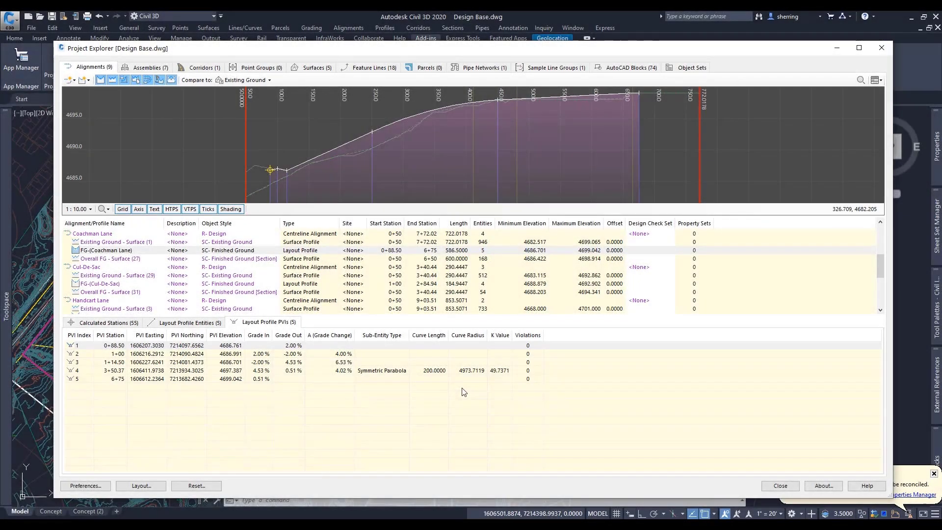
# Display the drawing's assemblies and check the assembly filter options, keeping Show All Assemblies
pyautogui.click(142, 67)
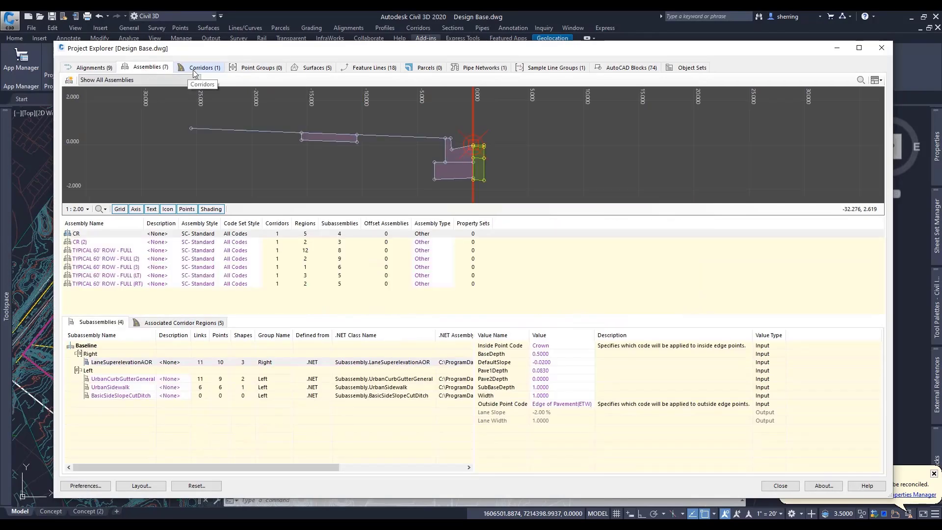
pyautogui.click(197, 68)
pyautogui.click(156, 69)
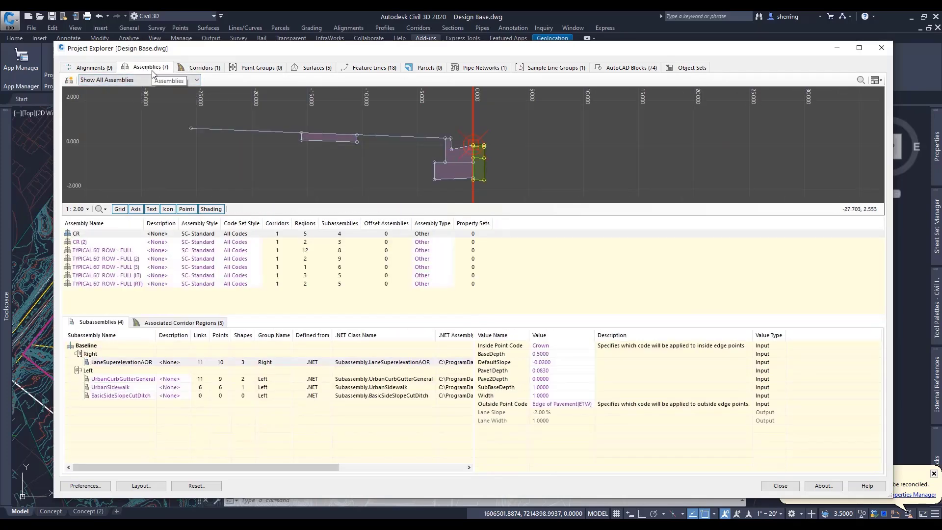
pyautogui.click(152, 80)
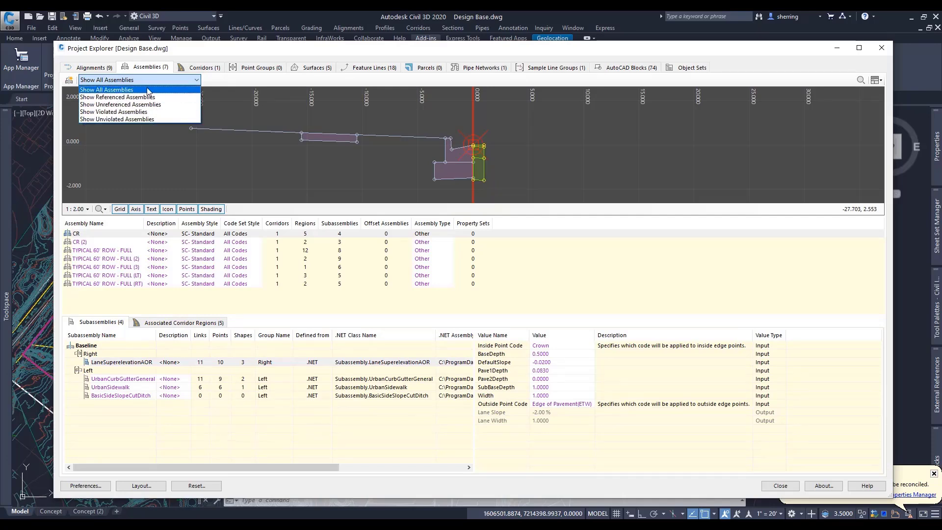
pyautogui.click(123, 90)
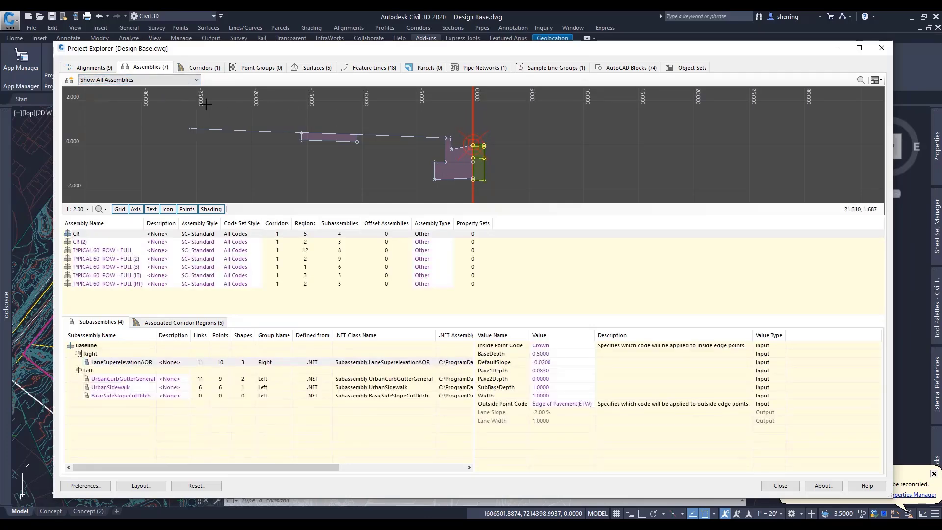
# Preview the cross-sections of the assemblies CR, TYPICAL 60' ROW - FULL and TYPICAL 60' ROW - FULL (2)
pyautogui.click(96, 235)
pyautogui.click(112, 252)
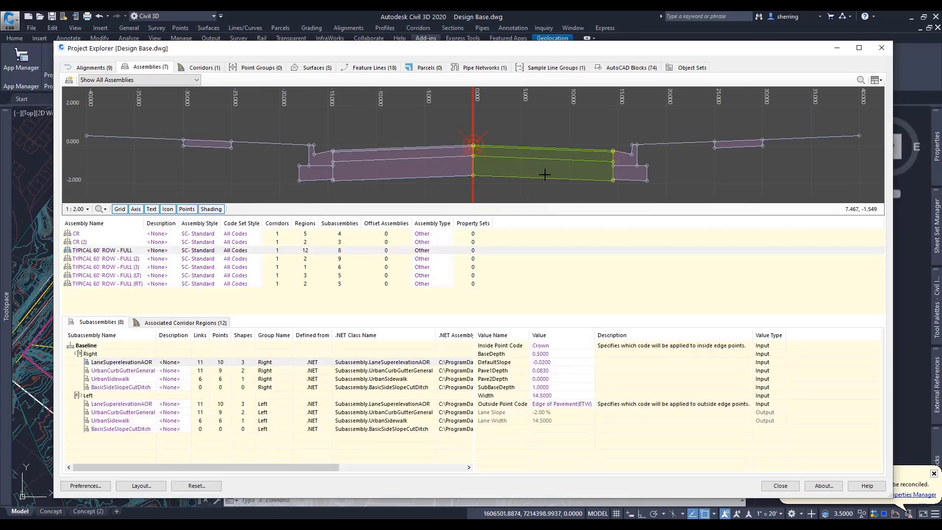
pyautogui.click(135, 259)
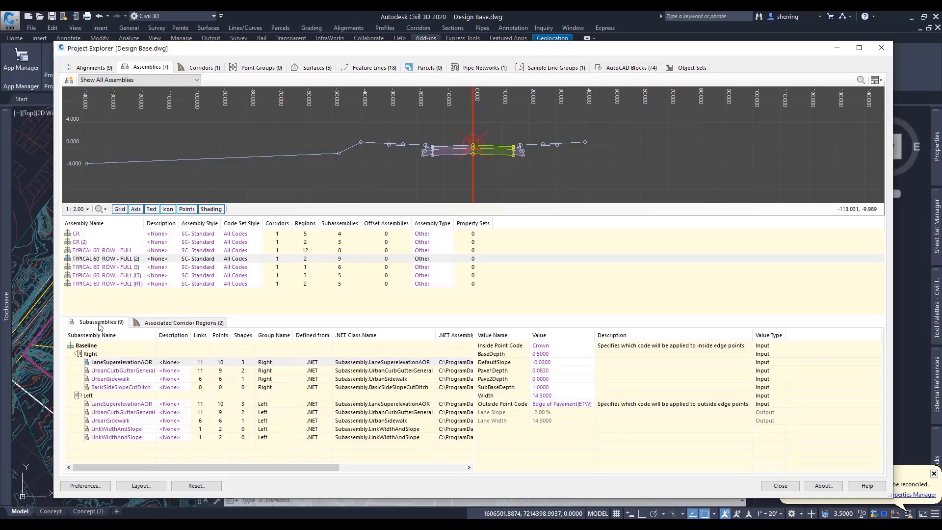
# Examine the corridor regions associated with TYPICAL 60' ROW - FULL (2), including their baselines, region names and start stations
pyautogui.click(181, 322)
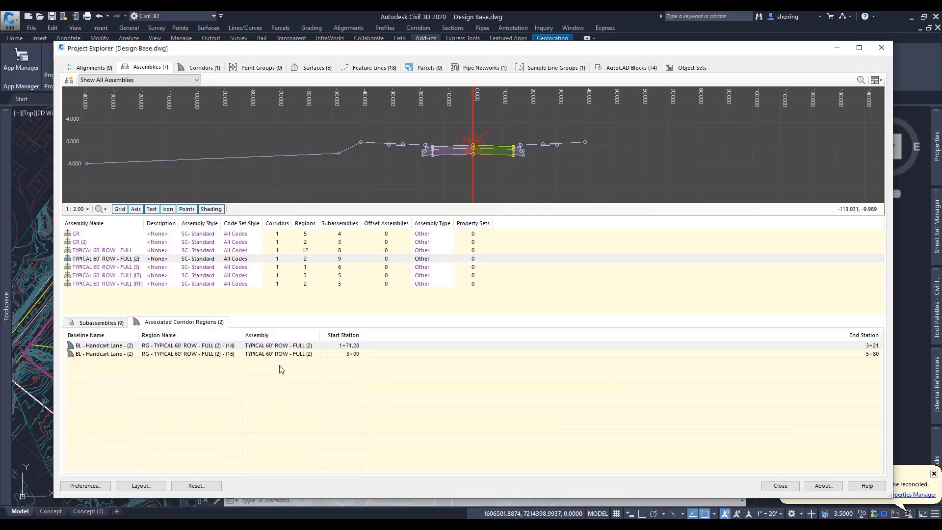
pyautogui.click(121, 346)
pyautogui.click(119, 354)
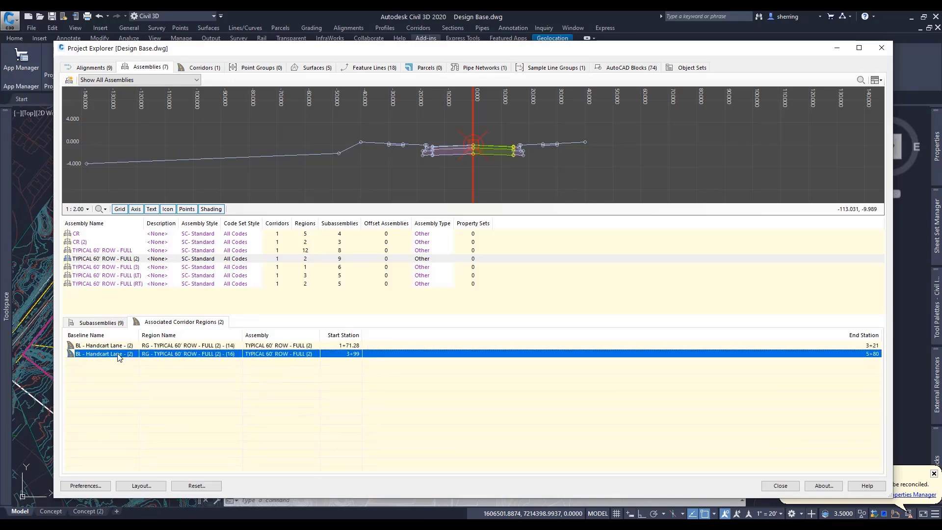
pyautogui.click(123, 346)
pyautogui.click(159, 354)
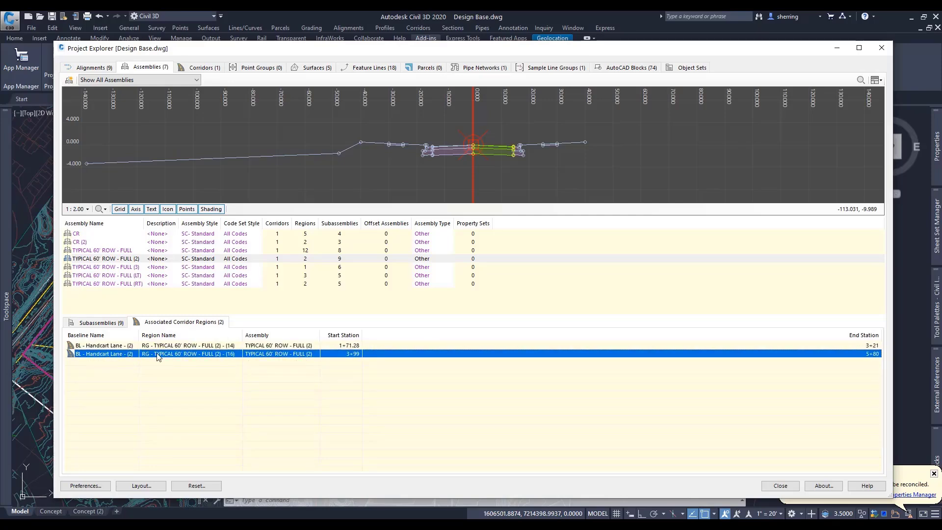
pyautogui.click(355, 346)
pyautogui.click(357, 353)
pyautogui.click(357, 346)
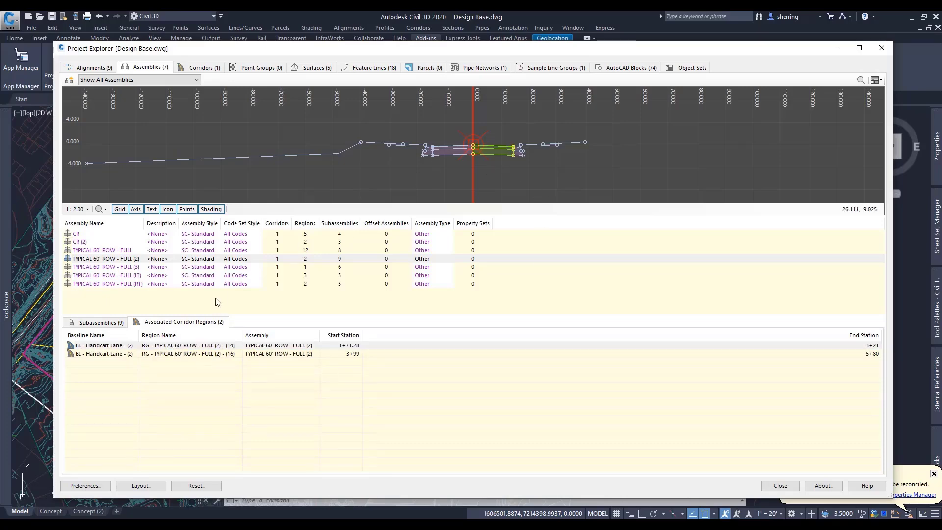
# Inspect the right-side curb and gutter, sidewalk and side slope subassemblies of TYPICAL 60' ROW - FULL (2) in the preview
pyautogui.click(98, 324)
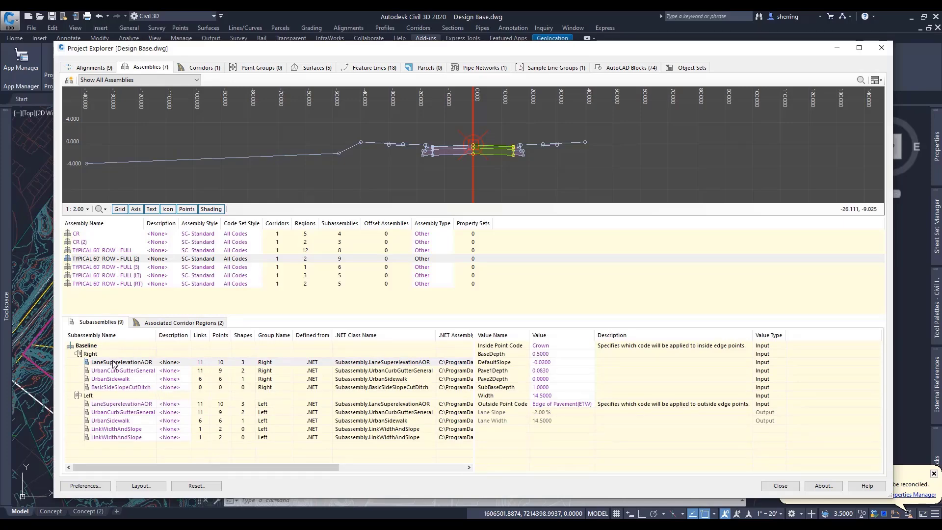
pyautogui.click(132, 371)
pyautogui.click(111, 378)
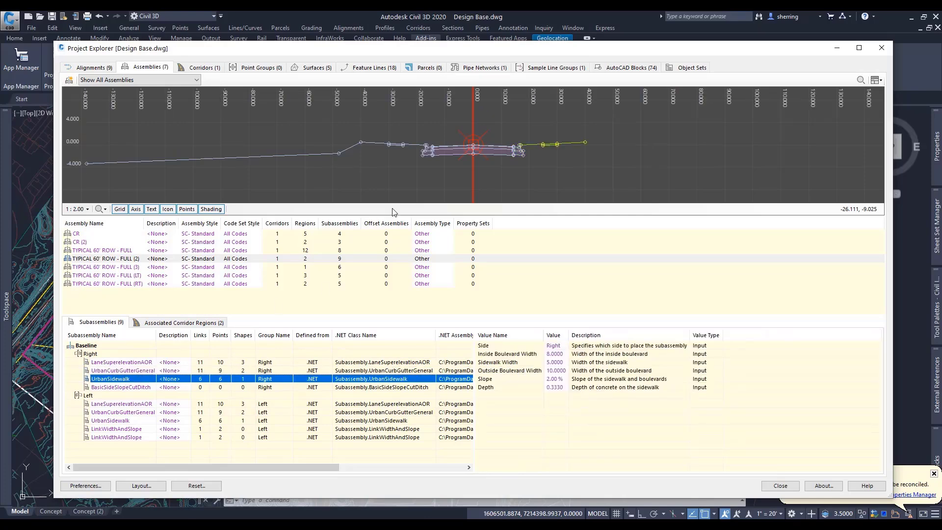
pyautogui.scroll(5, 503, 154)
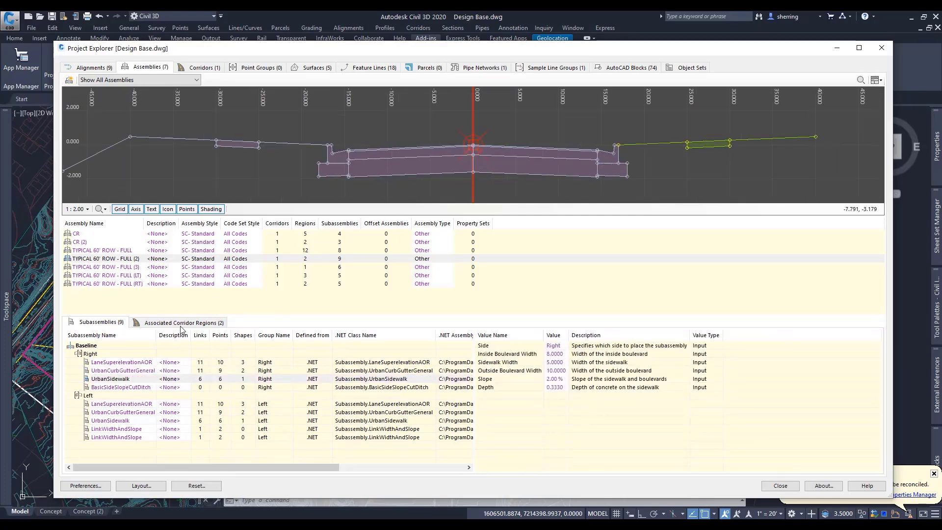
pyautogui.click(130, 370)
pyautogui.click(129, 379)
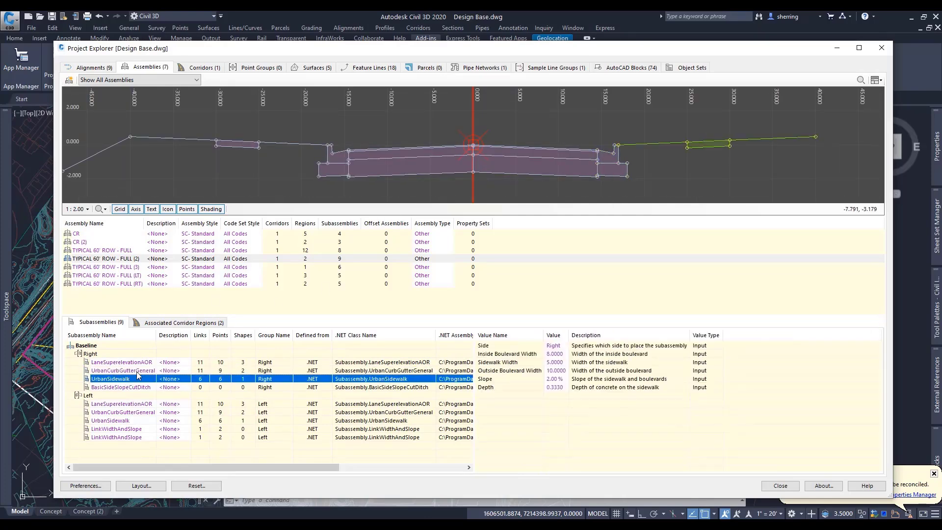
pyautogui.click(139, 371)
pyautogui.click(133, 378)
pyautogui.click(130, 387)
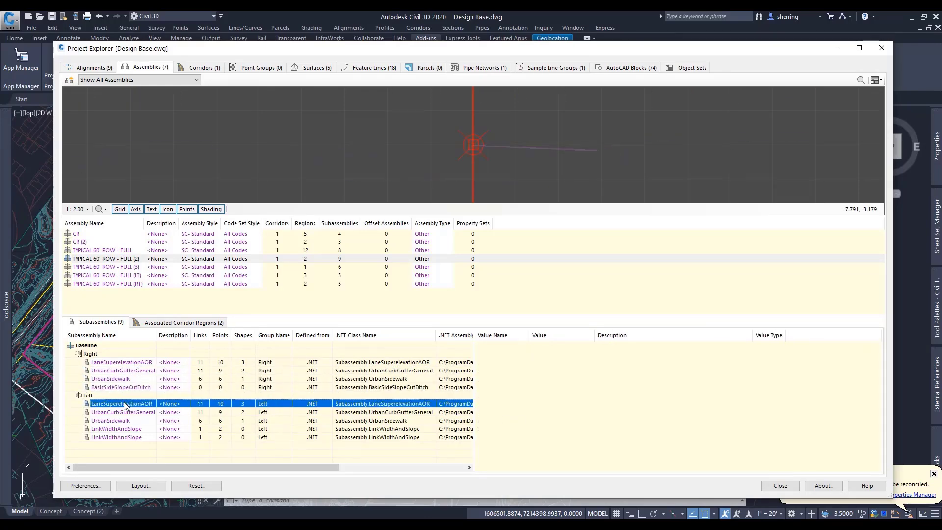
# Inspect the left-side lane, curb and gutter, and sidewalk subassemblies of TYPICAL 60' ROW - FULL (2) and their parameters
pyautogui.click(127, 403)
pyautogui.click(126, 412)
pyautogui.click(127, 421)
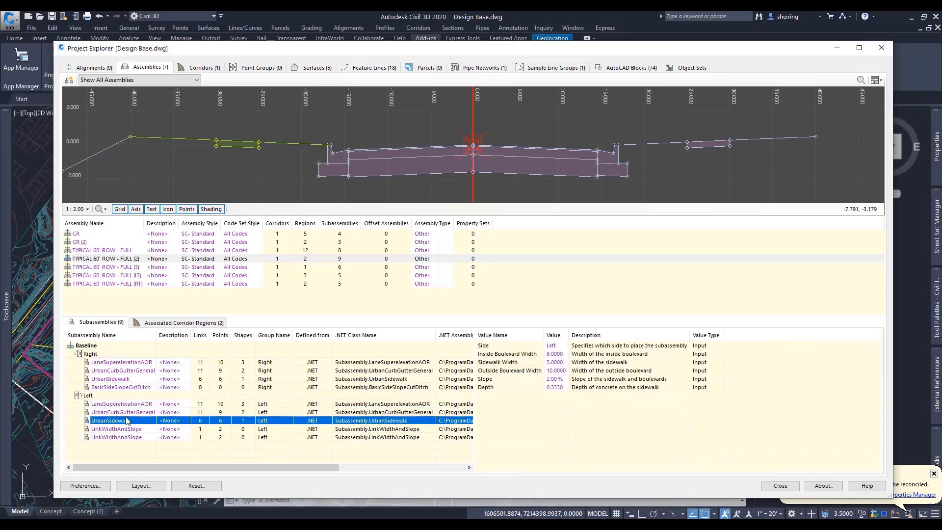
pyautogui.click(128, 412)
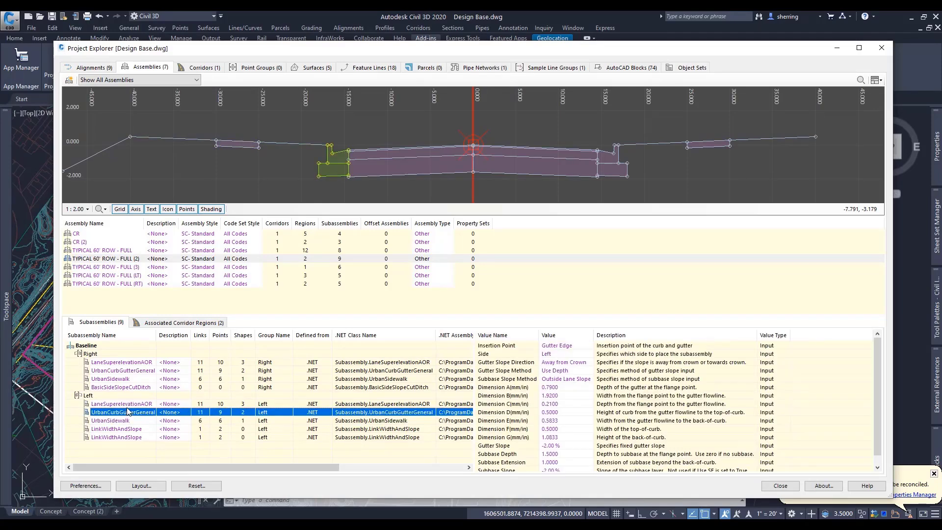
pyautogui.click(130, 404)
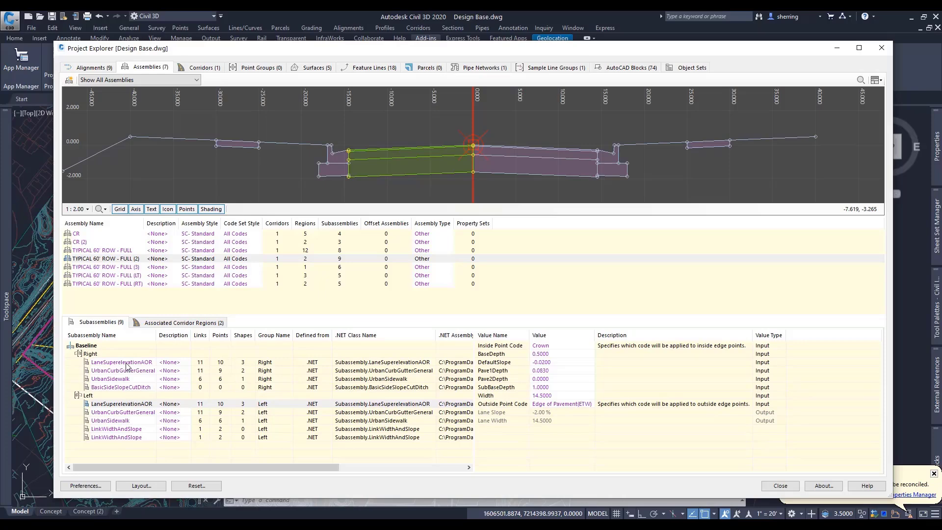
# Go through the right LaneSuperelevationAOR subassembly's parameters, from inside point code through the depths and default slope to width
pyautogui.click(100, 363)
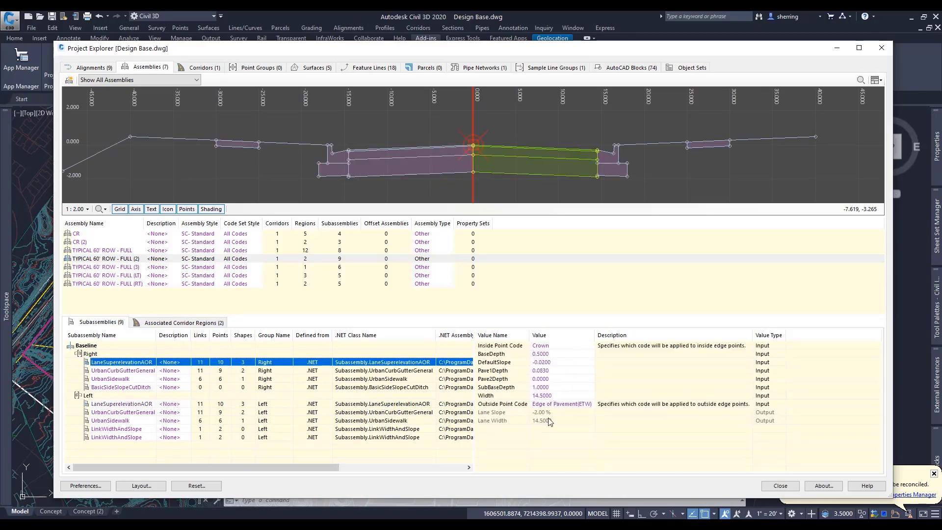
pyautogui.click(504, 348)
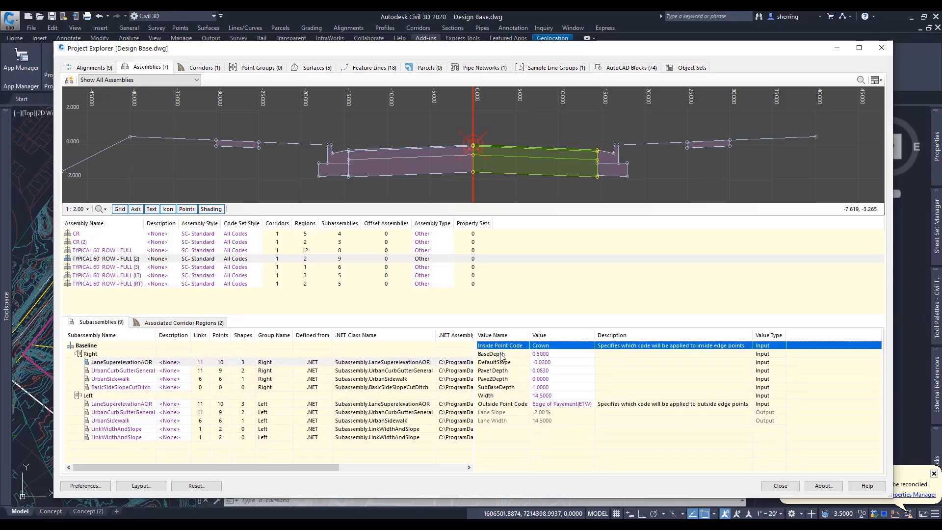
pyautogui.click(500, 353)
pyautogui.click(500, 363)
pyautogui.click(501, 371)
pyautogui.click(501, 379)
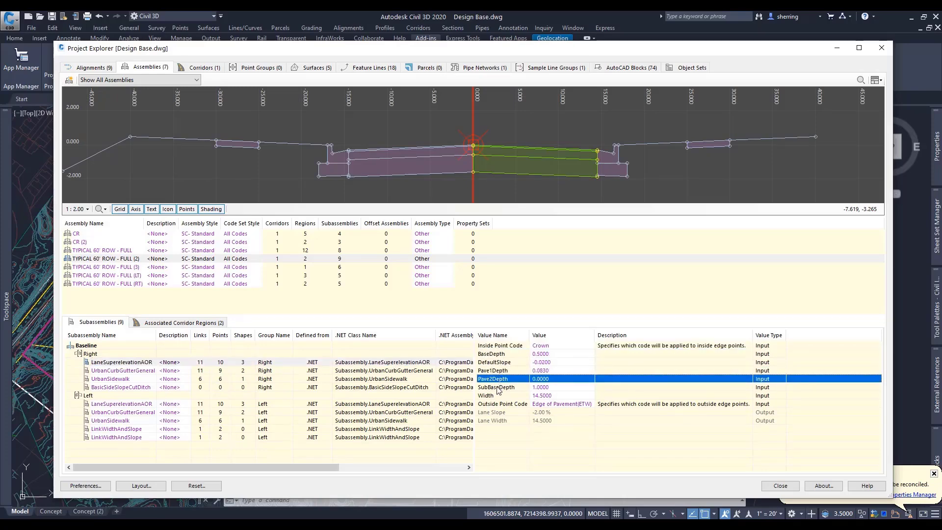
pyautogui.click(498, 387)
pyautogui.click(494, 395)
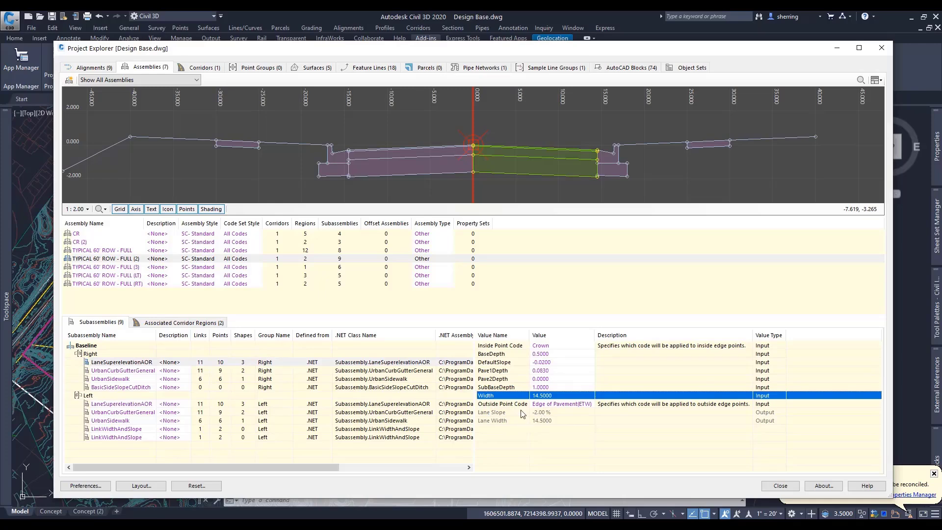
# Set the right LaneSuperelevationAOR subassembly's width to 19.5 and check the widened lane in the assembly preview
pyautogui.doubleClick(556, 396)
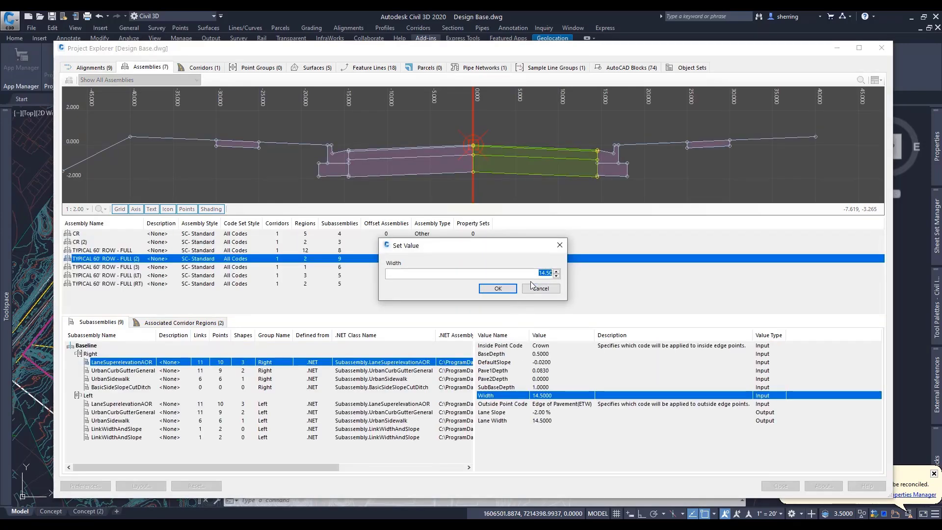
pyautogui.write('19.5')
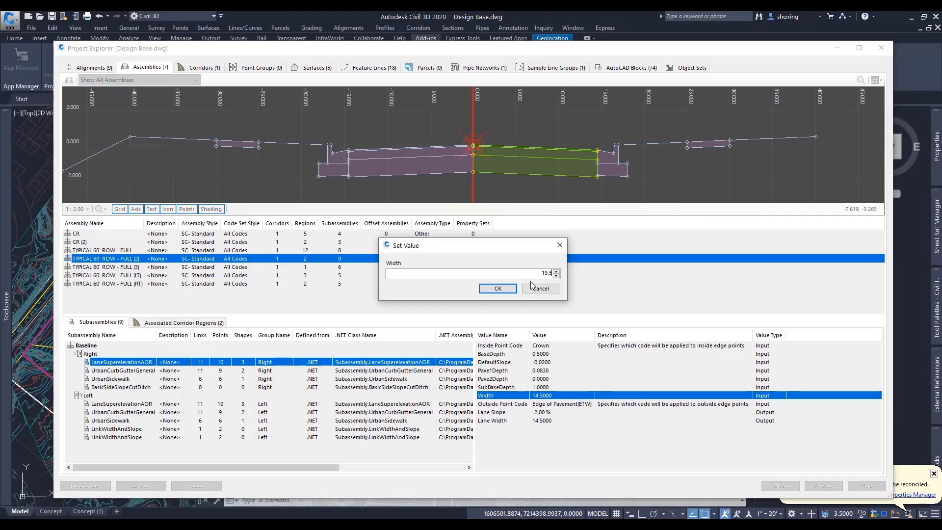
pyautogui.click(505, 287)
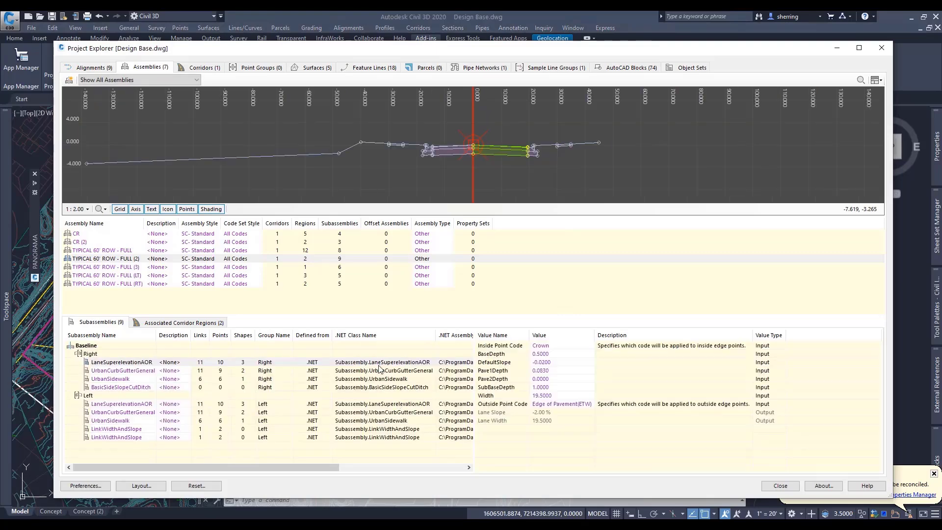
pyautogui.moveTo(3, 174)
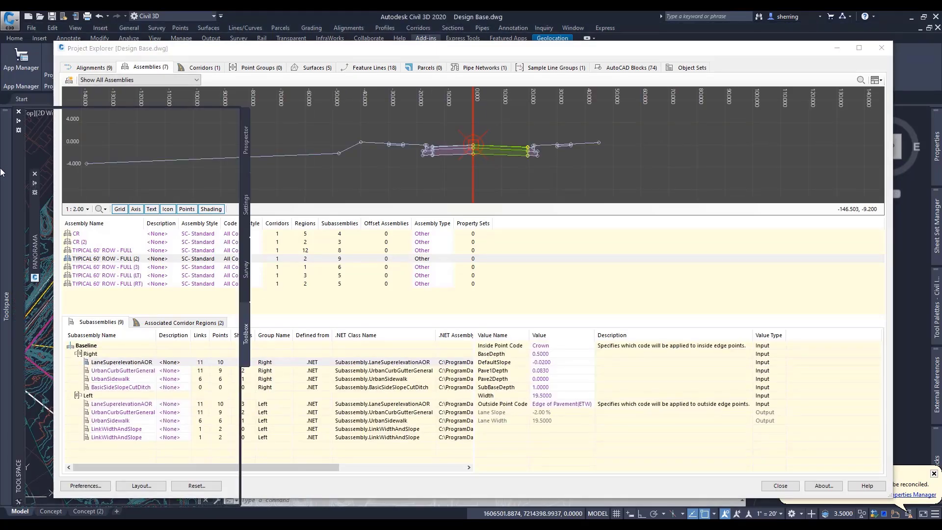
pyautogui.scroll(5, 485, 141)
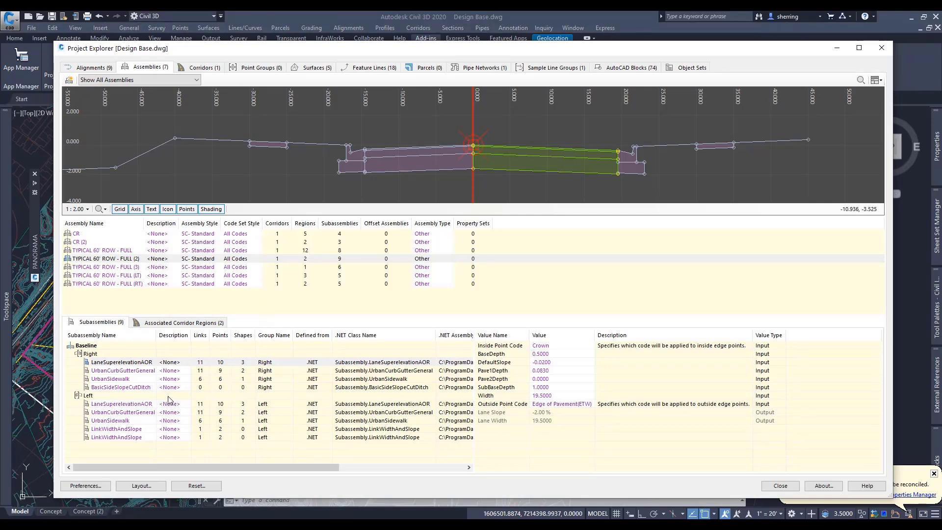
# Set the left LaneSuperelevationAOR subassembly's width to 19.5 and check the widened lane in the assembly preview
pyautogui.click(131, 405)
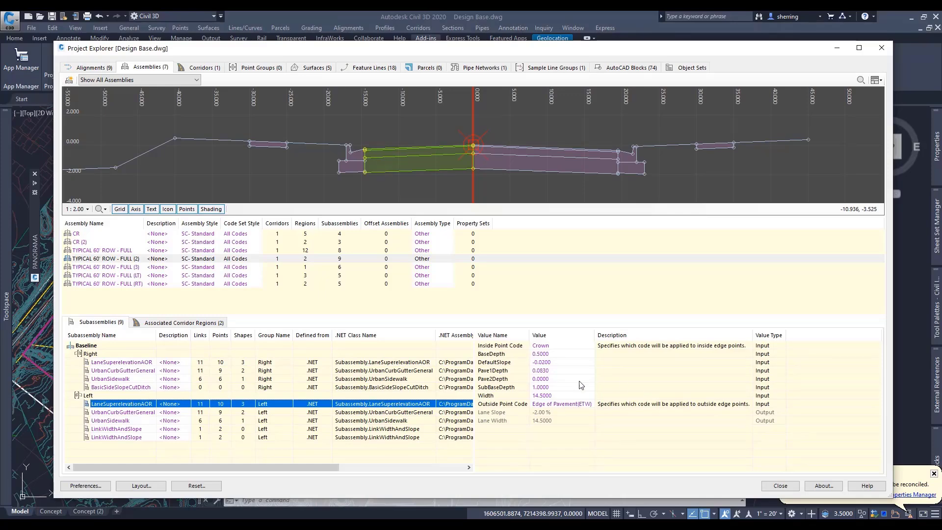
pyautogui.click(557, 395)
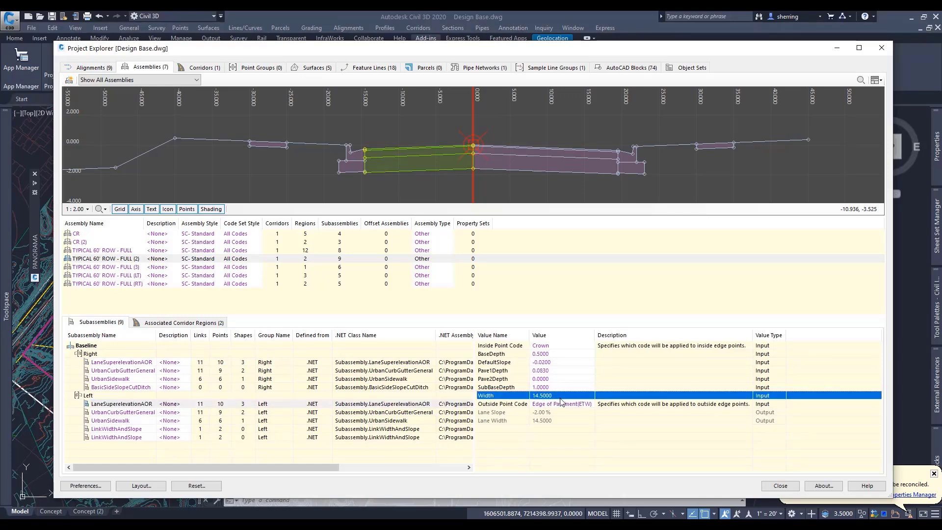
pyautogui.doubleClick(558, 396)
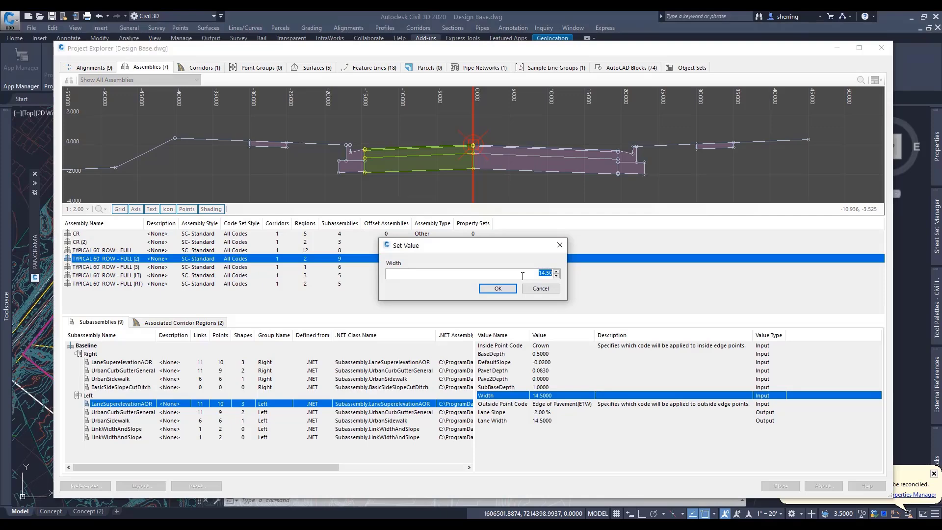
pyautogui.write('19')
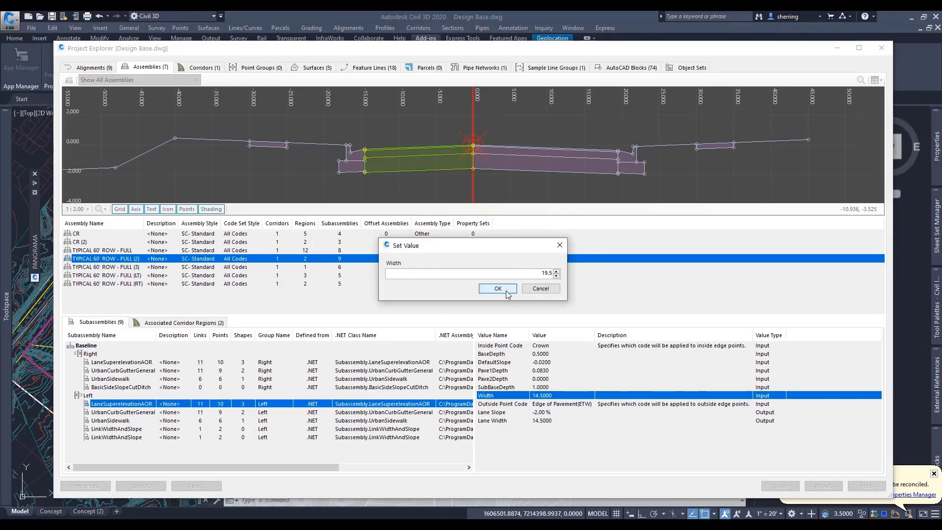
pyautogui.click(498, 289)
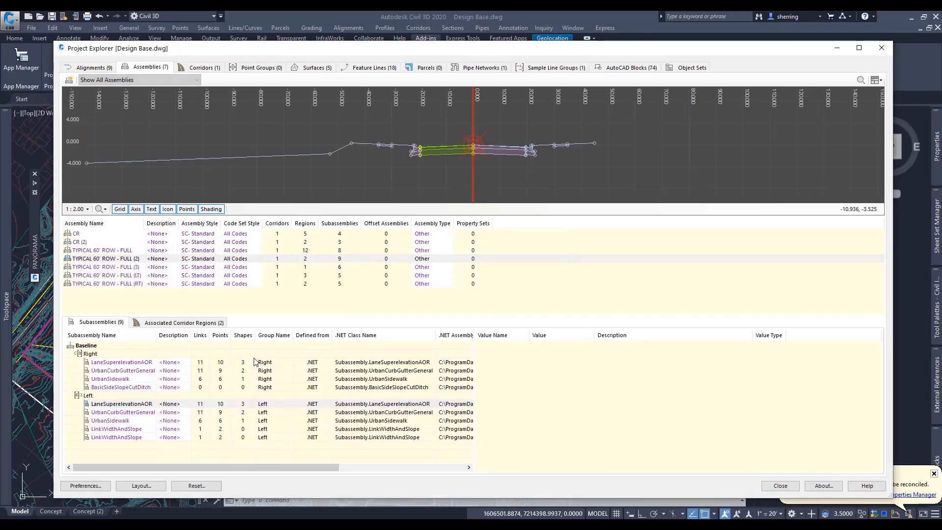
pyautogui.scroll(3, 379, 154)
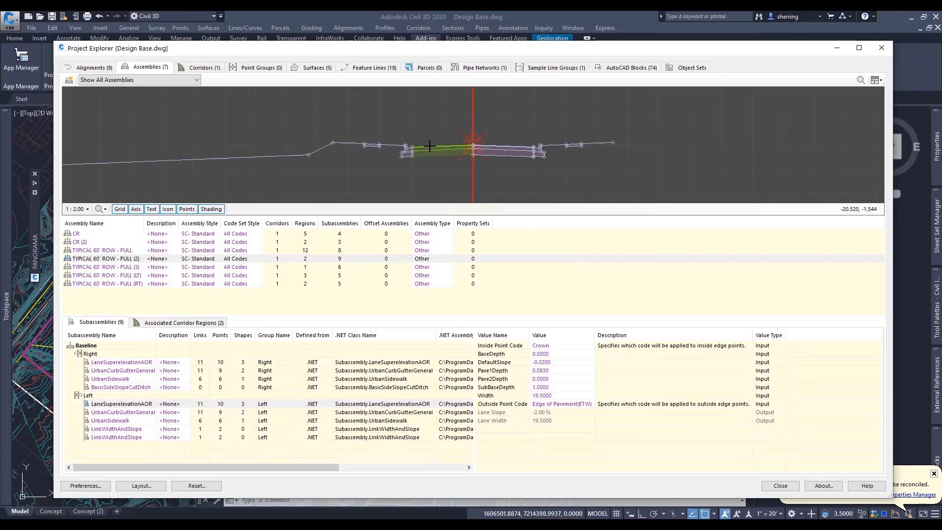
# Inspect the right UrbanCurbGutterGeneral subassembly's input parameters and its shape in the preview of TYPICAL 60' ROW - FULL (2)
pyautogui.click(133, 371)
pyautogui.scroll(2, 534, 158)
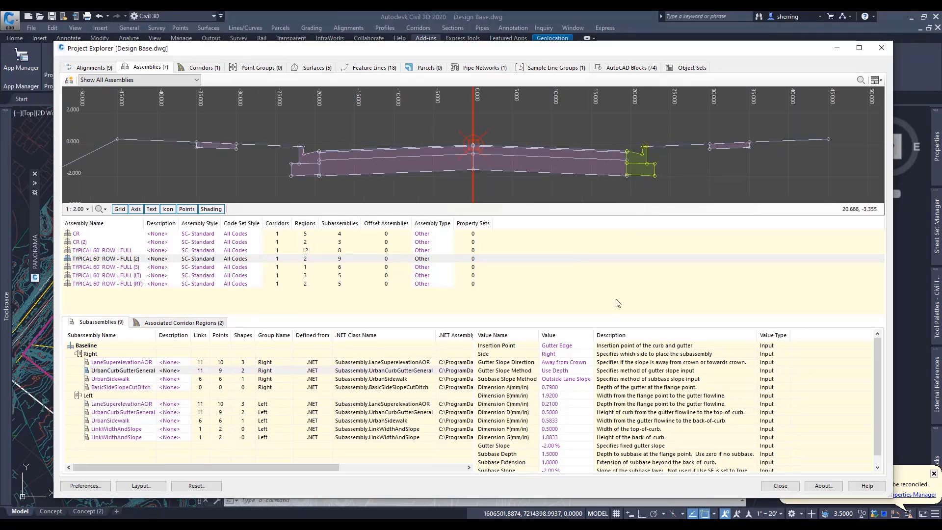
pyautogui.scroll(-1, 604, 390)
pyautogui.scroll(1, 603, 391)
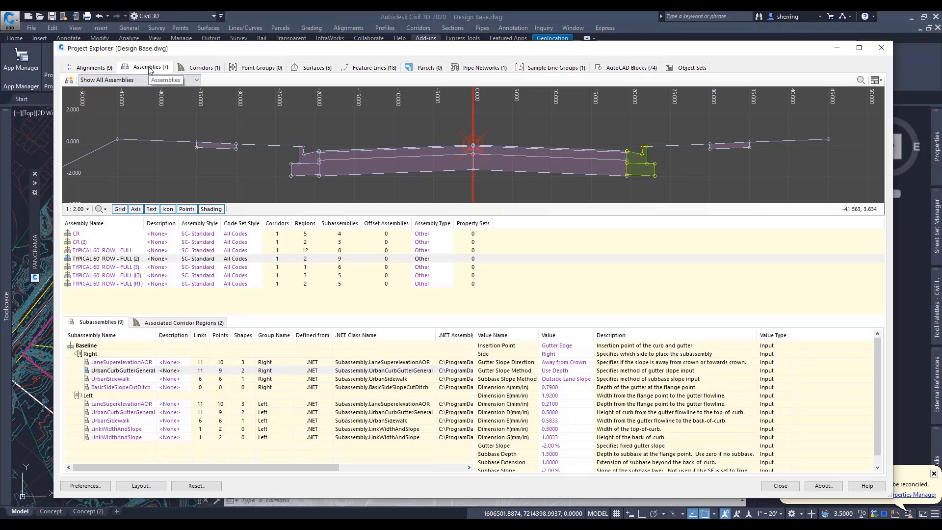
# Open the LEGACY FARMS - SF corridor and view the cross sections of its Coachman Lane and Handcart Lane baselines
pyautogui.click(202, 67)
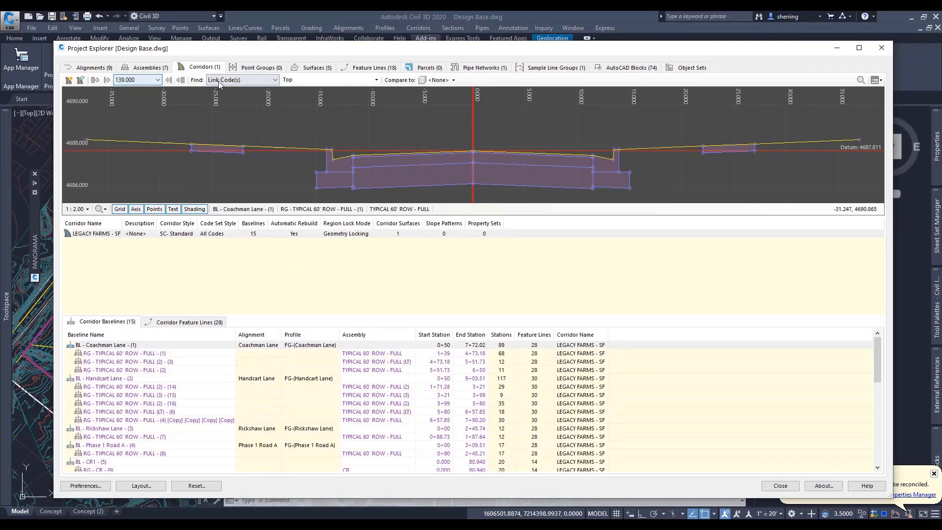
pyautogui.click(98, 234)
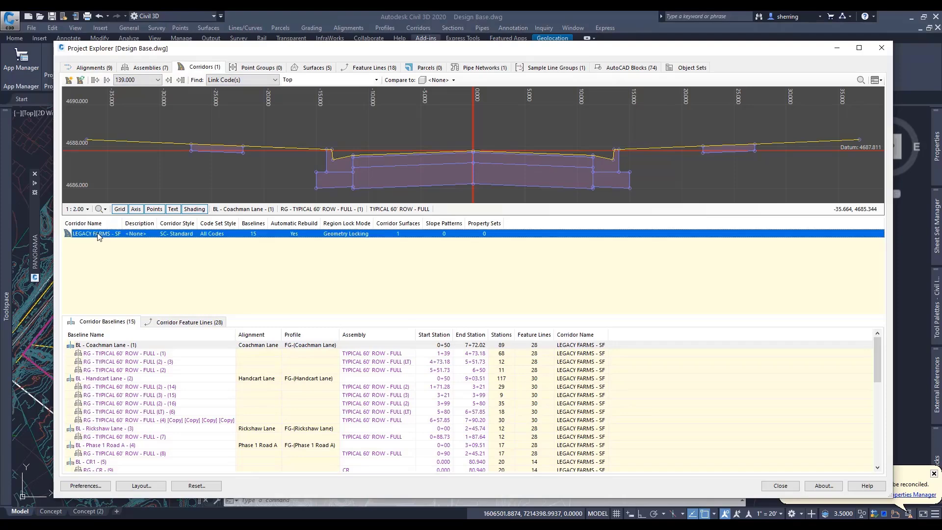
pyautogui.click(118, 345)
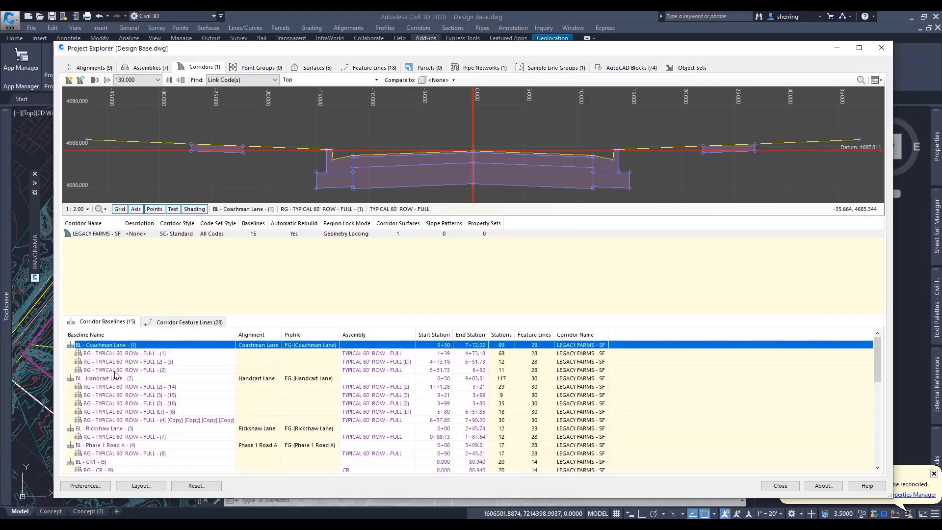
pyautogui.click(114, 379)
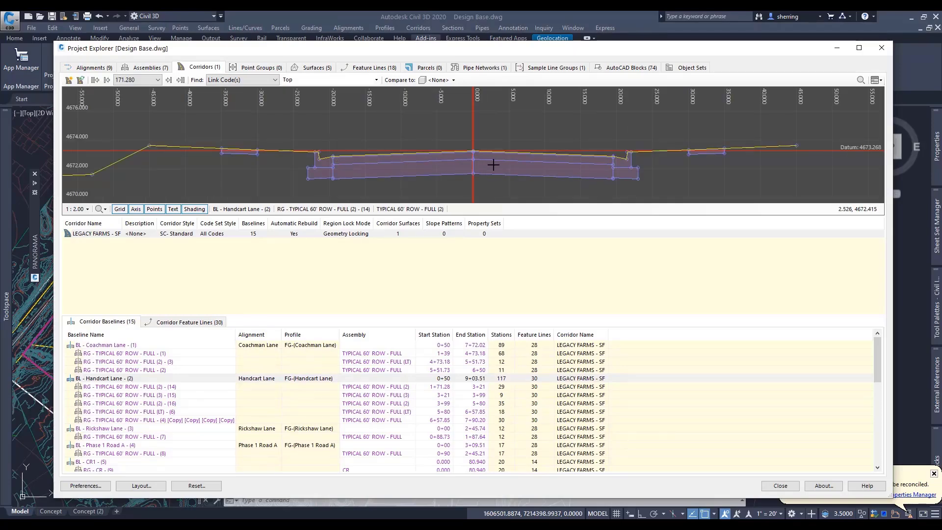
# Examine the cross sections of Handcart Lane regions (14), (15), (6) and (16)
pyautogui.click(122, 387)
pyautogui.click(124, 396)
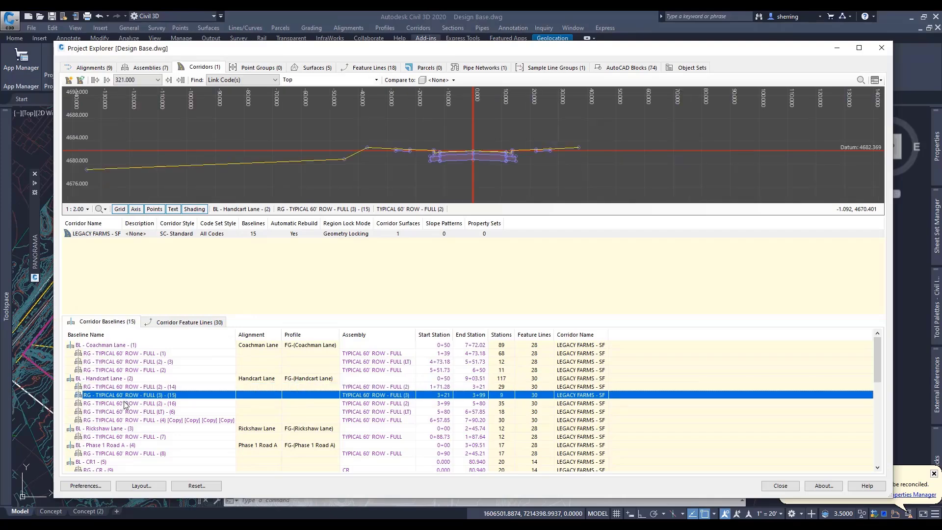
pyautogui.click(189, 413)
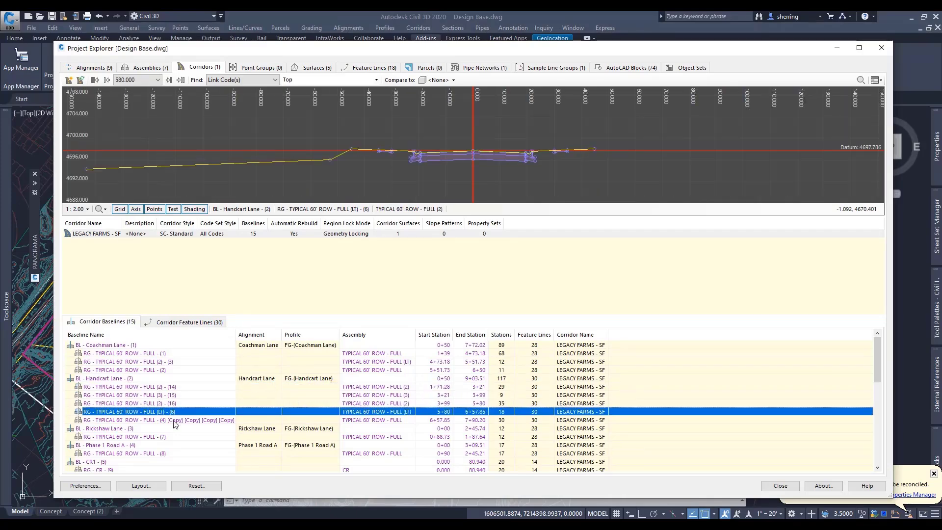
pyautogui.click(181, 404)
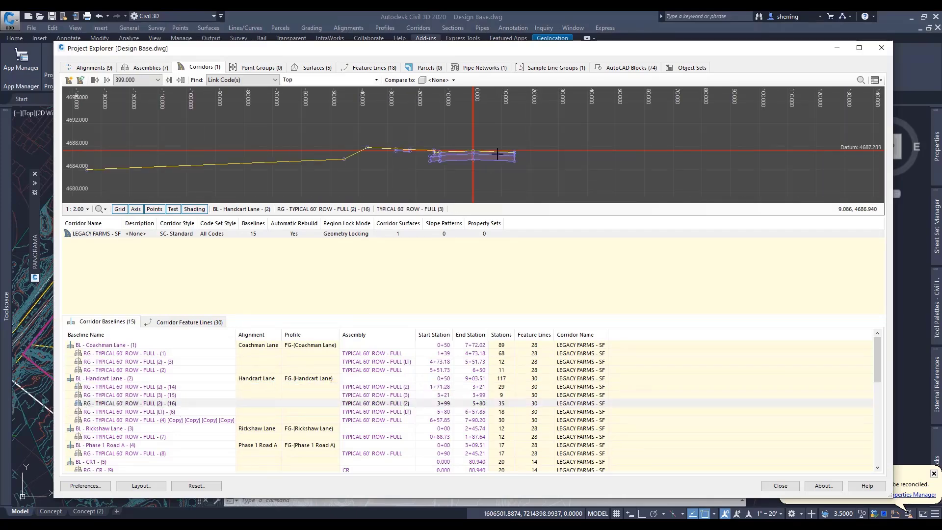
pyautogui.scroll(1, 511, 163)
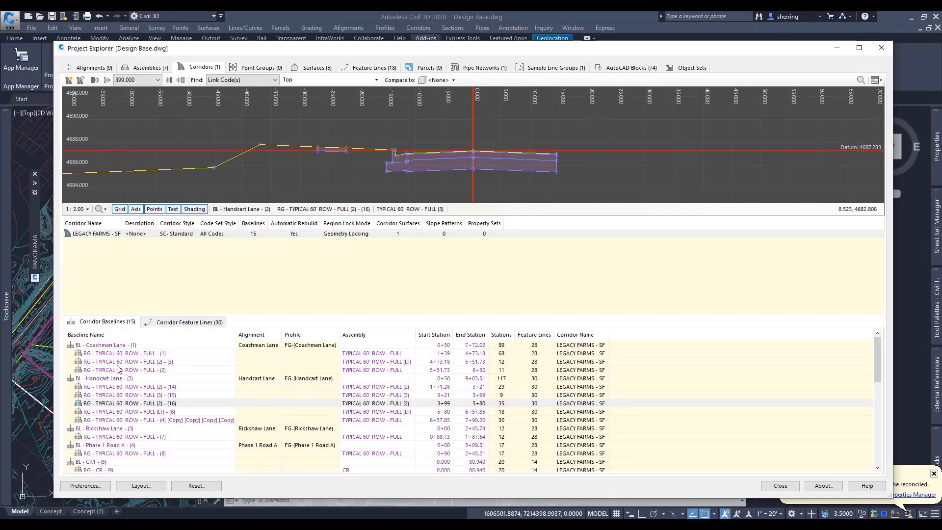
# Compare the cross sections of Coachman Lane regions (1) and (3) with Handcart Lane regions (14) and (6)
pyautogui.click(111, 346)
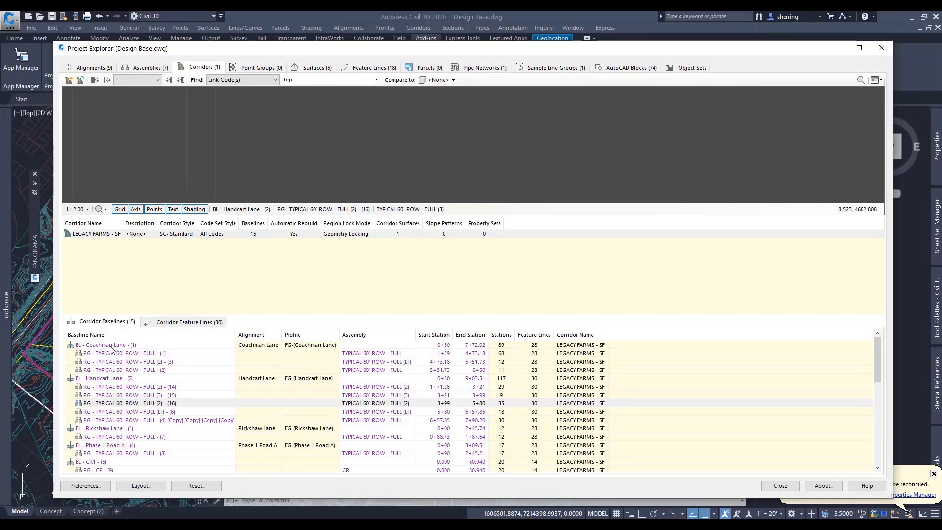
pyautogui.click(111, 379)
pyautogui.click(172, 354)
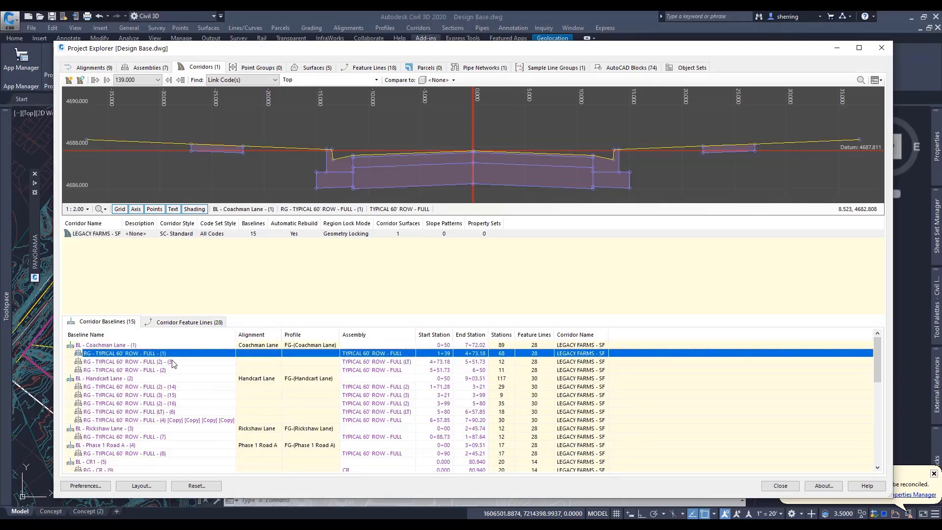
pyautogui.click(172, 362)
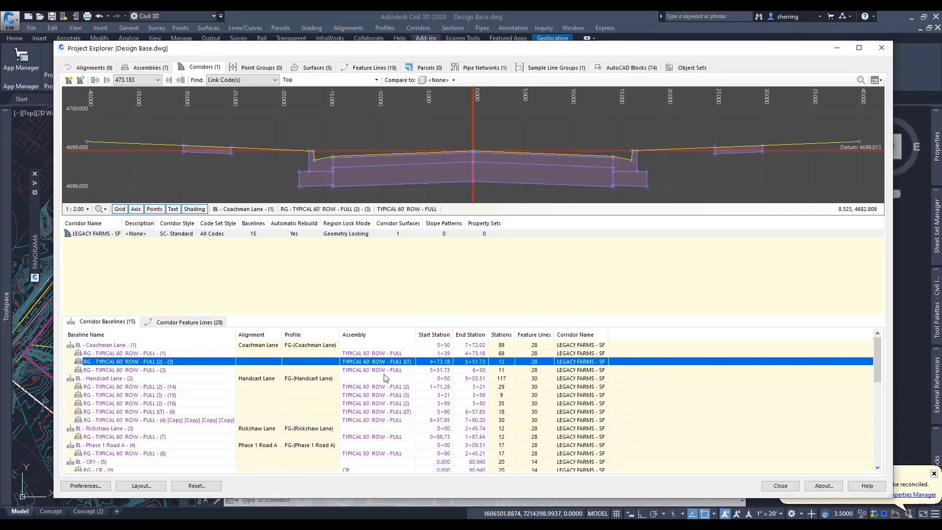
pyautogui.click(163, 387)
pyautogui.click(118, 412)
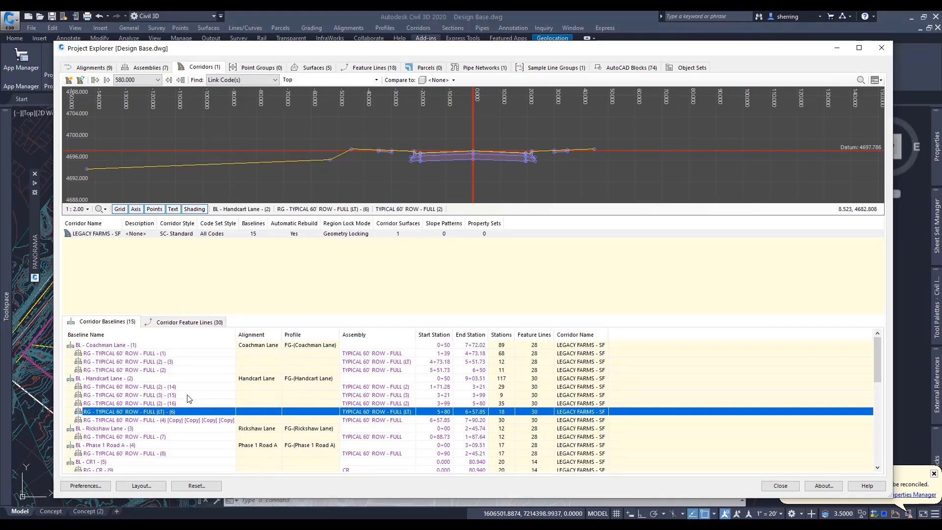
# Examine the Carriage Lane corridor regions, including TYPICAL 60' ROW - FULL (RT) - (18), and revisit the corridor feature lines and assemblies
pyautogui.scroll(-7, 187, 402)
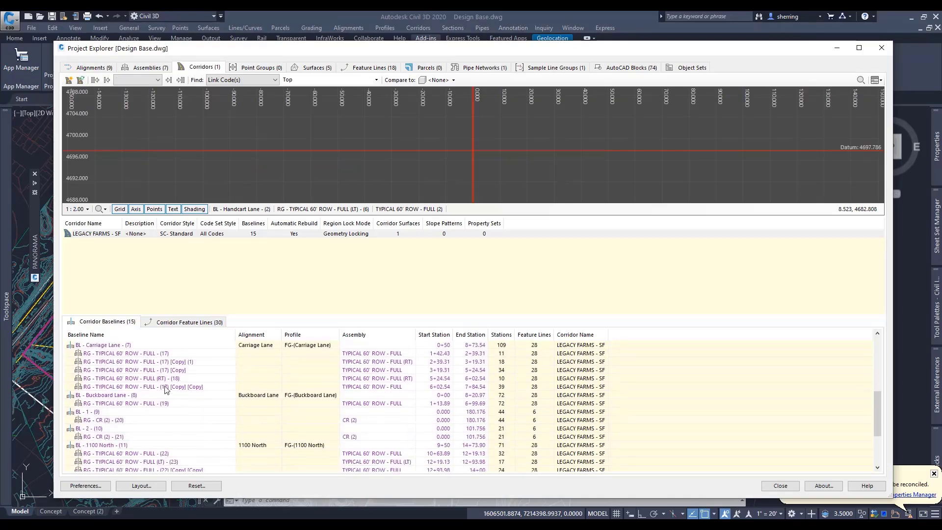
pyautogui.click(166, 387)
pyautogui.click(162, 379)
pyautogui.click(146, 363)
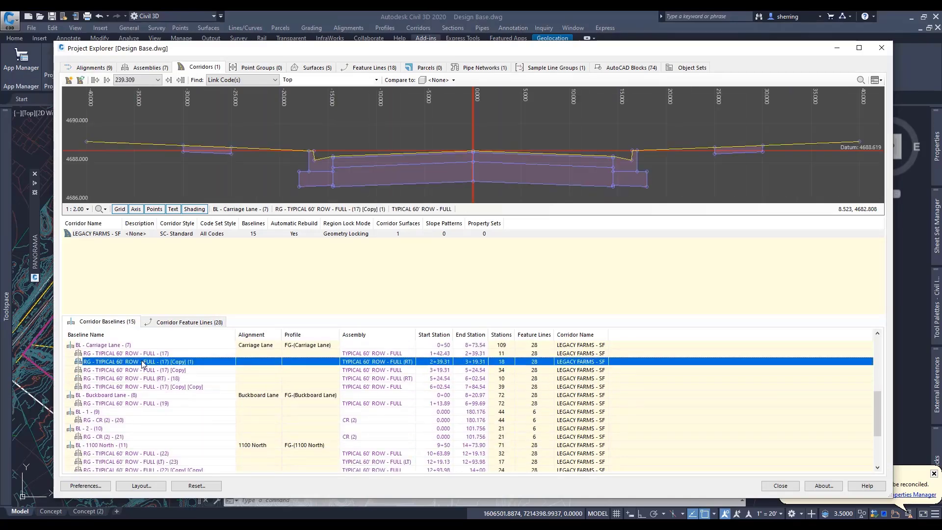
pyautogui.click(190, 322)
pyautogui.click(148, 67)
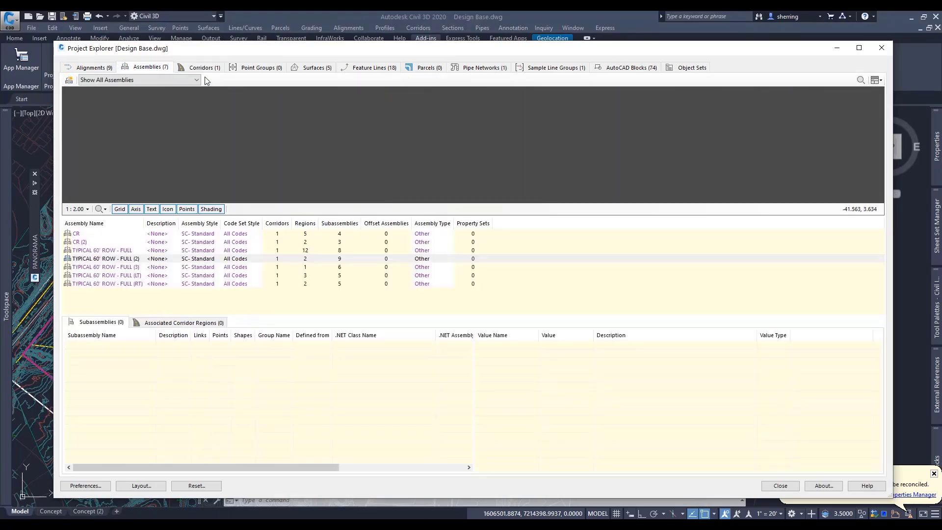
pyautogui.click(203, 67)
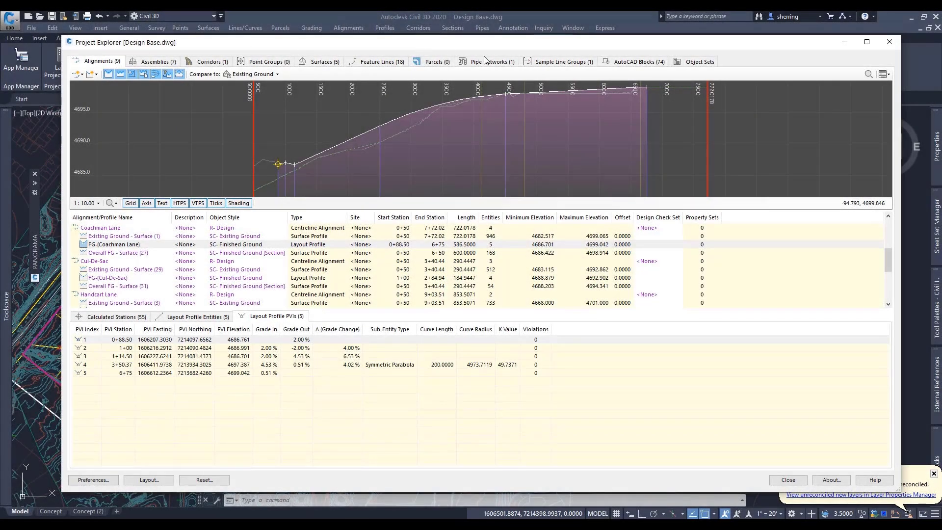
# Show the pipe networks and move the Project Explorer window aside to view the plan drawing, returning it over the drawing
pyautogui.click(489, 62)
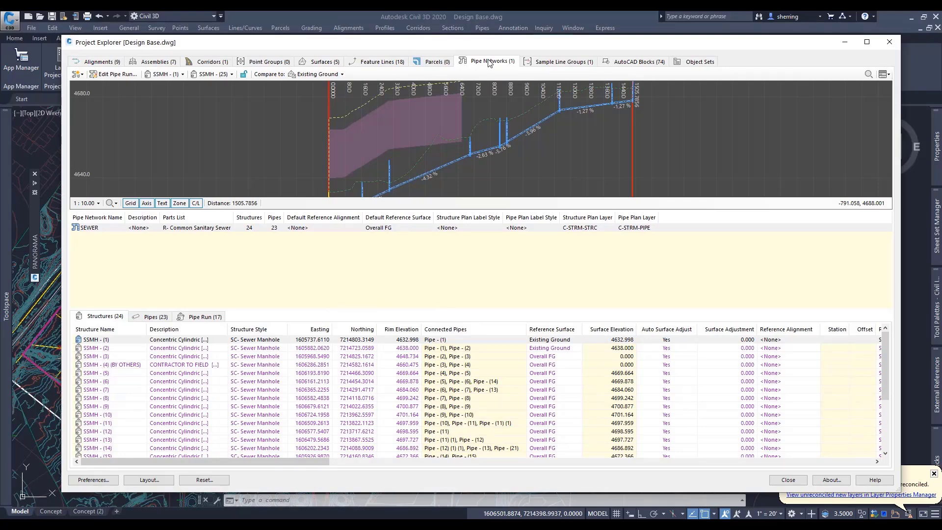
pyautogui.moveTo(497, 43); pyautogui.dragTo(788, 93)
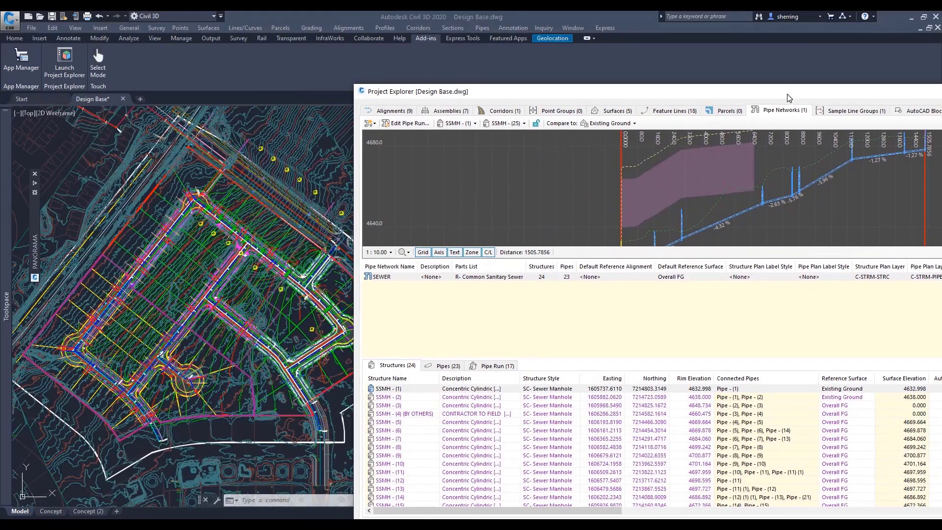
pyautogui.moveTo(623, 81); pyautogui.dragTo(329, 35)
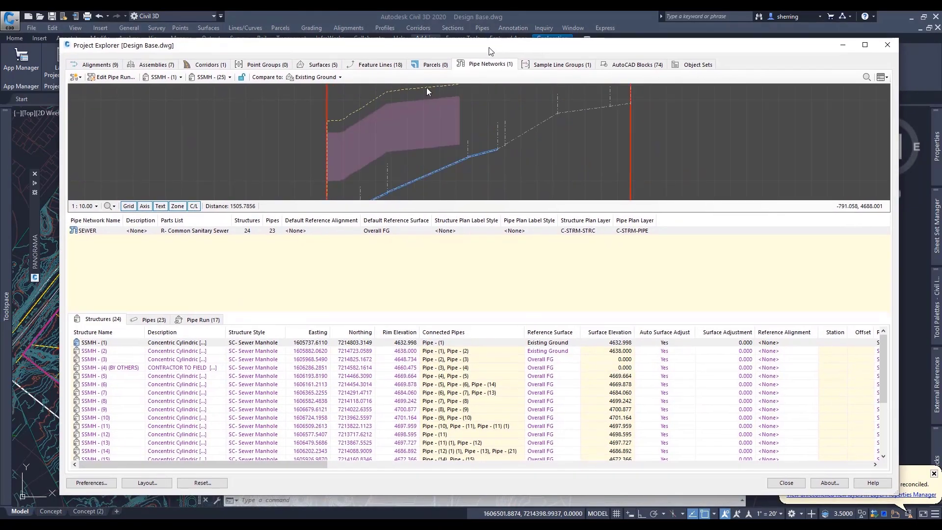
# Review the SEWER pipe network's structures list and its pipes list
pyautogui.click(88, 231)
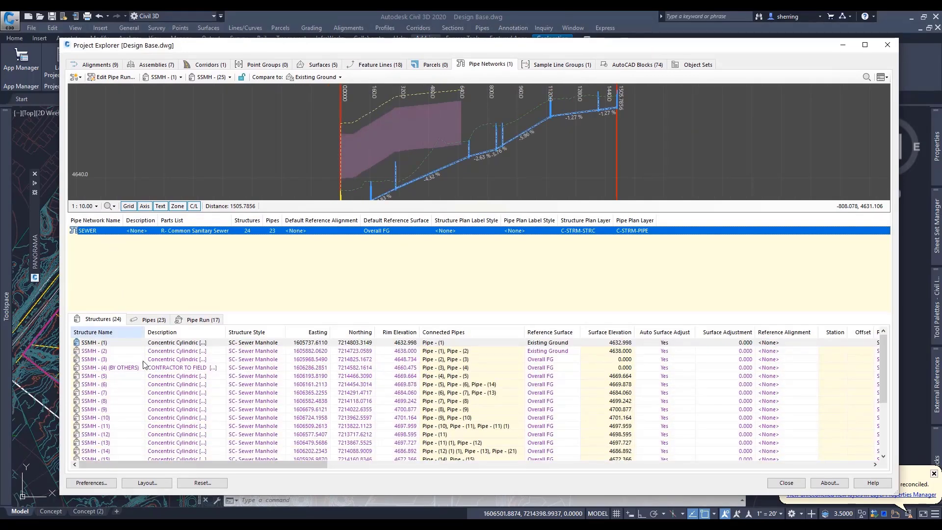
pyautogui.click(94, 320)
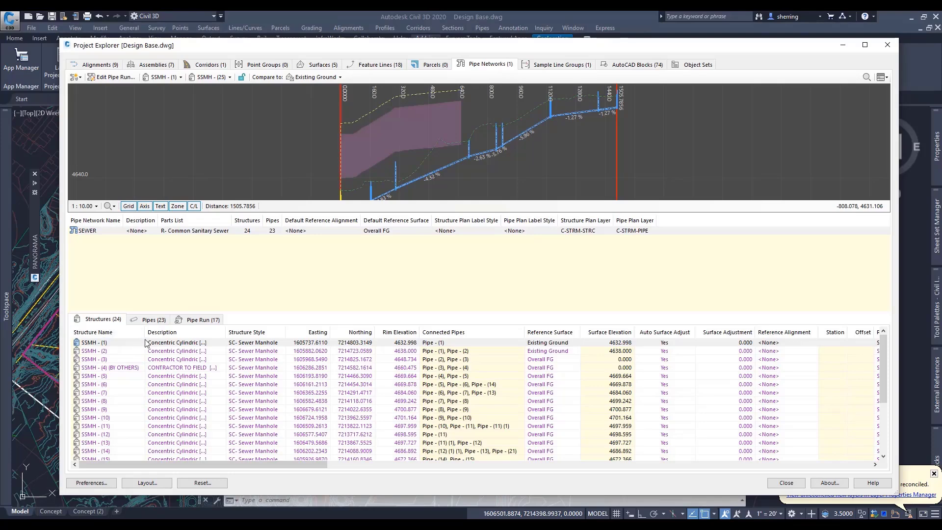
pyautogui.click(149, 320)
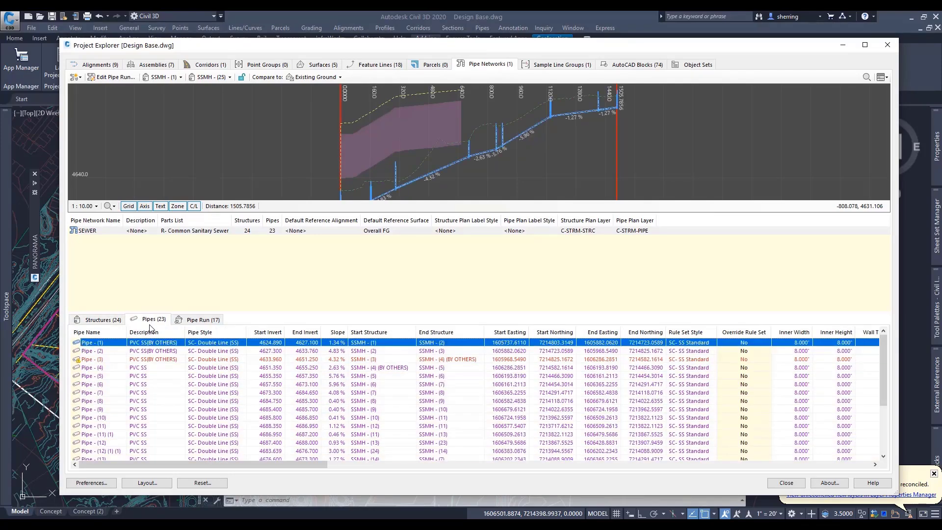
# Look through the SEWER network's pipe run data along its length and read the warning flagged on Pipe - (3)
pyautogui.click(201, 320)
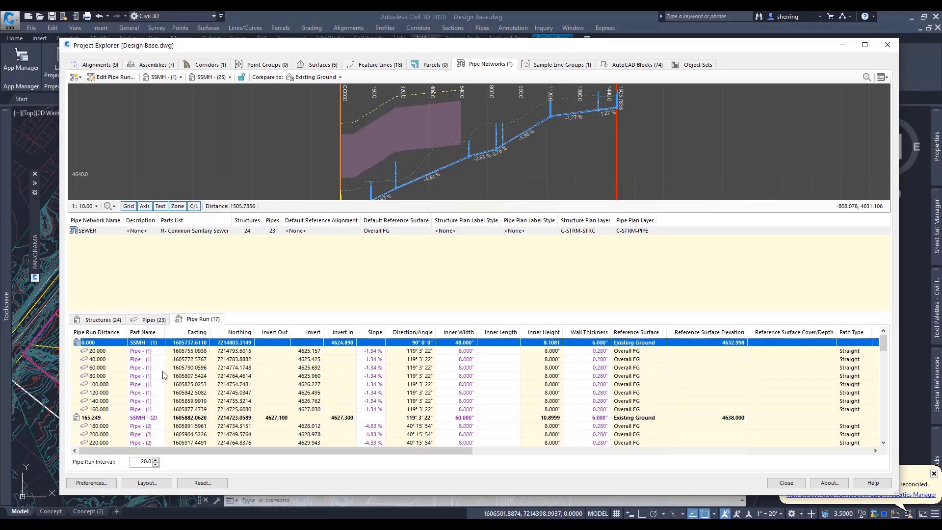
pyautogui.scroll(-4, 163, 372)
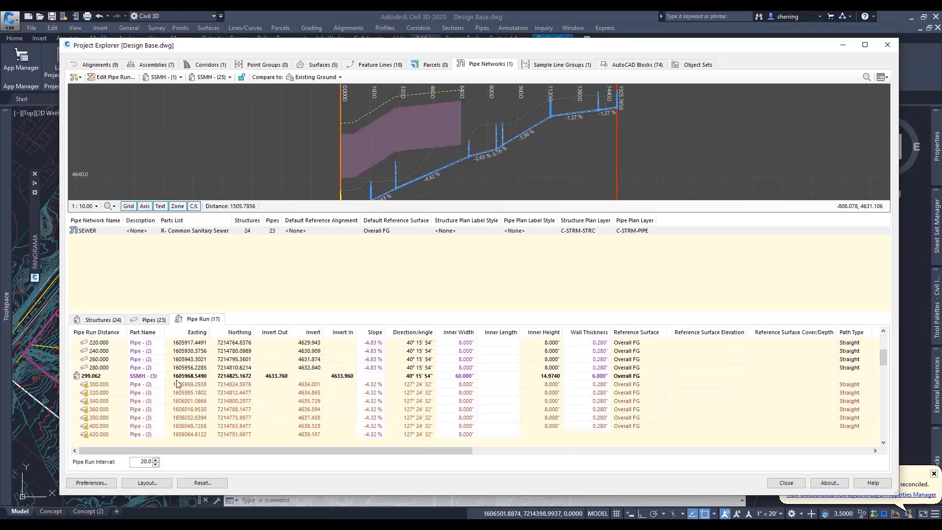
pyautogui.scroll(-4, 160, 388)
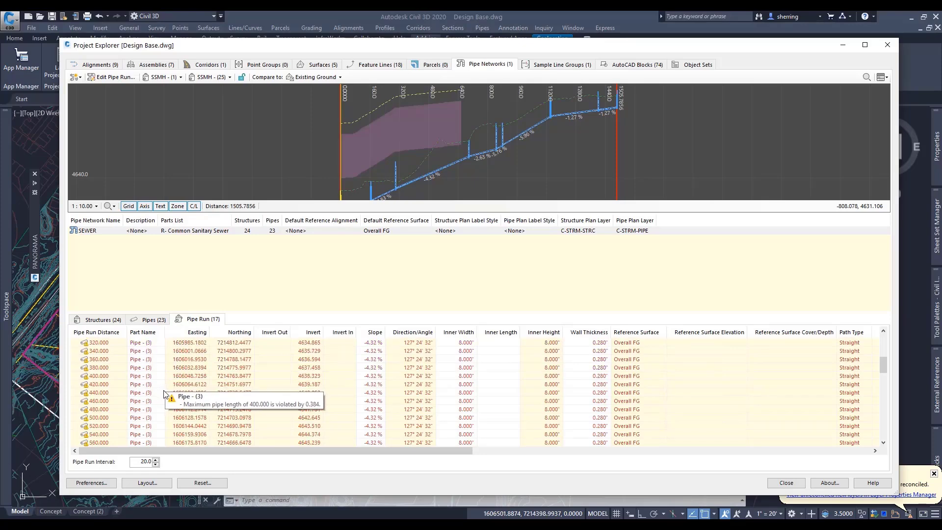
pyautogui.scroll(-16, 104, 391)
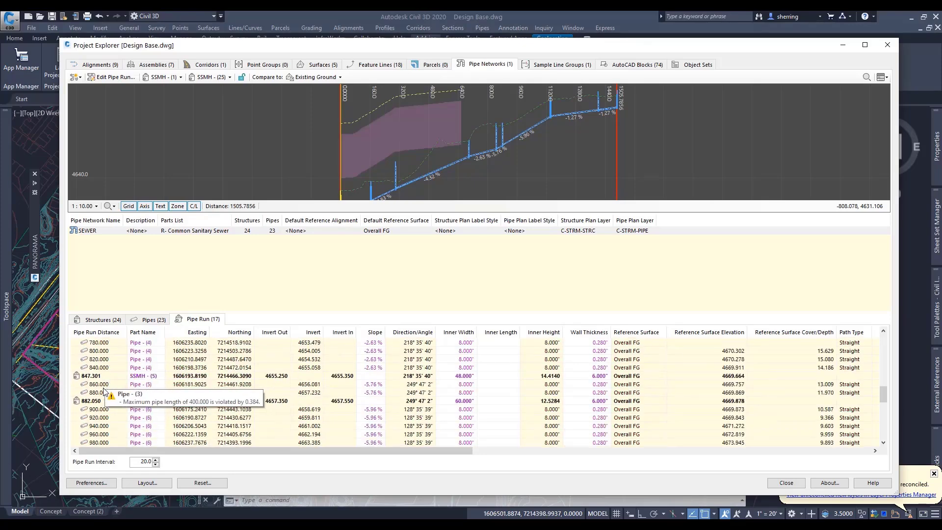
pyautogui.scroll(20, 106, 397)
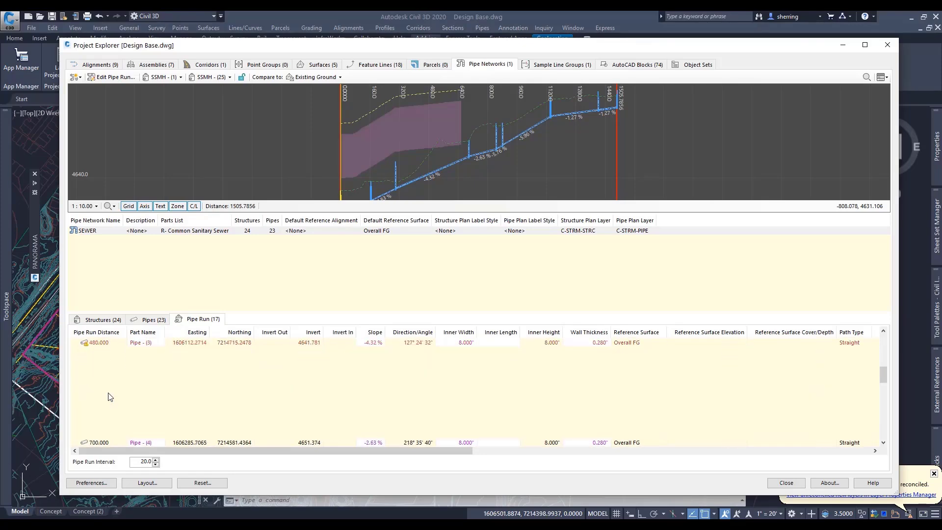
# Revisit the SEWER network's structures, pipes and pipe run lists, and view the editable easting of SSMH - (2)
pyautogui.click(109, 320)
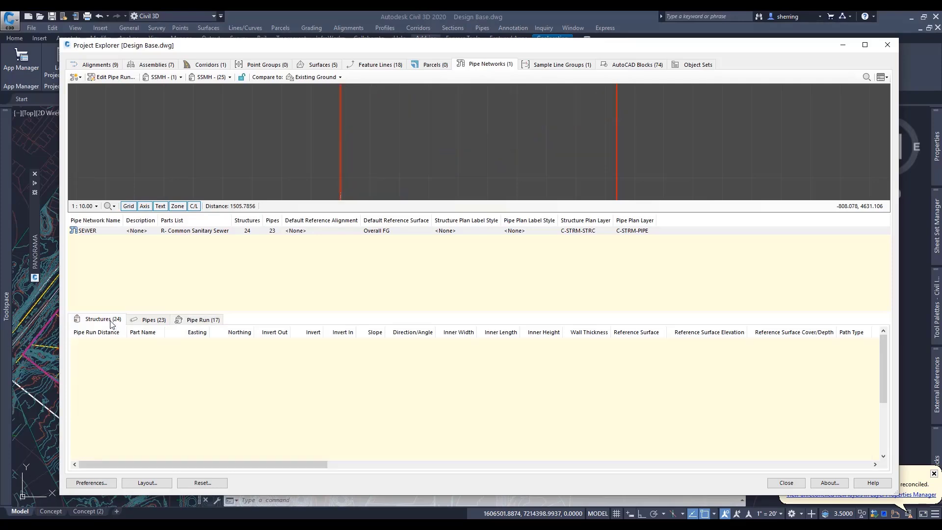
pyautogui.click(154, 320)
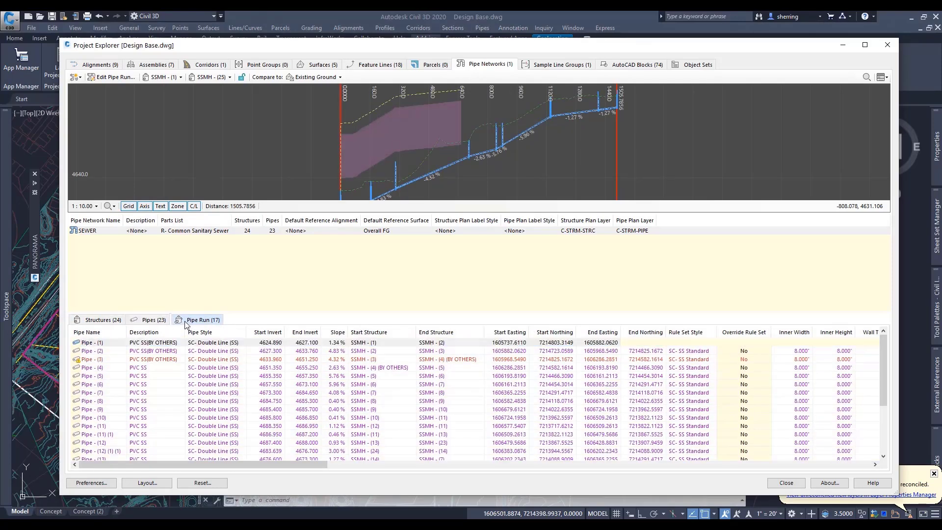
pyautogui.click(201, 320)
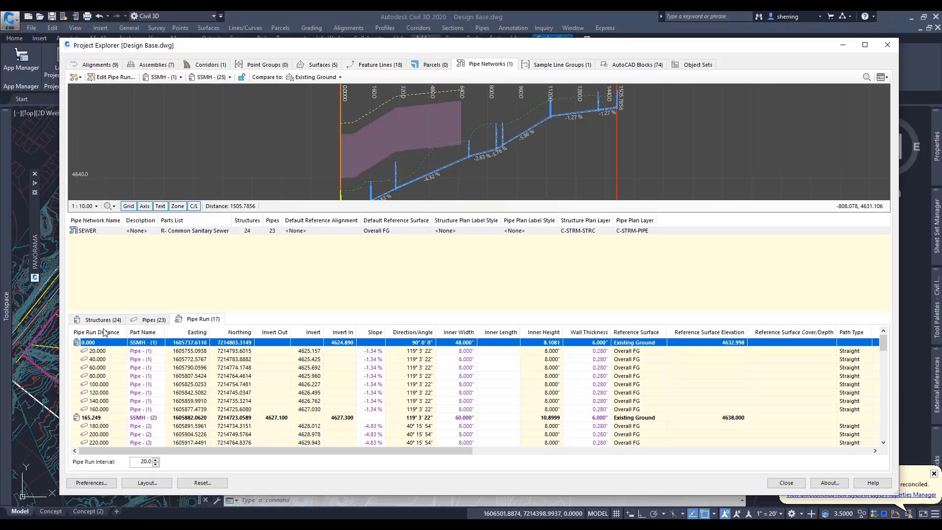
pyautogui.click(103, 319)
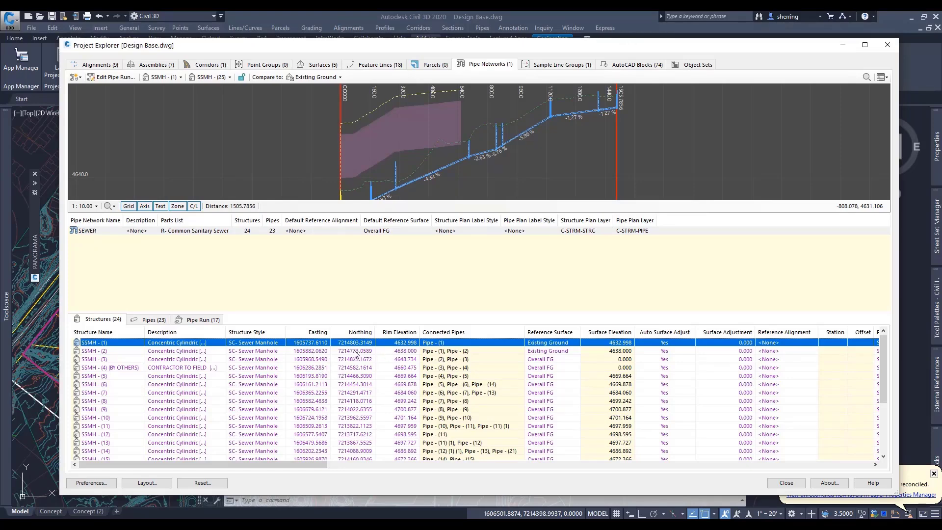
pyautogui.doubleClick(309, 351)
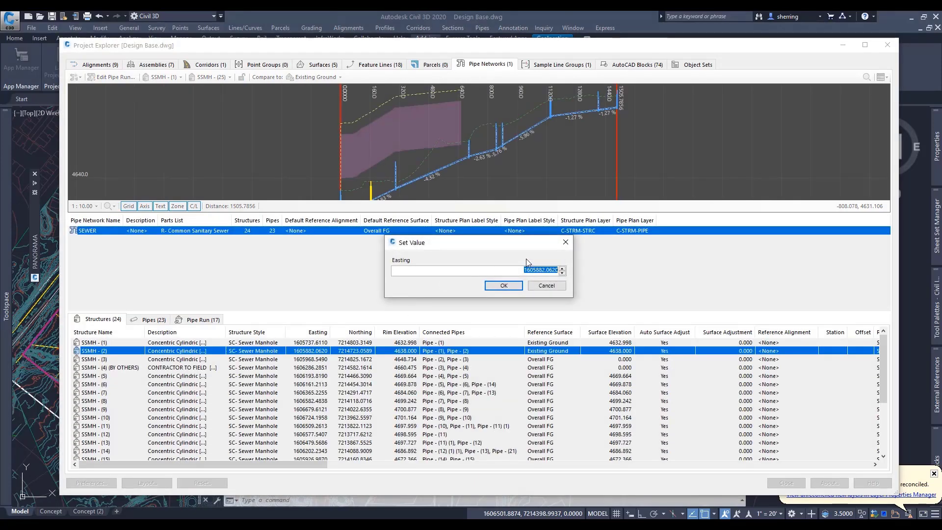
pyautogui.click(500, 287)
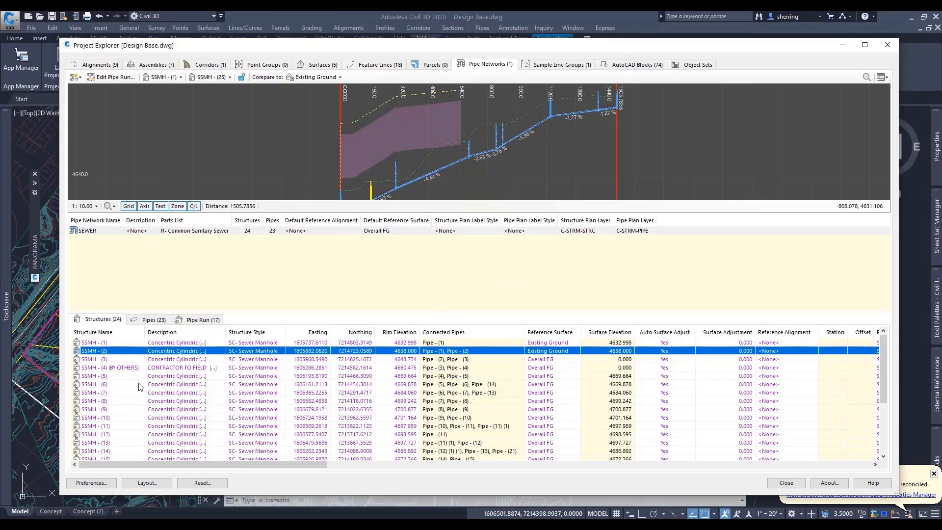
# Assign Overall FG as the reference surface for structures SSMH - (3) through SSMH - (25)
pyautogui.click(120, 360)
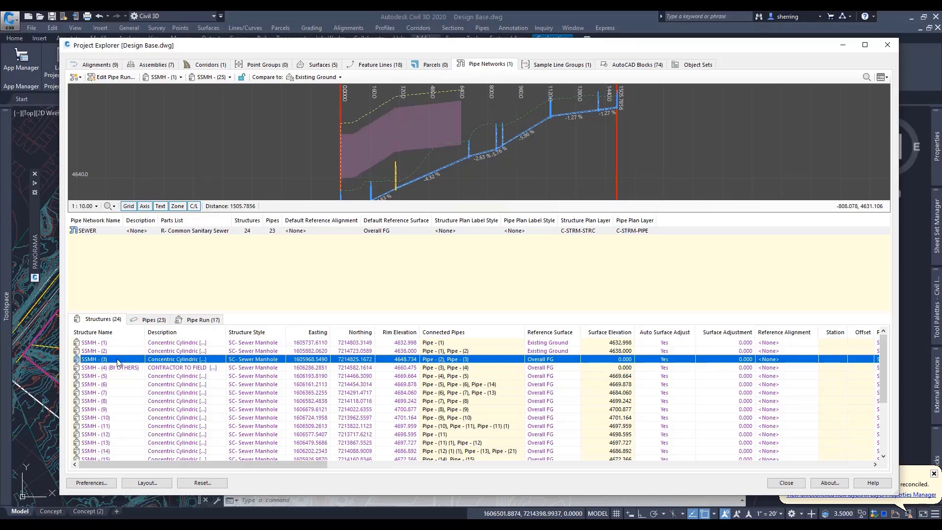
pyautogui.scroll(-4, 123, 369)
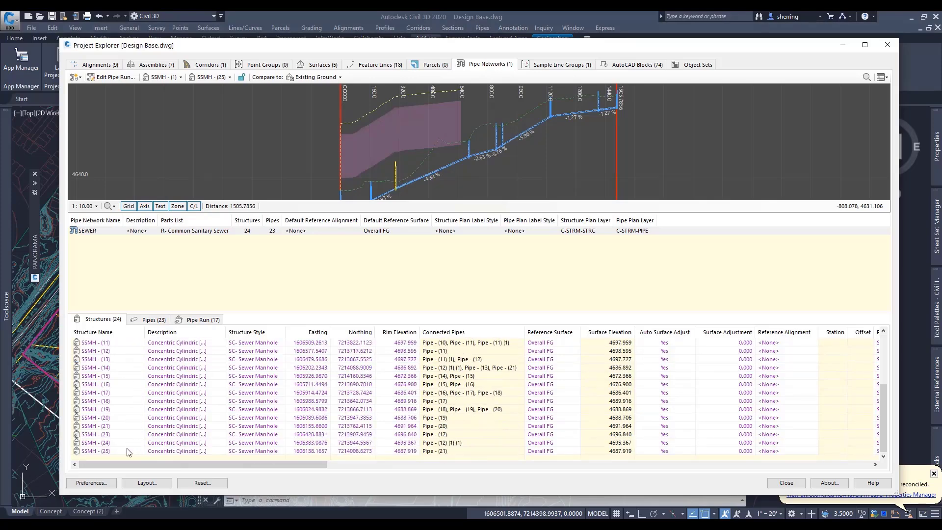
pyautogui.keyDown('shift'); pyautogui.click(125, 451); pyautogui.keyUp('shift')
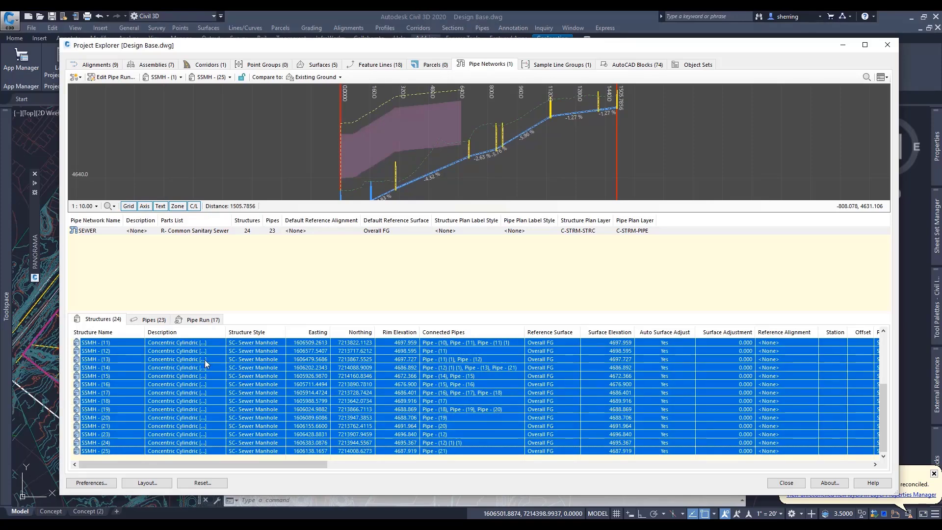
pyautogui.rightClick(218, 362)
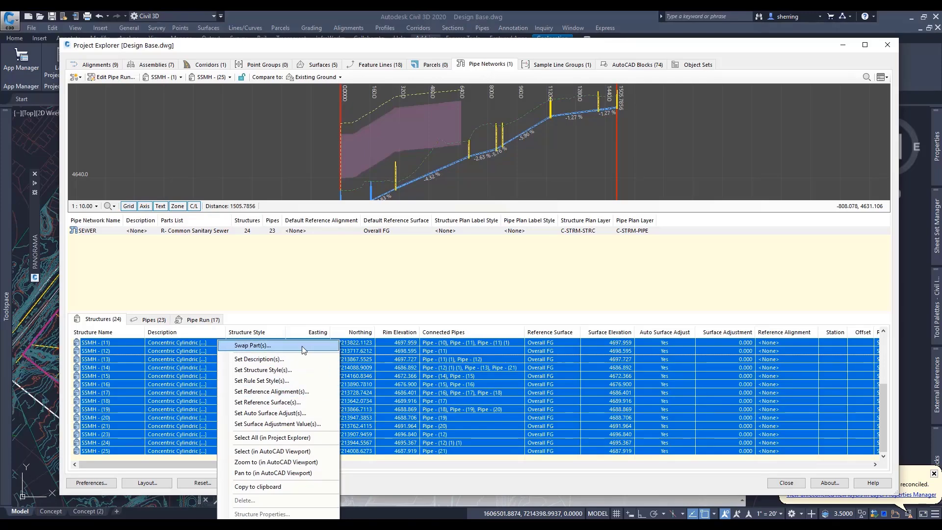
pyautogui.click(301, 403)
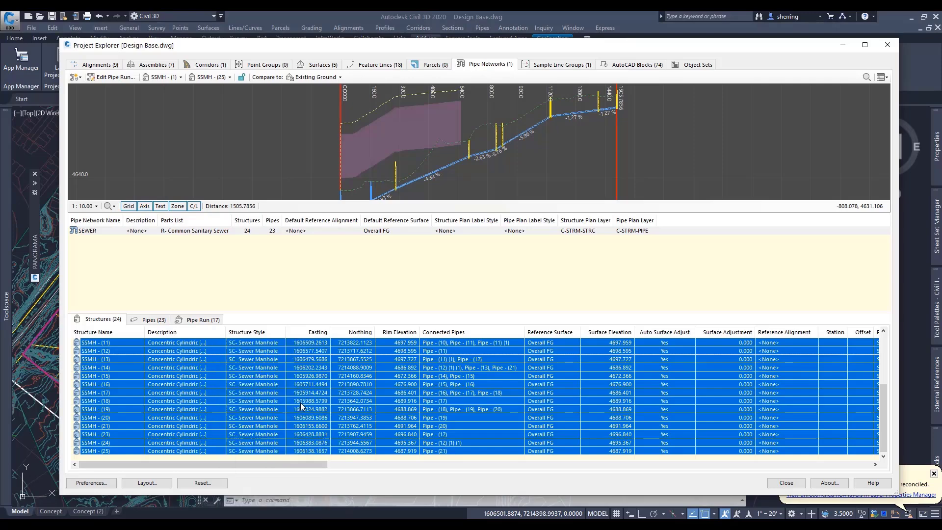
pyautogui.click(425, 272)
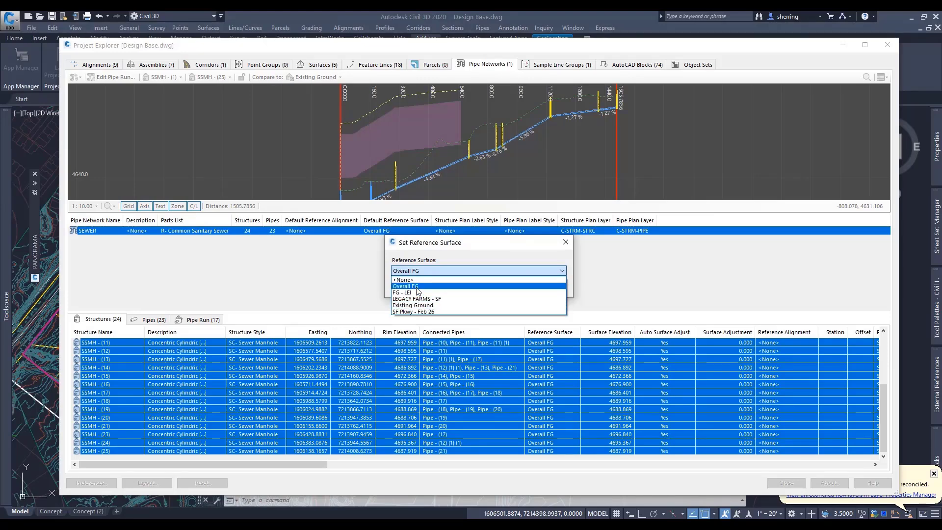
pyautogui.click(424, 286)
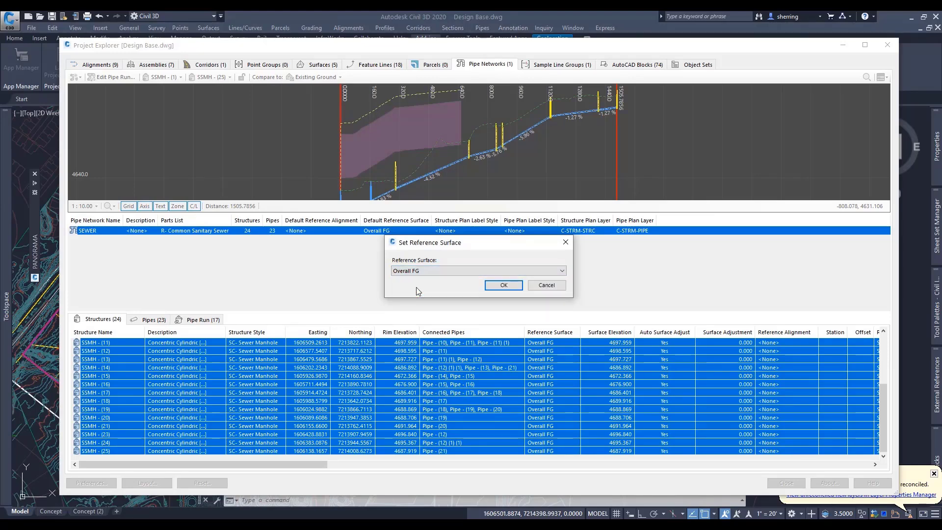
pyautogui.click(504, 285)
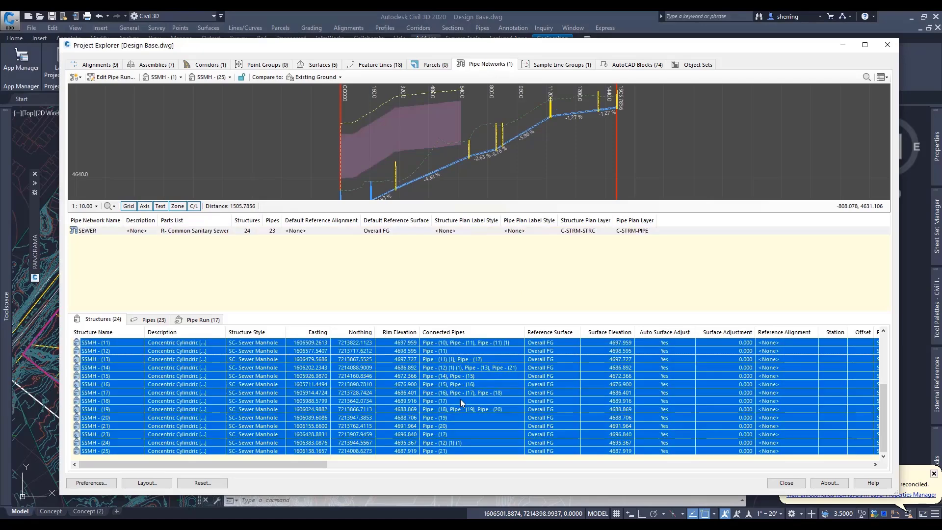
# Assign Overall FG as the reference surface for pipes Pipe - (4) through Pipe - (21)
pyautogui.click(149, 319)
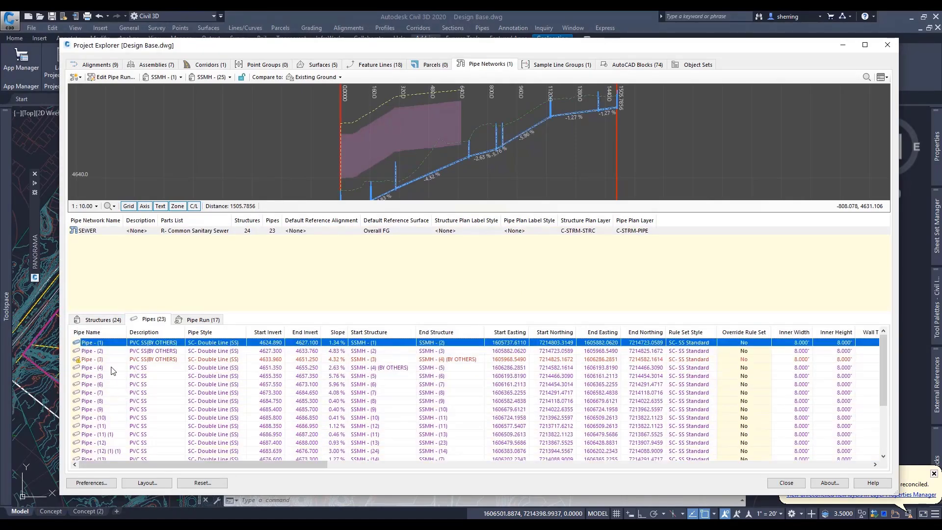
pyautogui.click(109, 368)
pyautogui.scroll(-3, 146, 411)
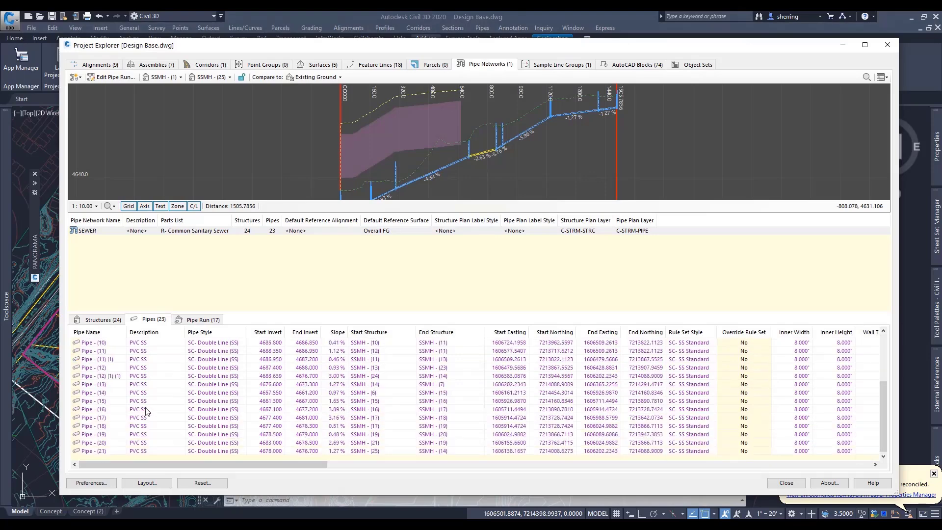
pyautogui.keyDown('shift'); pyautogui.click(116, 452); pyautogui.keyUp('shift')
pyautogui.rightClick(117, 451)
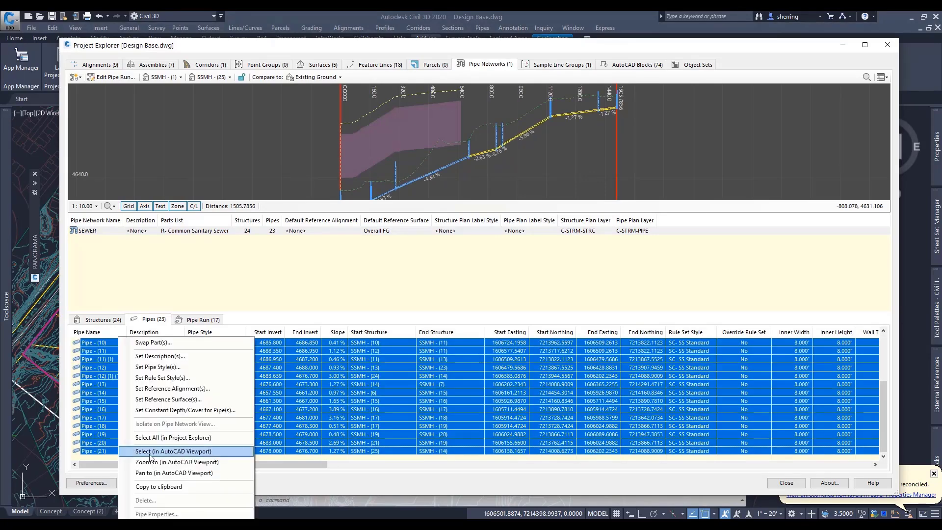
pyautogui.click(186, 399)
pyautogui.click(432, 272)
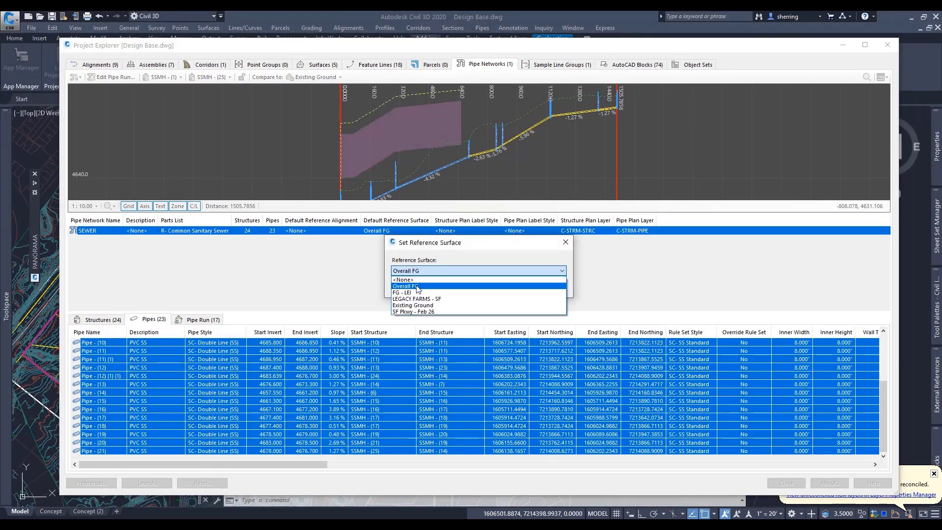
pyautogui.click(418, 290)
pyautogui.click(505, 287)
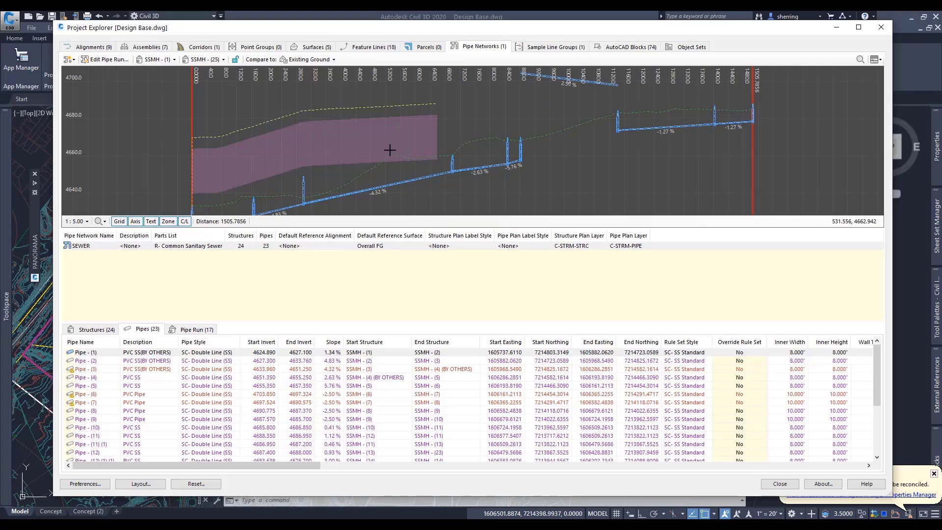
# Inspect the SEWER profile and set the pipe run to start at SSMH - (16) and end at SSMH - (6)
pyautogui.scroll(-1, 412, 134)
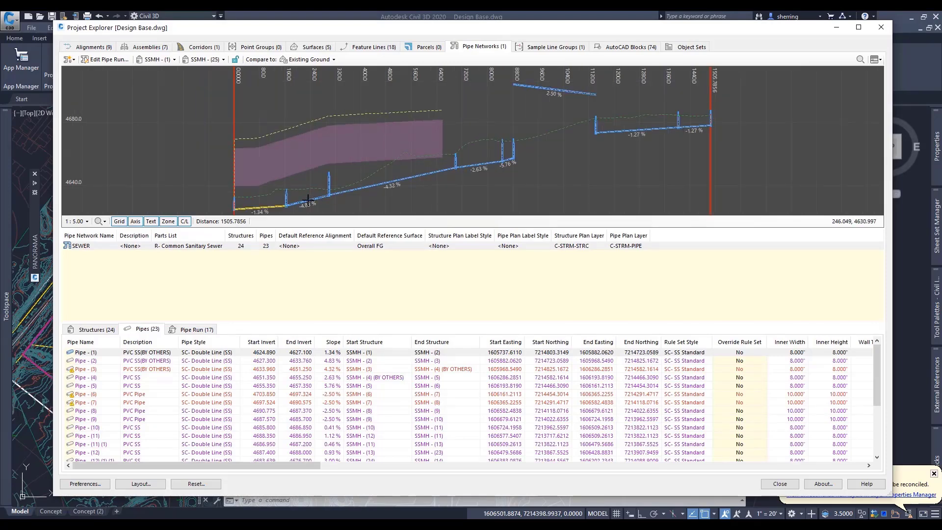
pyautogui.scroll(2, 307, 200)
pyautogui.scroll(3, 307, 198)
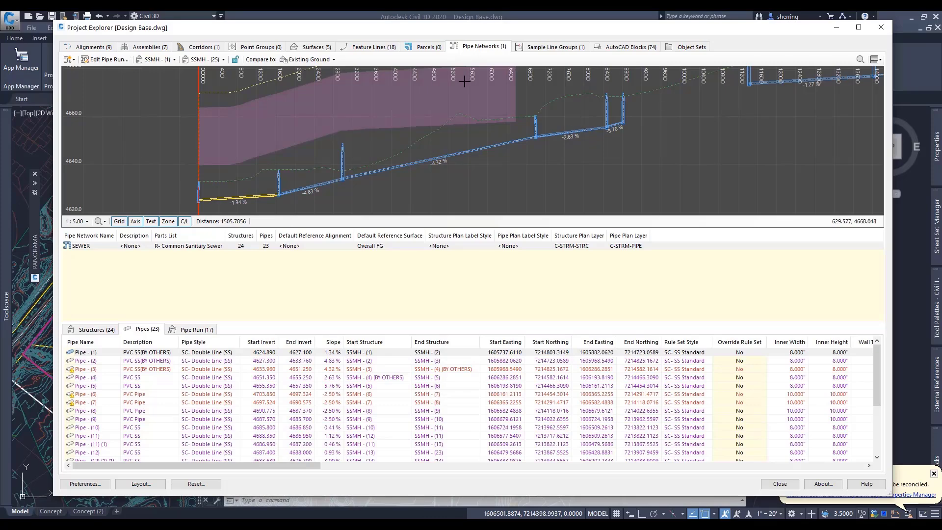
pyautogui.click(162, 61)
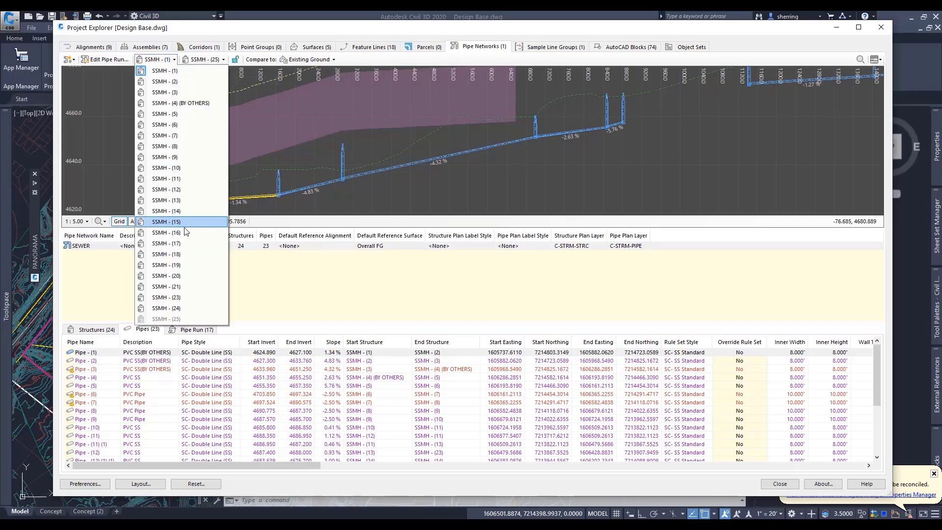
pyautogui.click(166, 232)
pyautogui.click(213, 60)
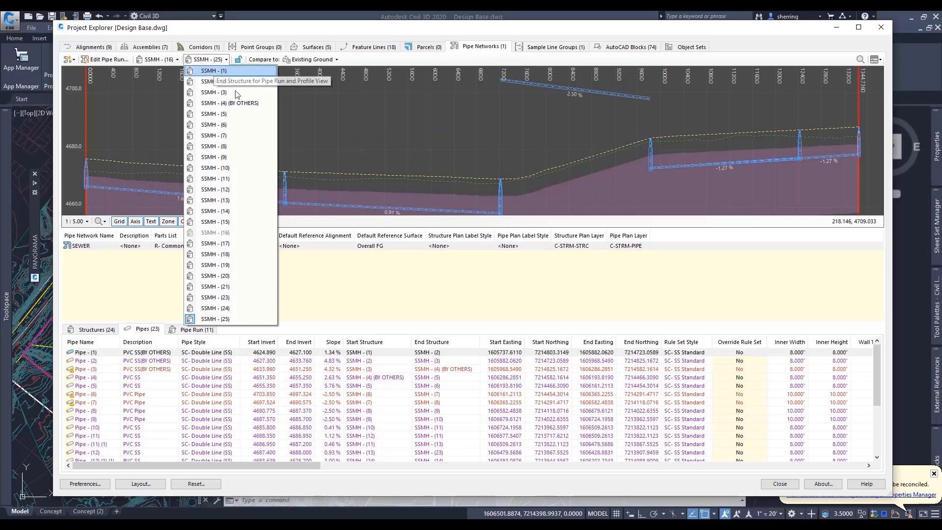
pyautogui.click(237, 124)
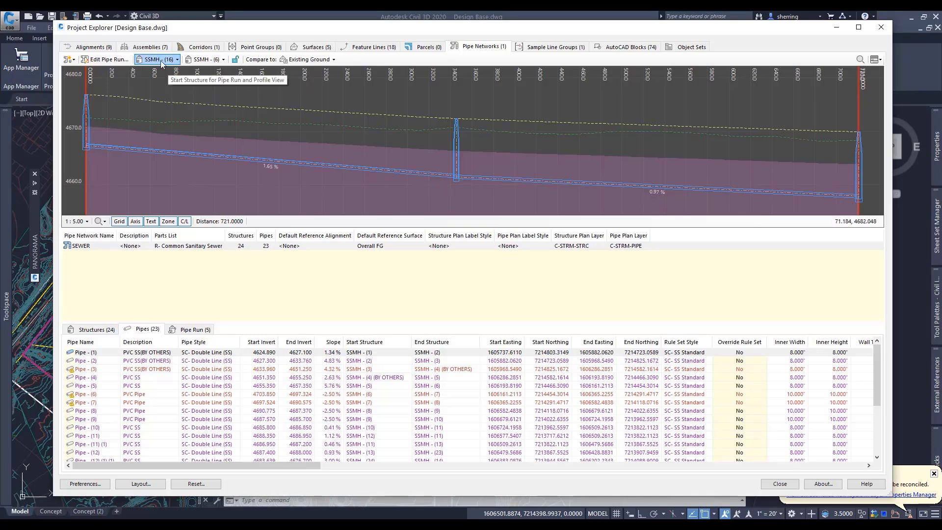
# Edit the pipe run from SSMH - (16) to SSMH - (6), holding its end elevation, clearing the structure offset and setting its slope to 1%
pyautogui.click(117, 60)
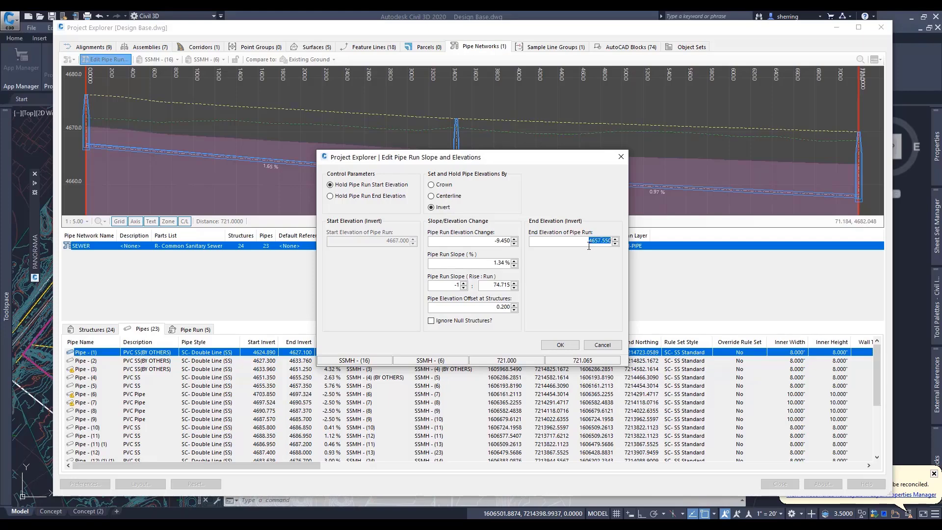
pyautogui.click(378, 196)
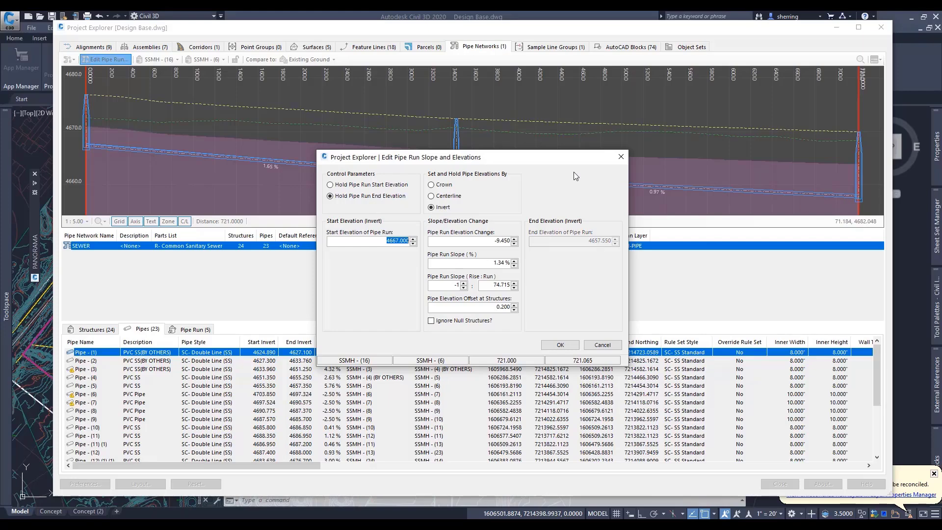
pyautogui.moveTo(522, 163); pyautogui.dragTo(542, 222)
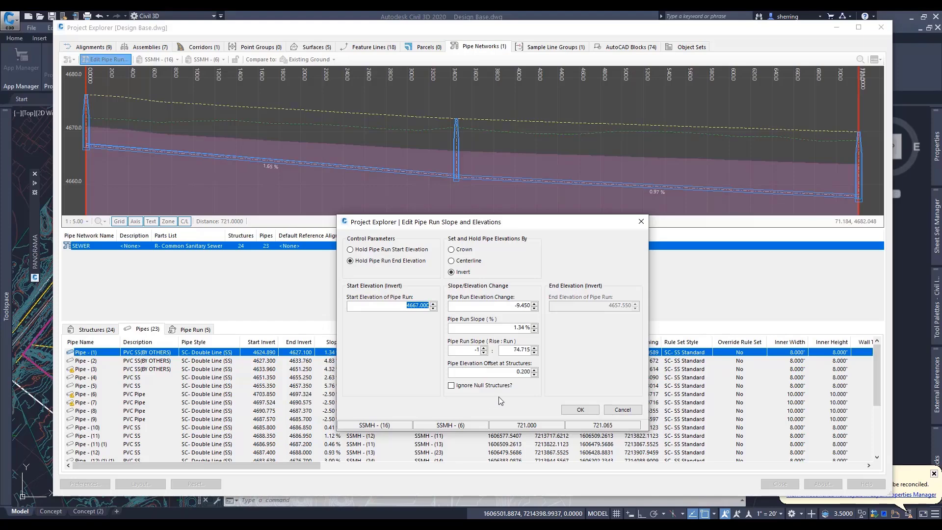
pyautogui.moveTo(510, 371); pyautogui.dragTo(600, 379)
pyautogui.press('BackSpace')
pyautogui.click(511, 329)
pyautogui.write('1')
pyautogui.click(475, 374)
pyautogui.click(578, 410)
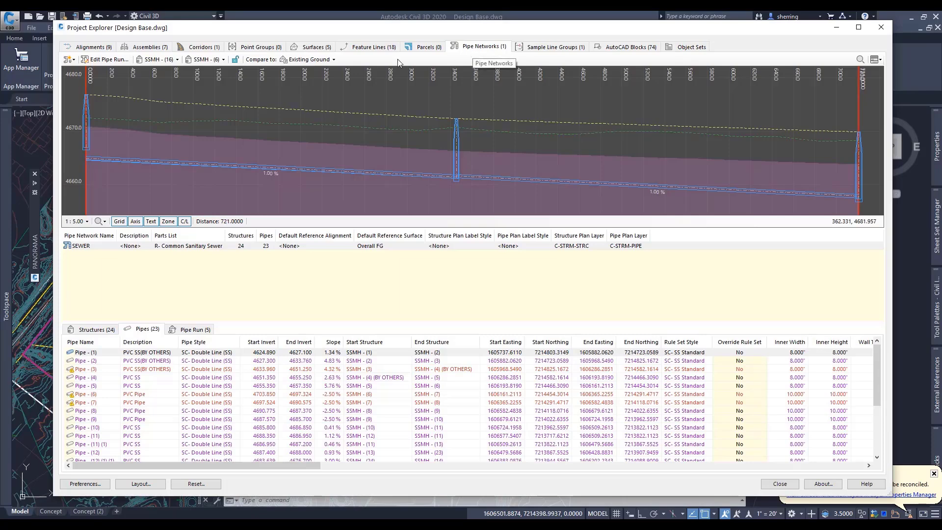
# Look over the structures and pipes lists, and review the regraded pipe run's data along its length
pyautogui.click(102, 329)
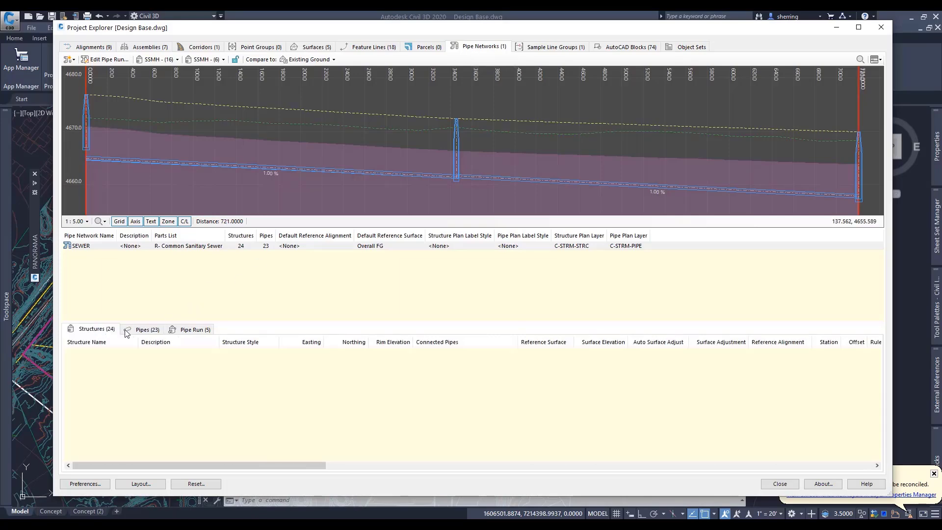
pyautogui.click(145, 329)
pyautogui.click(175, 332)
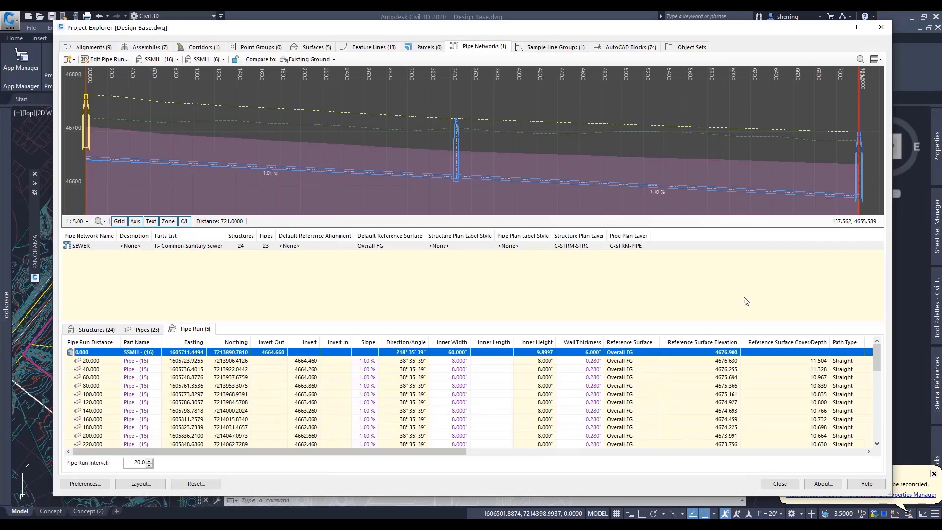
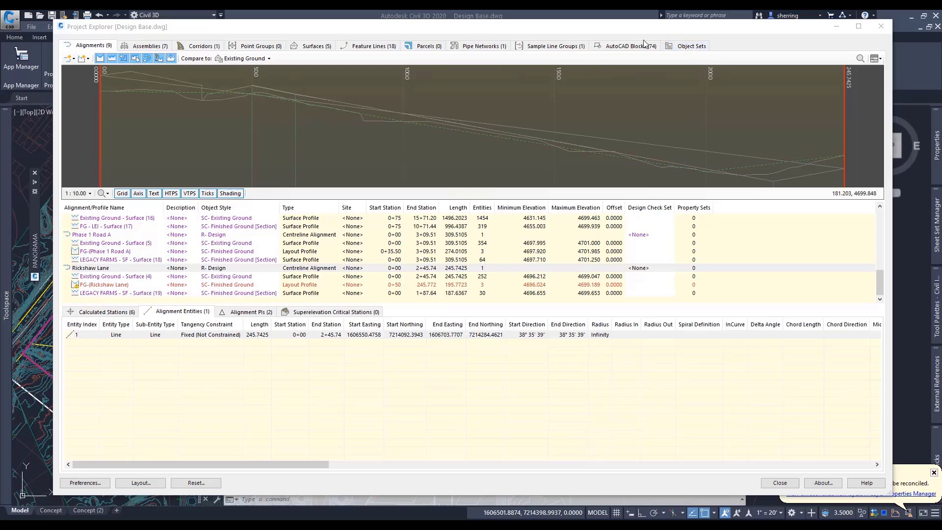
# Start creating a new object set and set its action to Report to DOCX File (*.docx)
pyautogui.click(678, 46)
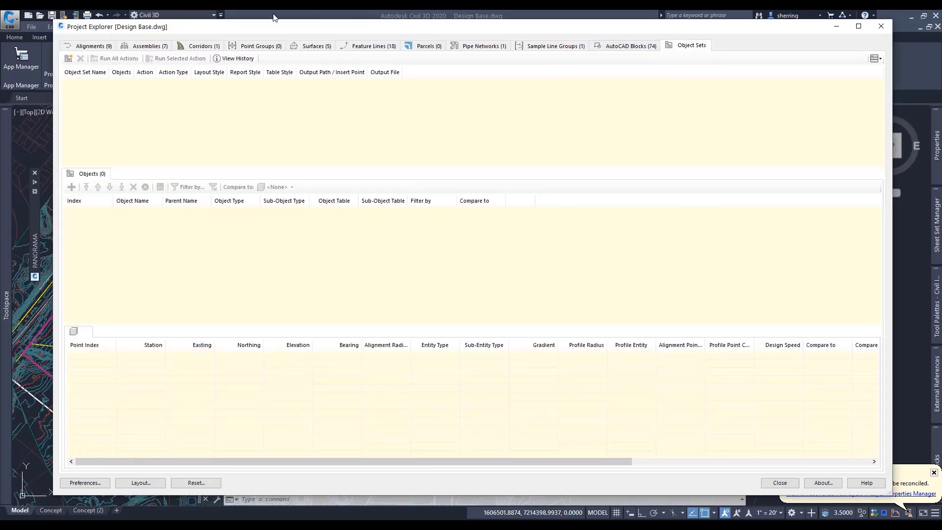
pyautogui.click(68, 58)
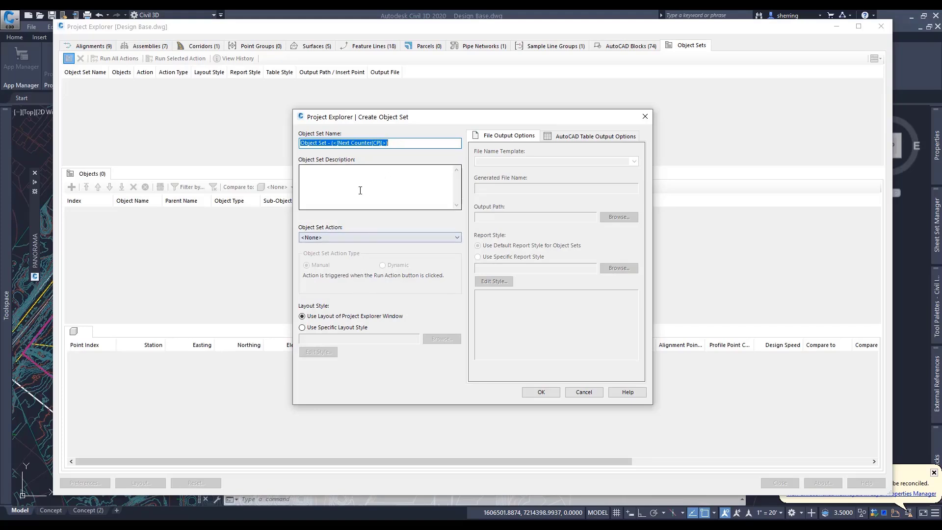
pyautogui.click(356, 238)
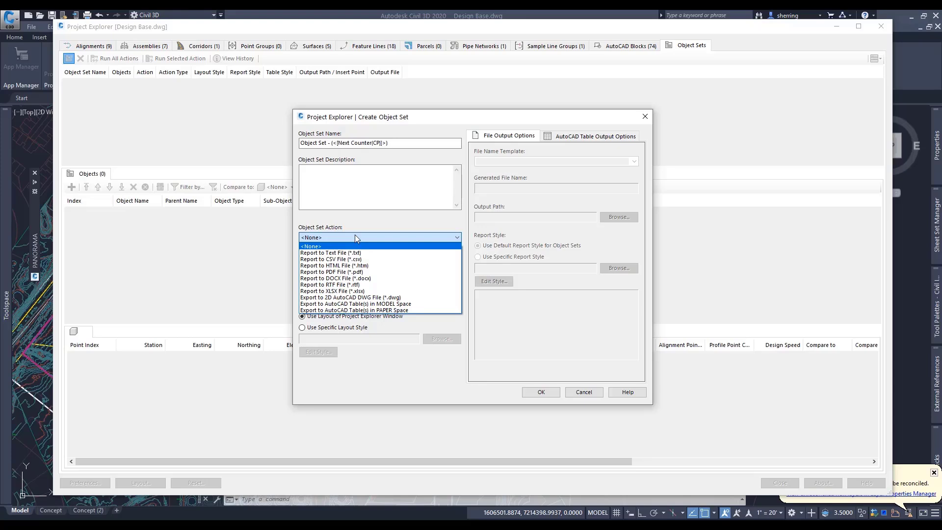
pyautogui.click(348, 278)
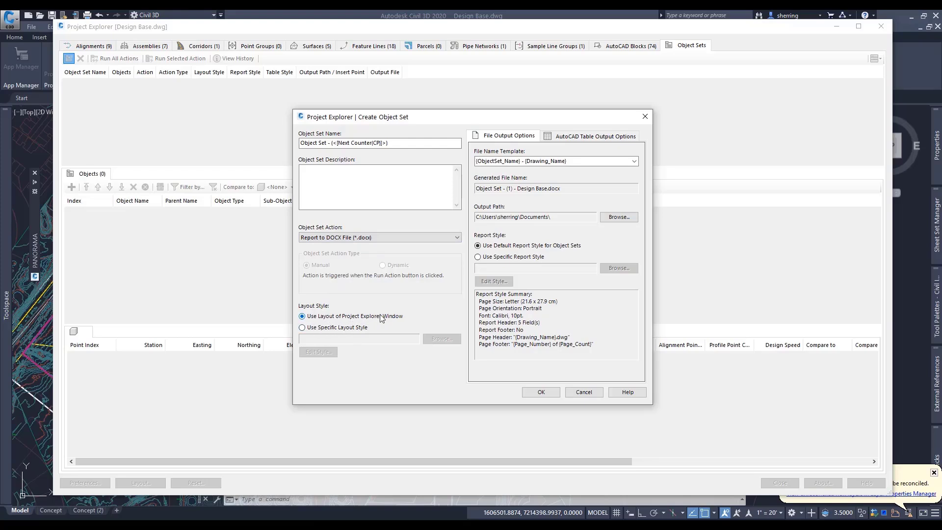
# Use a specific layout style and exclude the Object Style, Type, Site, Minimum Elevation and Maximum Elevation columns from the alignments/profiles layout
pyautogui.click(328, 329)
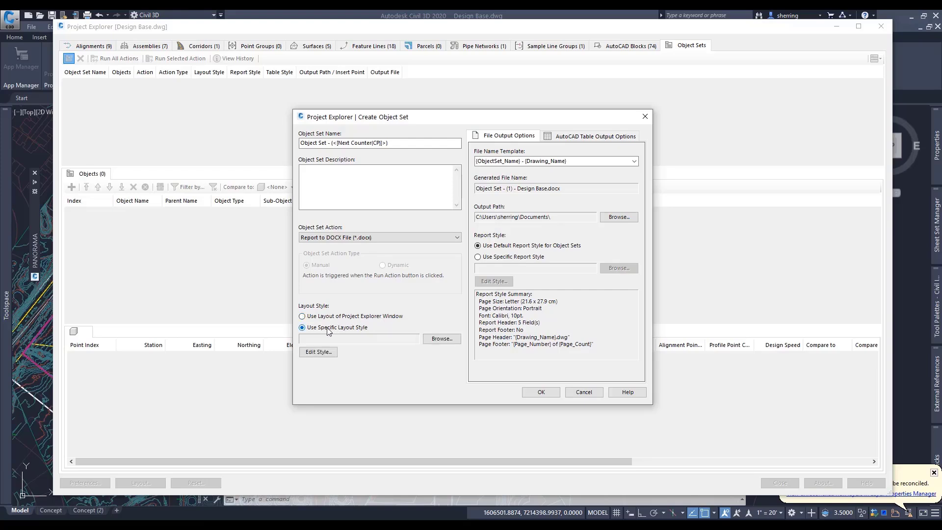
pyautogui.click(319, 352)
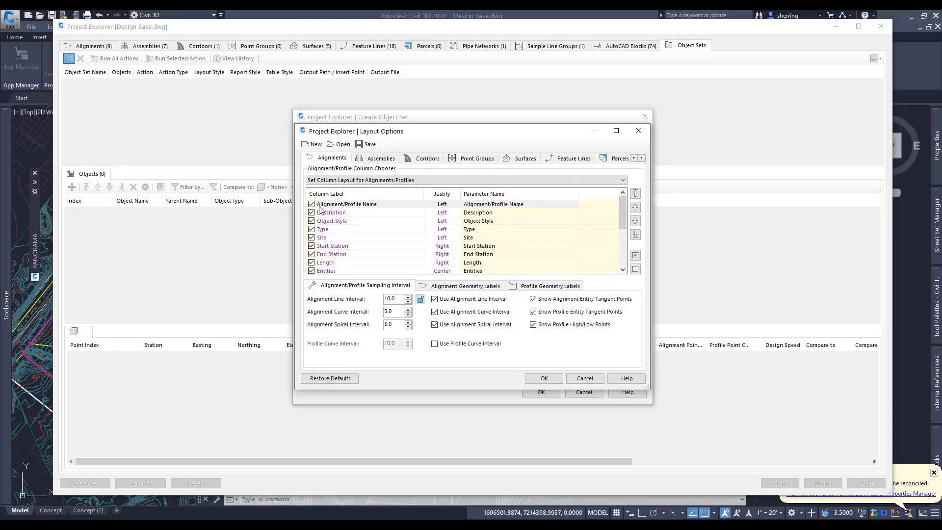
pyautogui.click(312, 221)
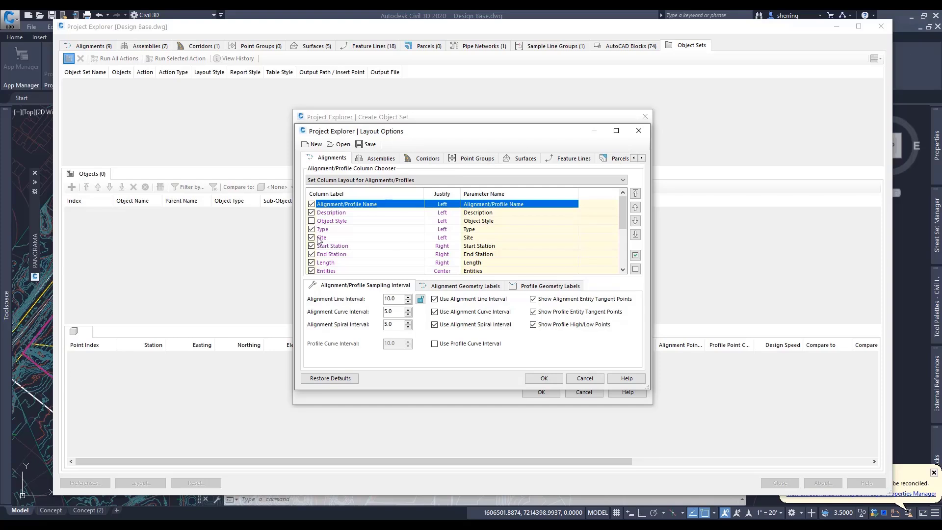
pyautogui.click(311, 229)
pyautogui.click(312, 238)
pyautogui.scroll(-1, 350, 246)
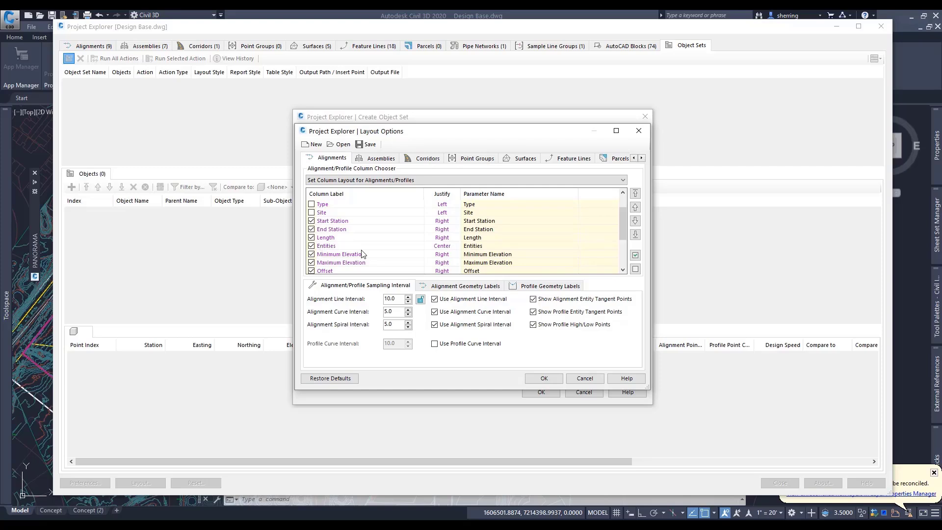
pyautogui.scroll(-1, 363, 254)
pyautogui.click(312, 237)
pyautogui.click(312, 229)
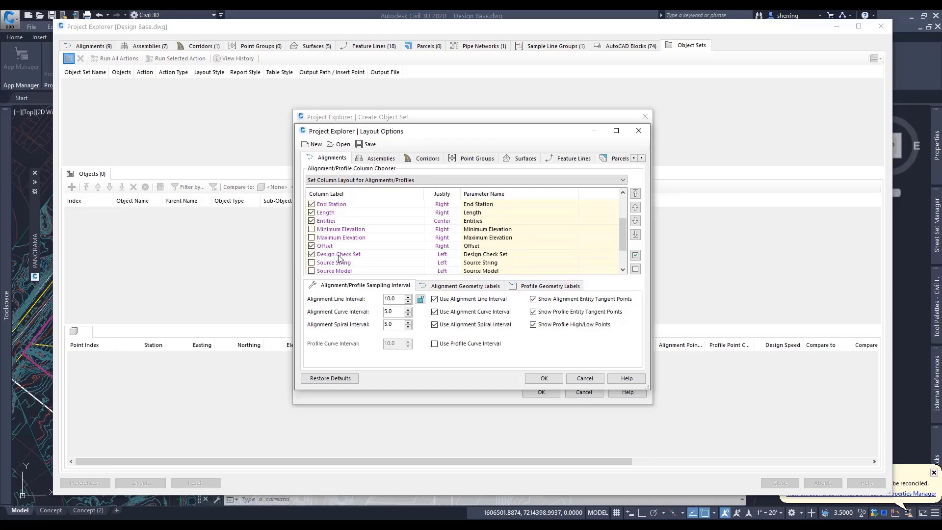
# Look through the column layouts available for alignments, the assembly columns and the other object types in the layout options
pyautogui.click(351, 181)
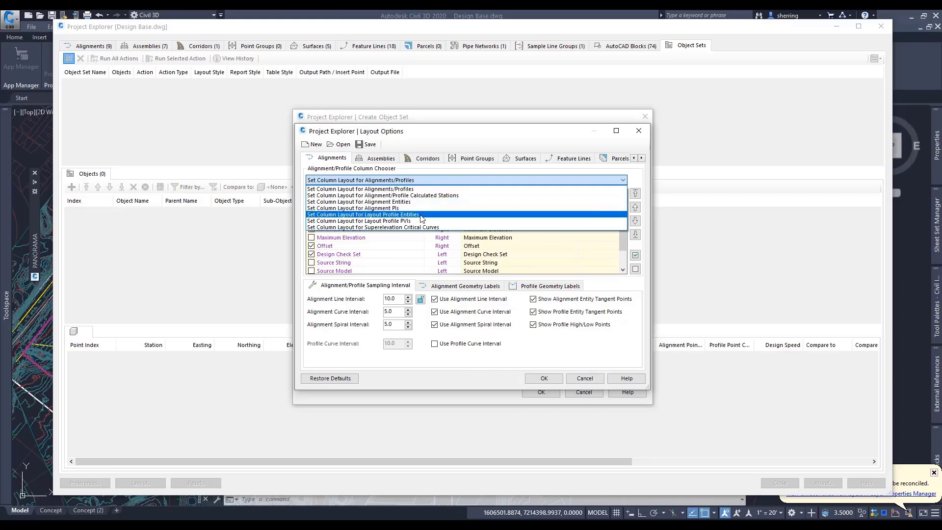
pyautogui.click(332, 162)
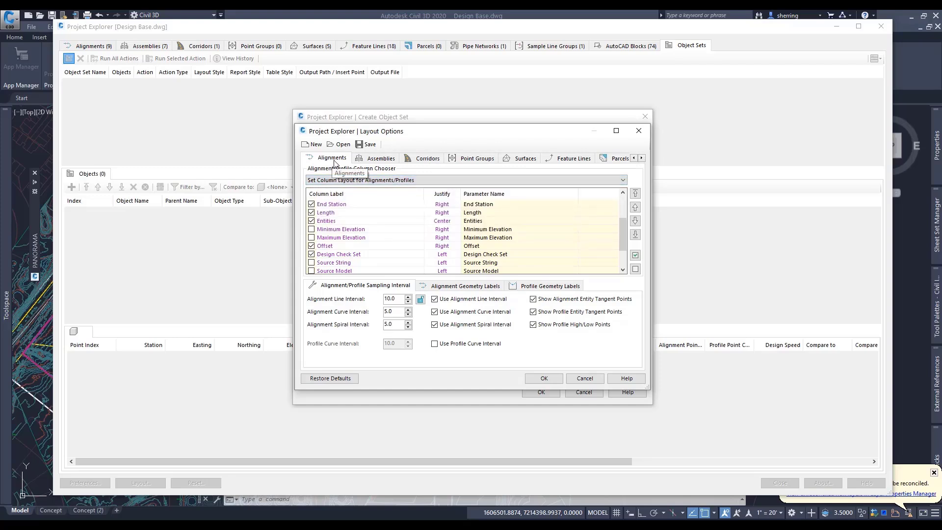
pyautogui.click(381, 158)
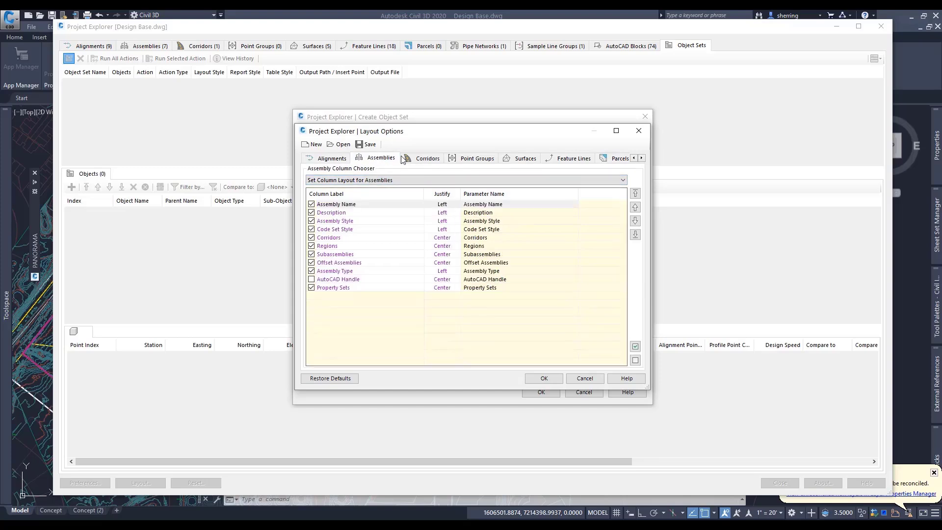
pyautogui.click(641, 158)
pyautogui.click(641, 158)
pyautogui.click(641, 158)
pyautogui.click(641, 158)
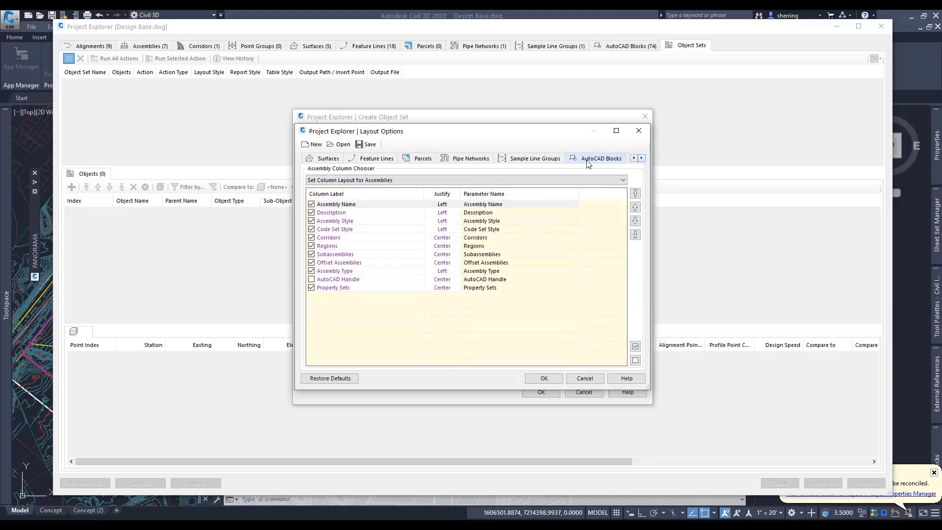
# In the pipe network structures layout, exclude Description, Structure Style, Reference Surface, Auto Surface Adjust, Surface Adjustment, Station and Offset
pyautogui.click(469, 158)
pyautogui.click(361, 181)
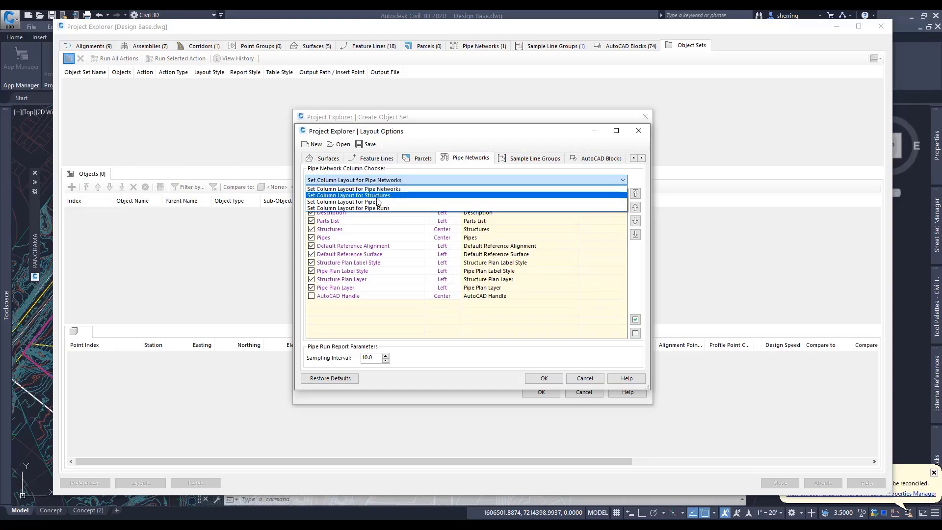
pyautogui.click(378, 196)
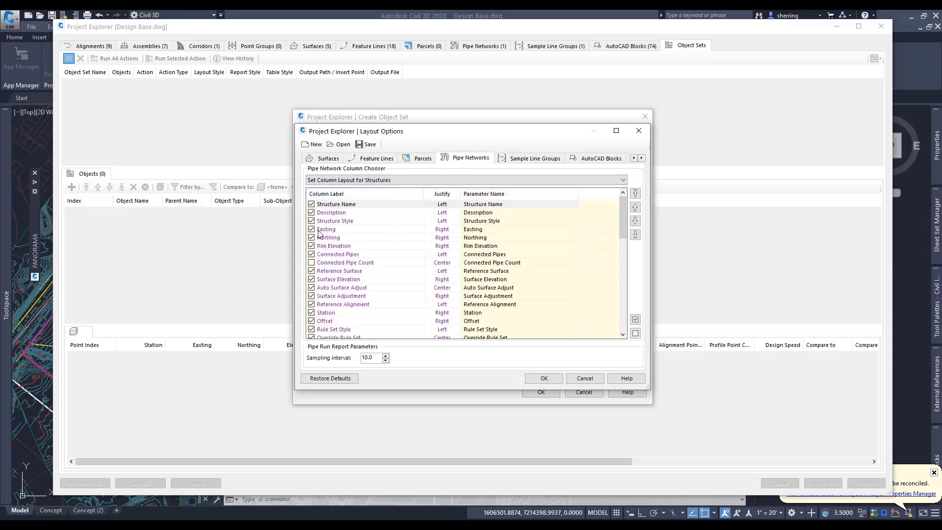
pyautogui.click(311, 212)
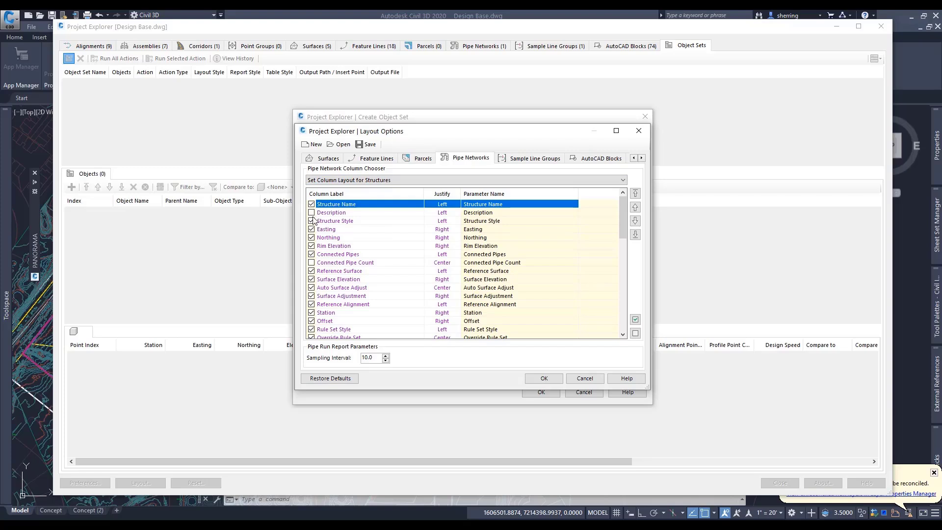
pyautogui.click(311, 221)
pyautogui.click(311, 279)
pyautogui.click(311, 271)
pyautogui.click(311, 287)
pyautogui.click(311, 296)
pyautogui.click(311, 312)
pyautogui.click(311, 321)
# Exclude the structure columns Barrel Height, Slab Thickness, Part Type, Part Subtype, Part Description, Part Size Name, Shape and Rule Violations
pyautogui.scroll(-2, 346, 305)
pyautogui.scroll(-8, 347, 304)
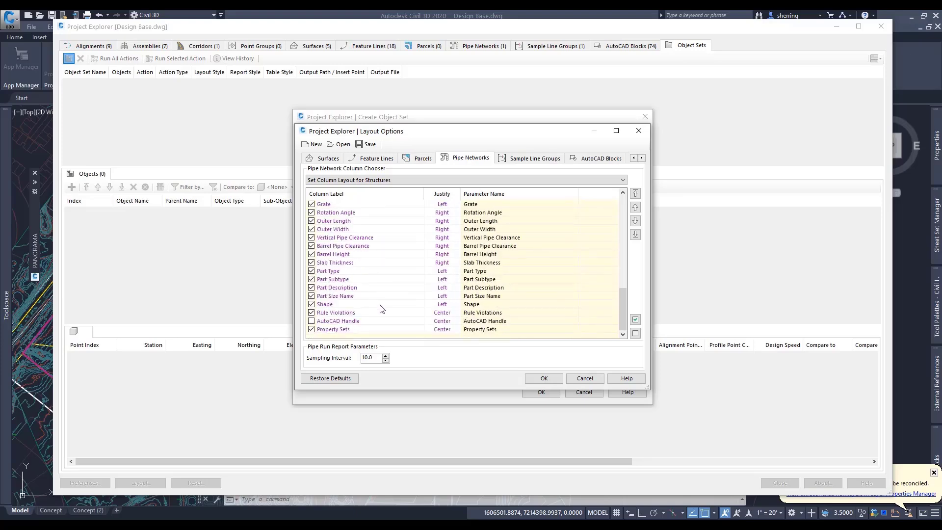
pyautogui.click(311, 312)
pyautogui.click(311, 304)
pyautogui.click(311, 296)
pyautogui.click(311, 287)
pyautogui.click(311, 279)
pyautogui.click(311, 271)
pyautogui.click(310, 262)
pyautogui.click(311, 254)
# Check the feature line columns and save the edited layout style as Design Base.xmpt in the Documents folder
pyautogui.scroll(10, 395, 260)
pyautogui.click(363, 204)
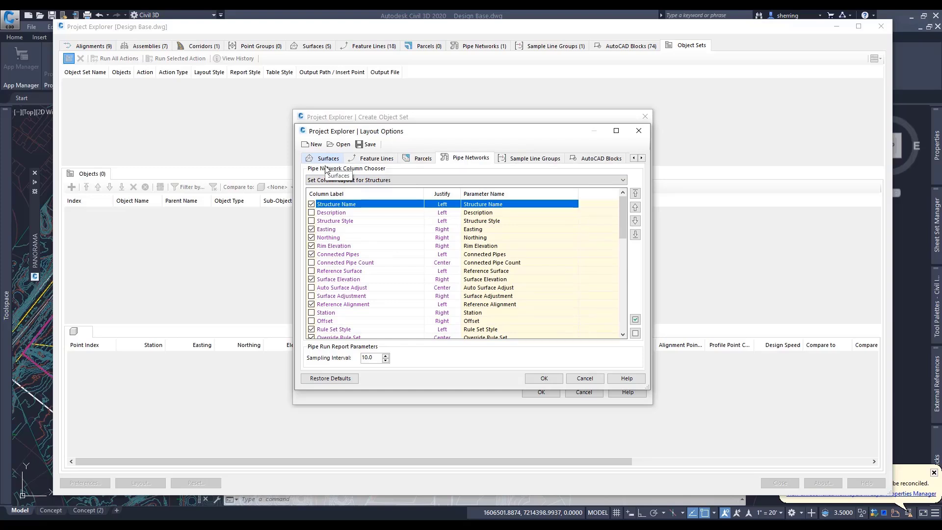
pyautogui.click(345, 181)
pyautogui.click(348, 180)
pyautogui.click(374, 158)
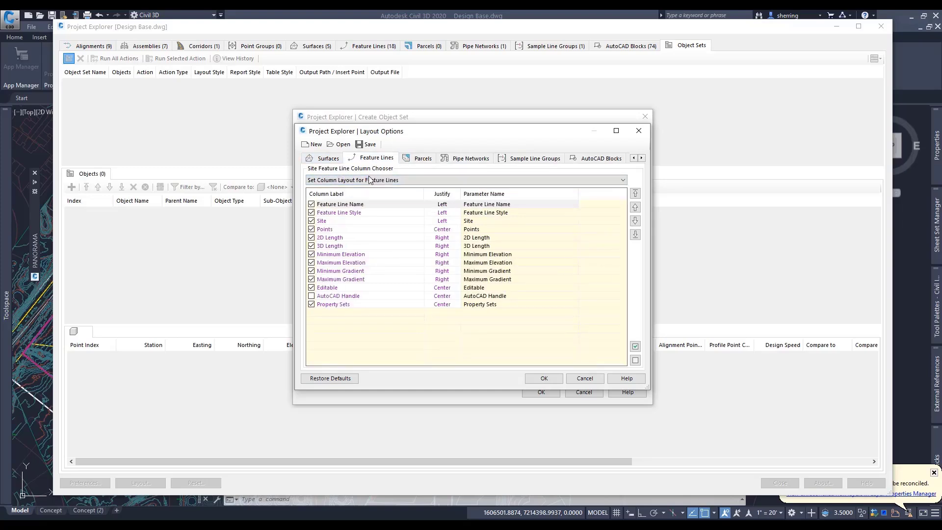
pyautogui.click(466, 160)
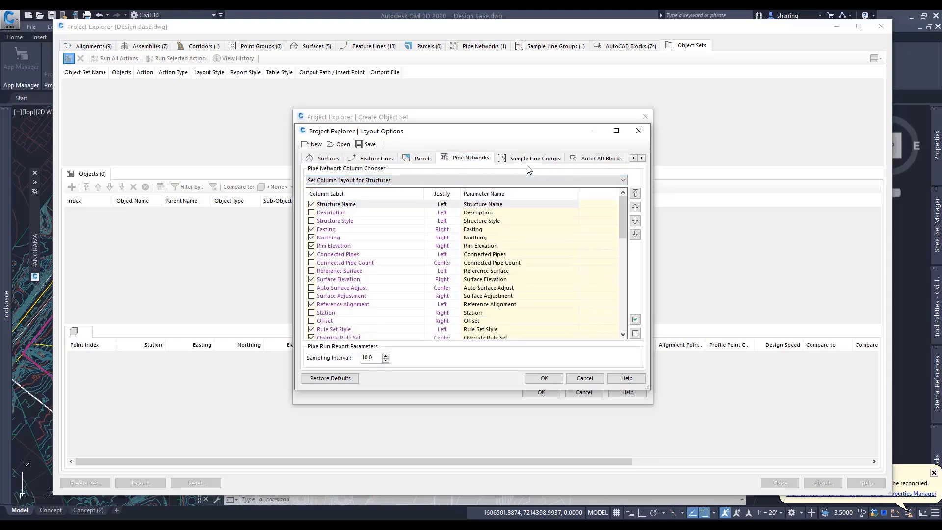
pyautogui.click(543, 379)
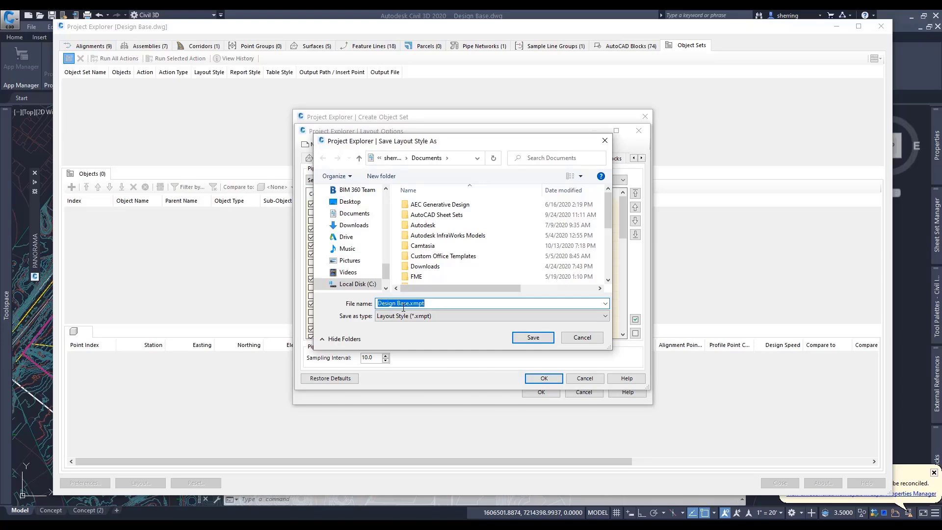
pyautogui.click(519, 337)
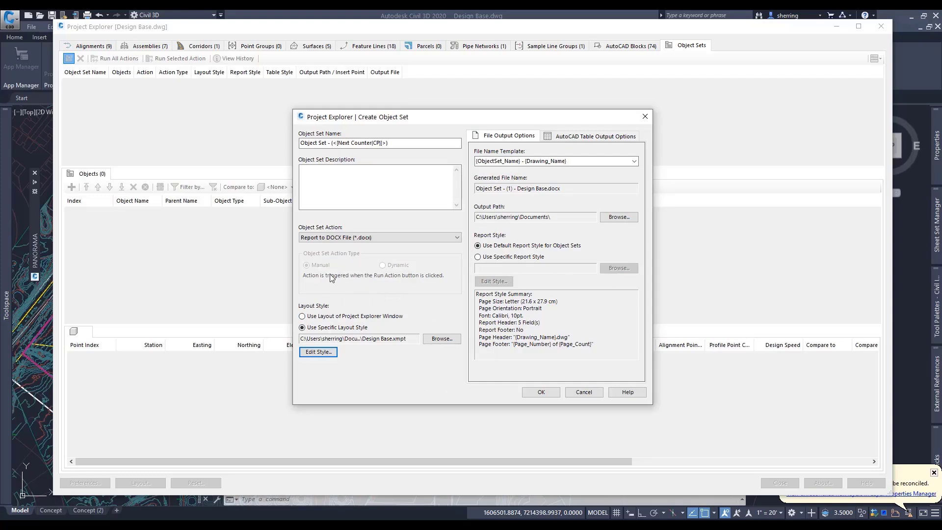
# Use a specific report style for the object set and set its page size to A4 (21.0 x 29.7 cm)
pyautogui.click(498, 258)
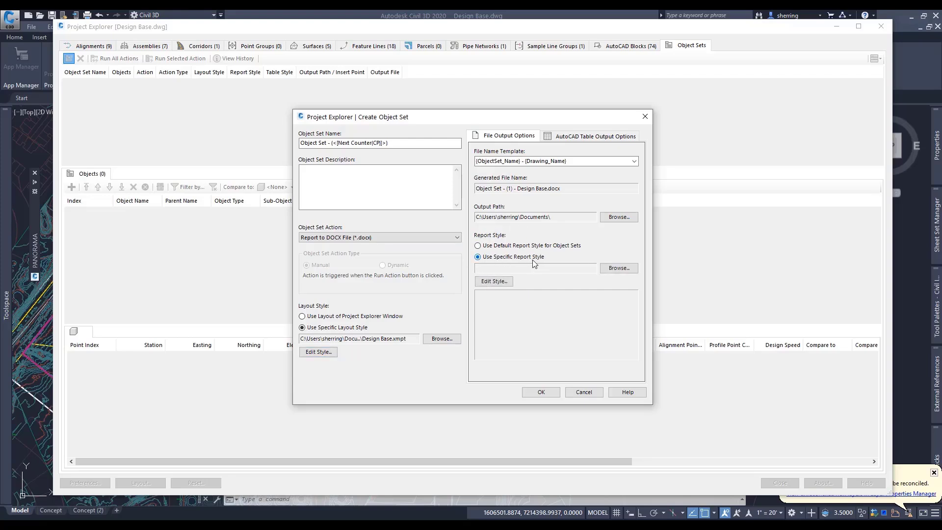
pyautogui.click(493, 281)
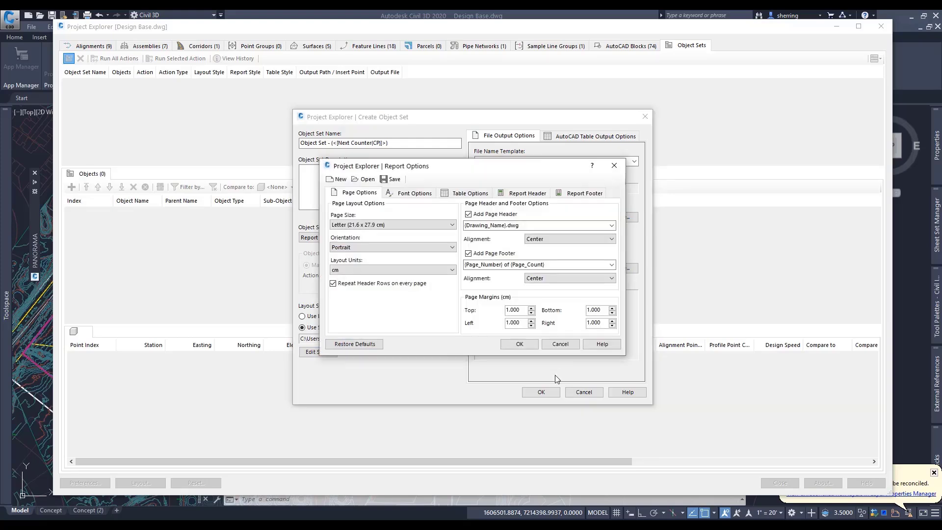
pyautogui.click(367, 225)
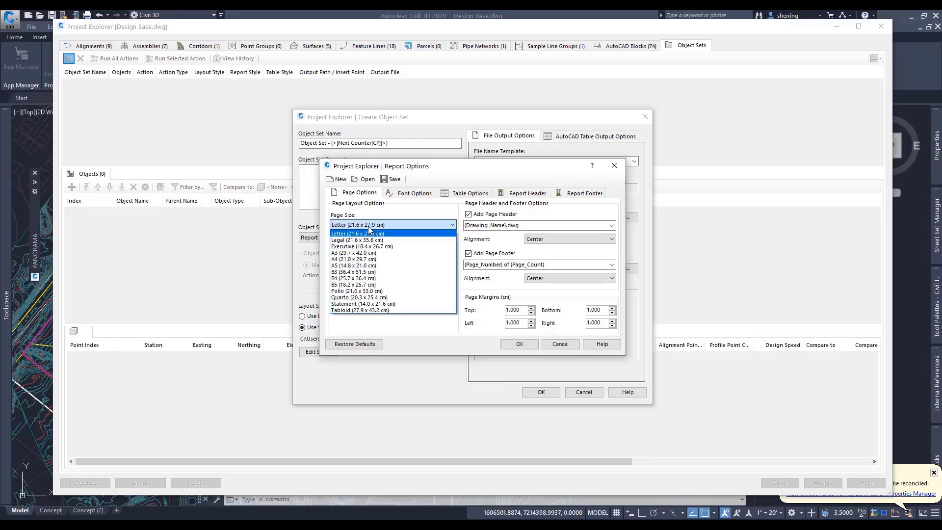
pyautogui.click(370, 258)
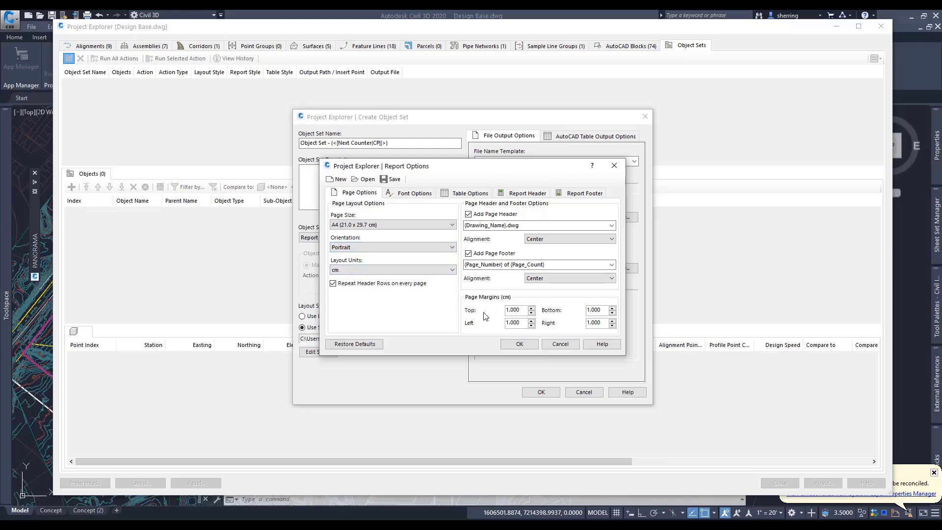
# Set the report style's preferred font to RomanT with a size of 12 pt
pyautogui.click(414, 193)
pyautogui.click(393, 224)
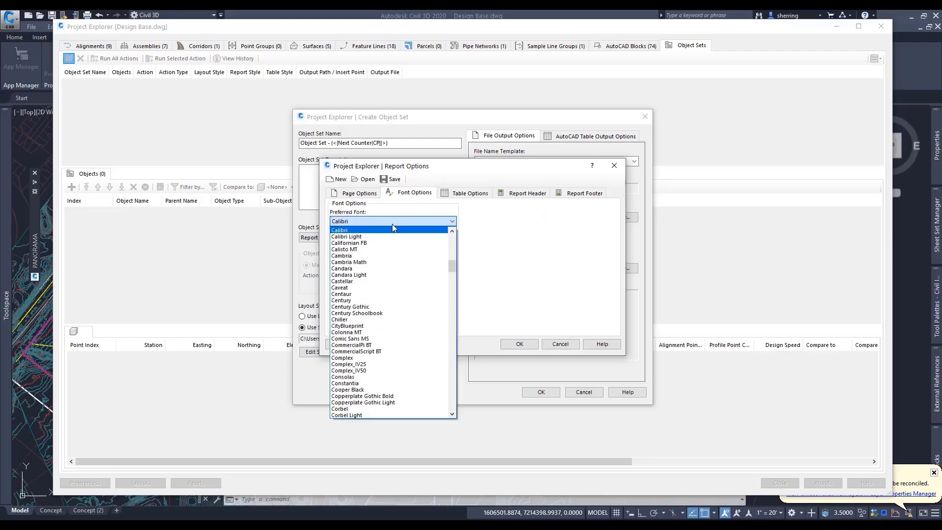
pyautogui.scroll(4, 393, 245)
pyautogui.moveTo(452, 263); pyautogui.dragTo(450, 372)
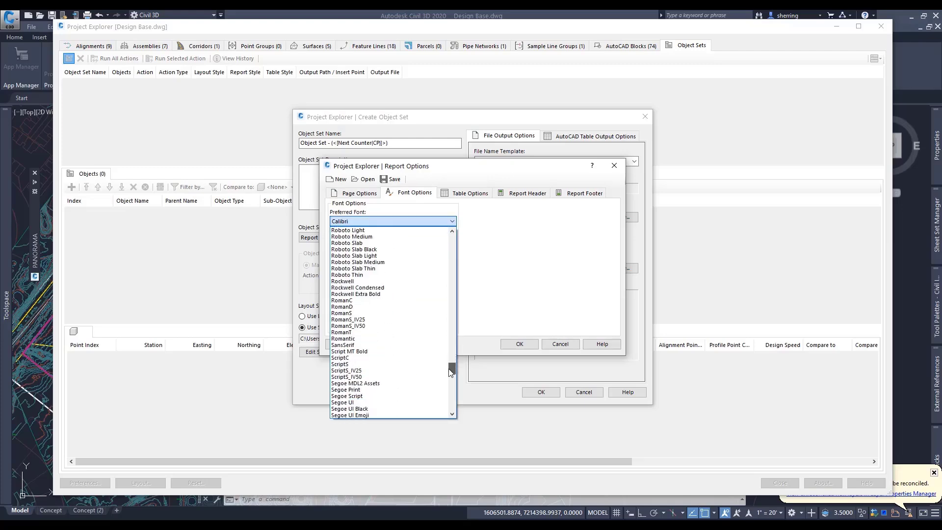
pyautogui.click(342, 332)
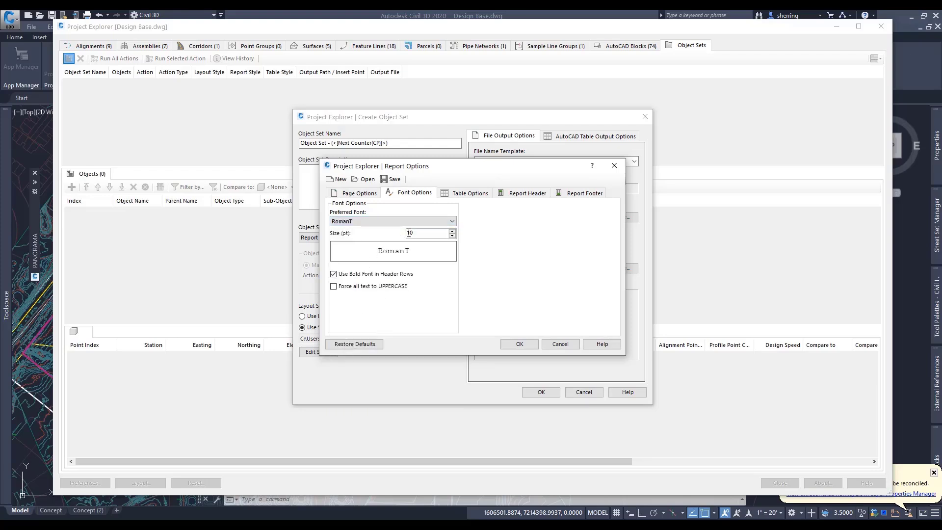
pyautogui.write('1')
# Review the report style's table, report header, report footer and page options
pyautogui.click(459, 193)
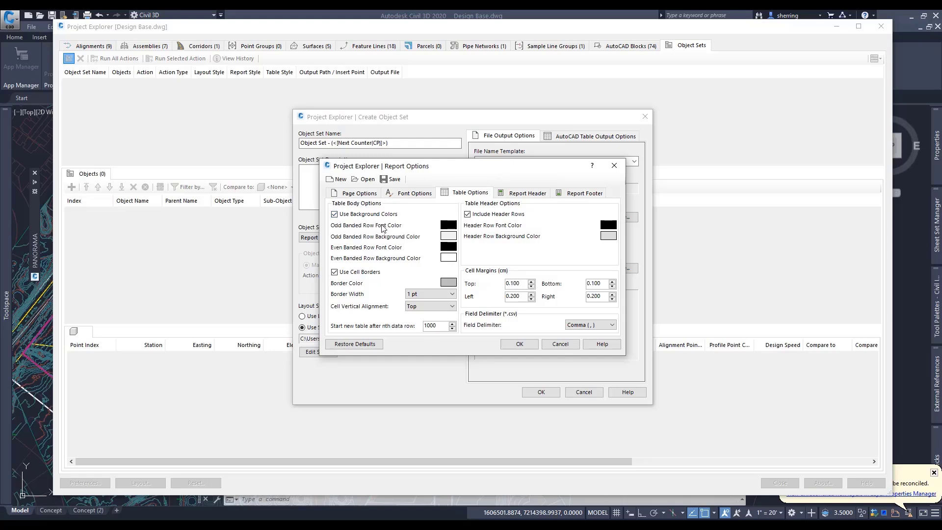
pyautogui.click(512, 198)
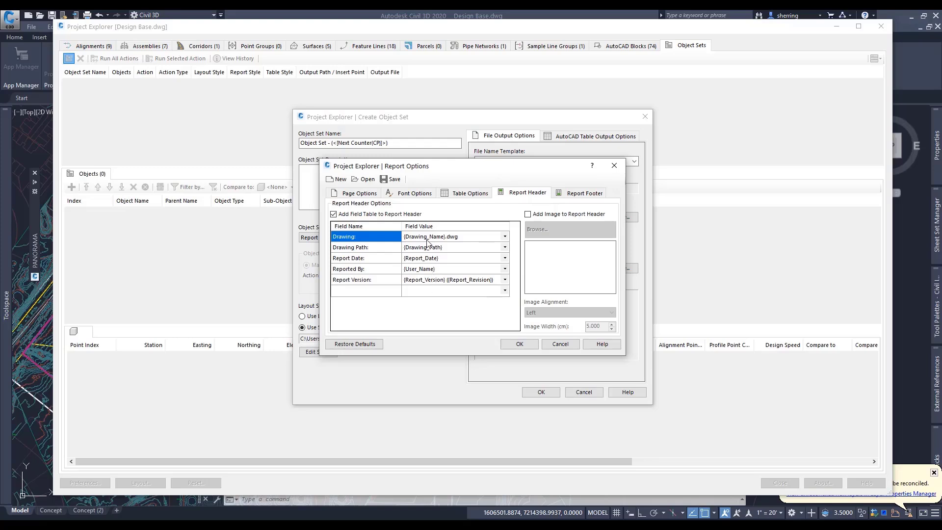
pyautogui.click(584, 195)
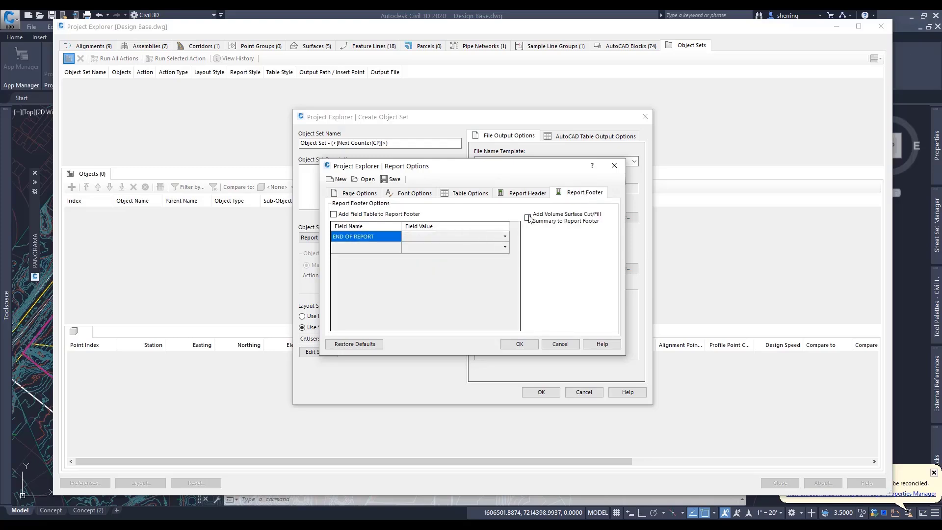
pyautogui.click(360, 193)
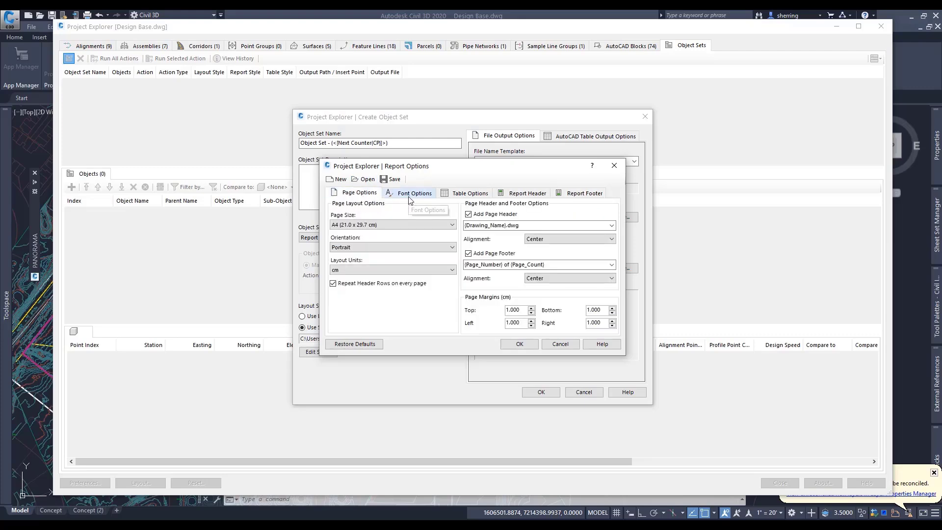
# Save the report style as Design Base.xmpr in the Documents folder and apply it to the object set
pyautogui.click(391, 179)
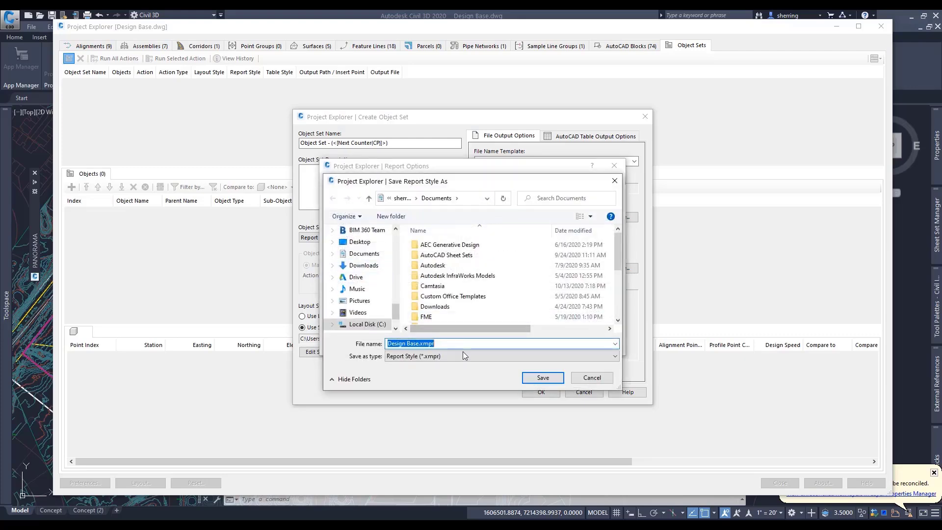
pyautogui.click(544, 379)
pyautogui.click(516, 343)
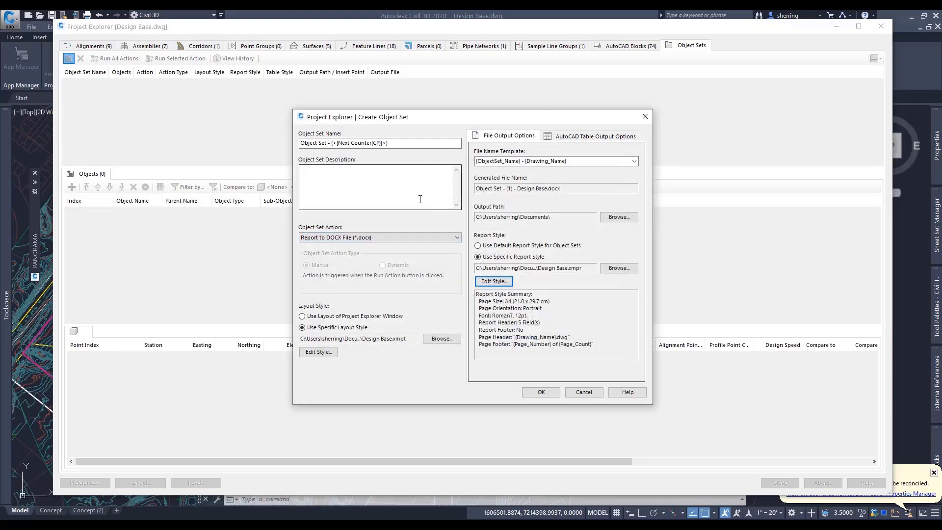
# Create the object set with its DOCX report settings and view the options available for it
pyautogui.click(545, 392)
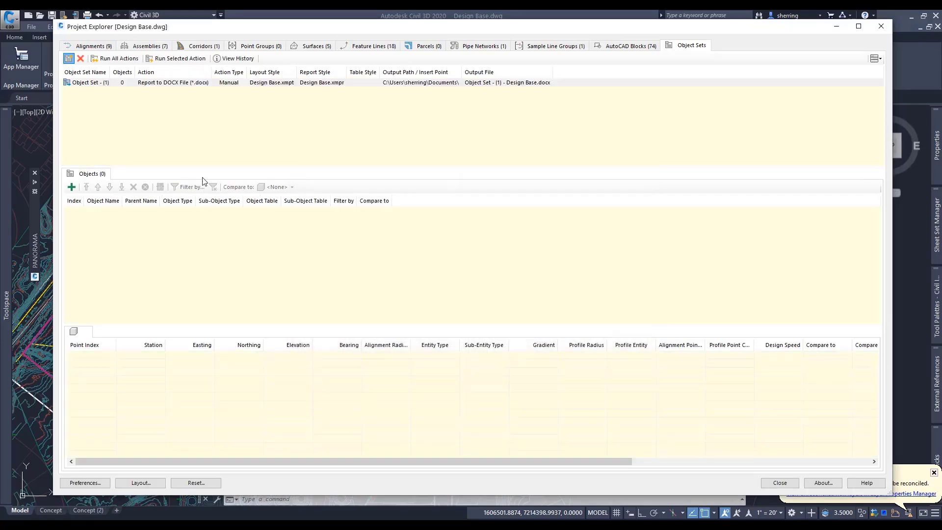
pyautogui.click(98, 85)
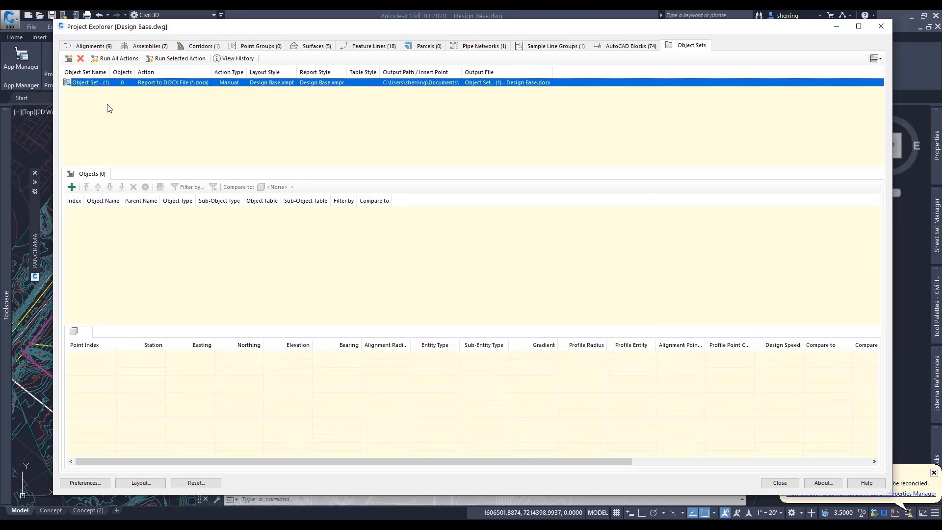
pyautogui.click(107, 105)
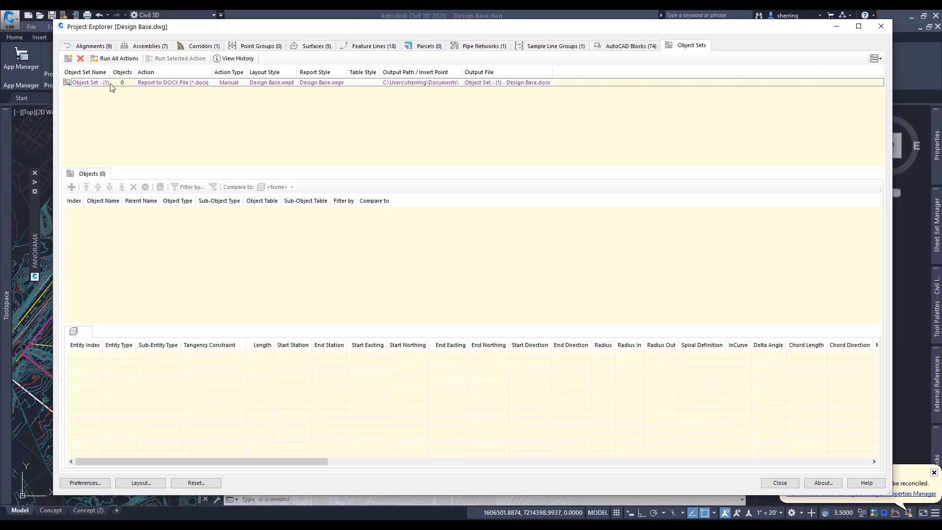
pyautogui.click(108, 85)
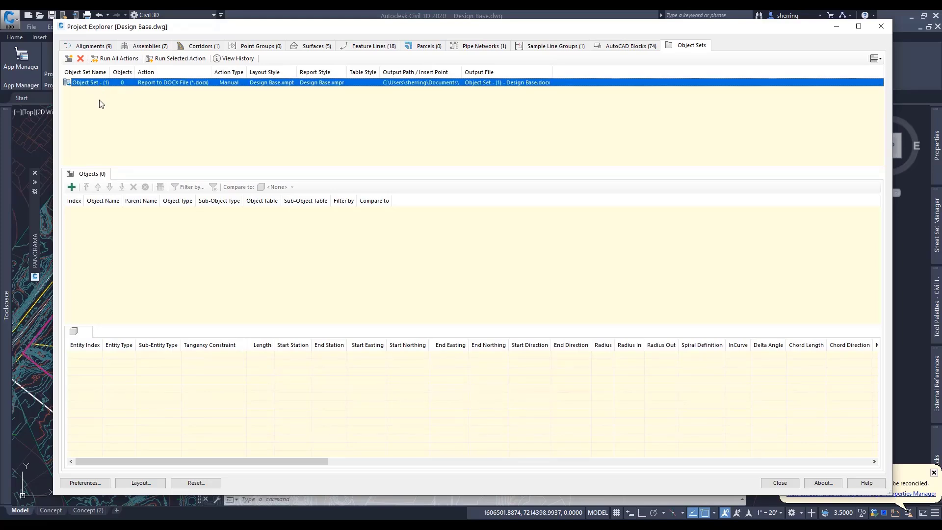
pyautogui.rightClick(104, 83)
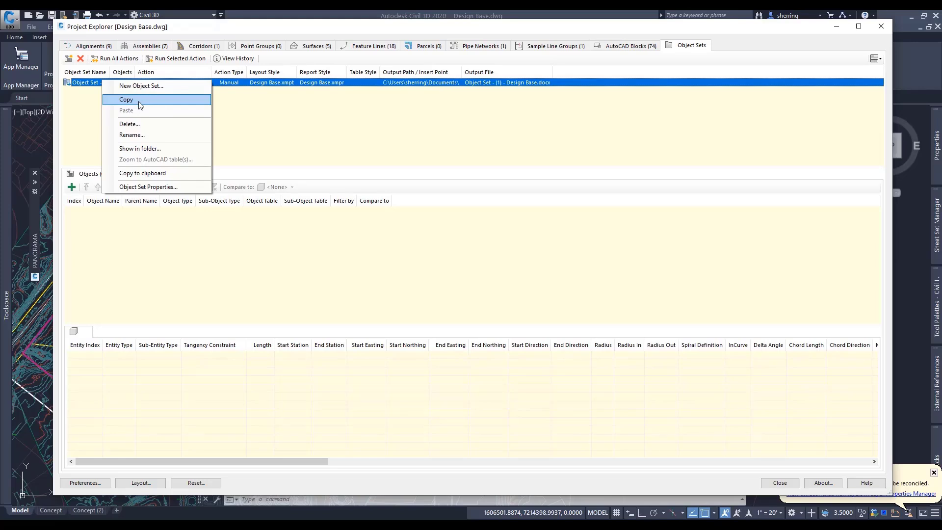
# Add the LEGACY FARMS corridor to Object Set - (1)
pyautogui.click(91, 84)
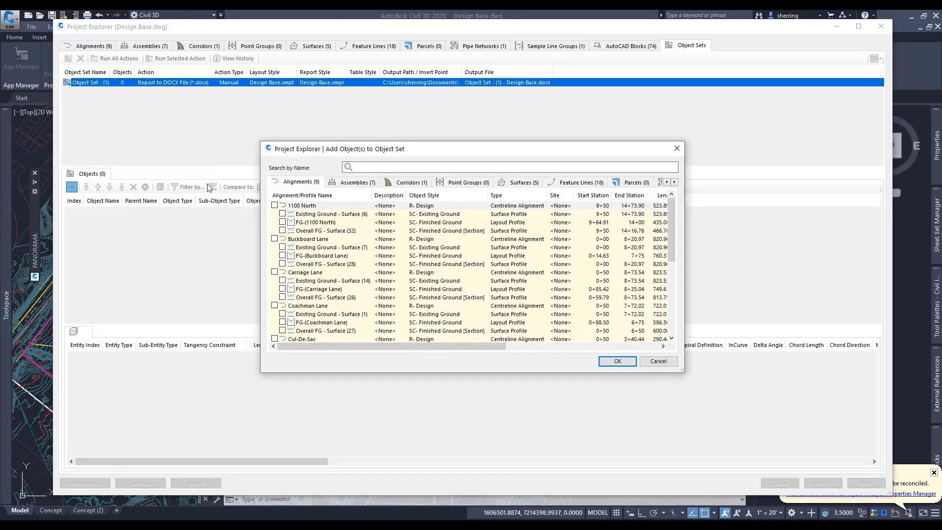
pyautogui.moveTo(322, 151); pyautogui.dragTo(258, 142)
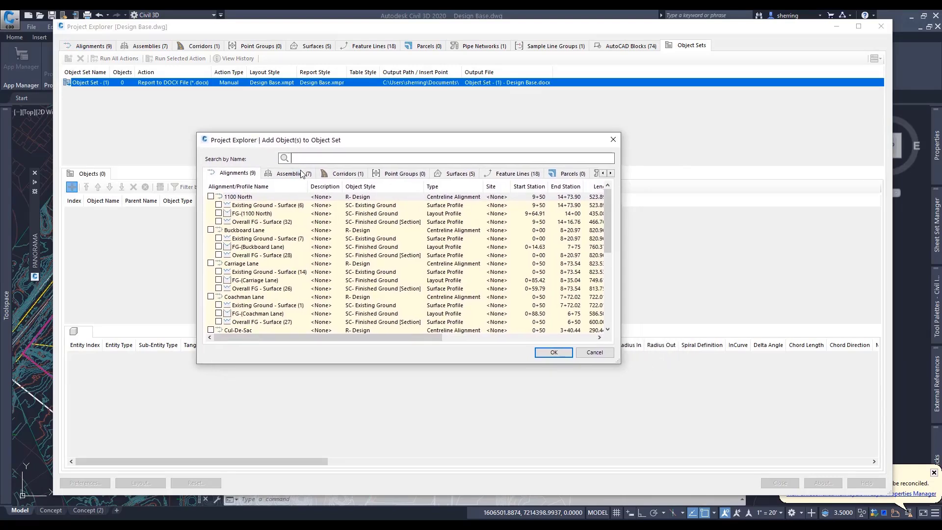
pyautogui.click(338, 180)
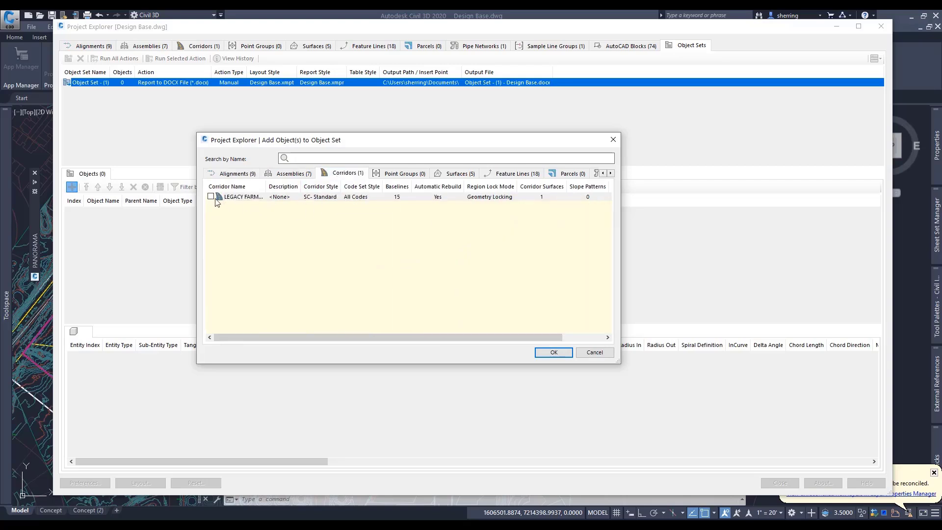
pyautogui.click(211, 196)
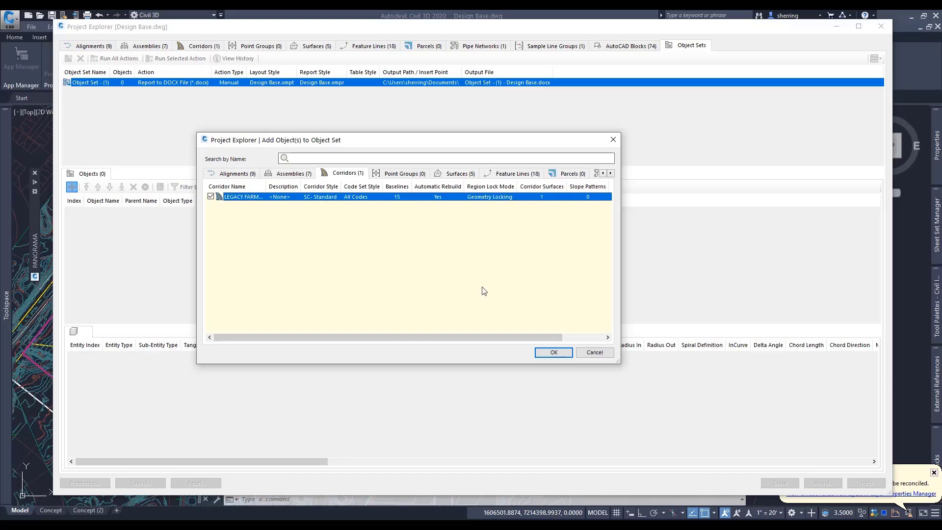
pyautogui.click(555, 352)
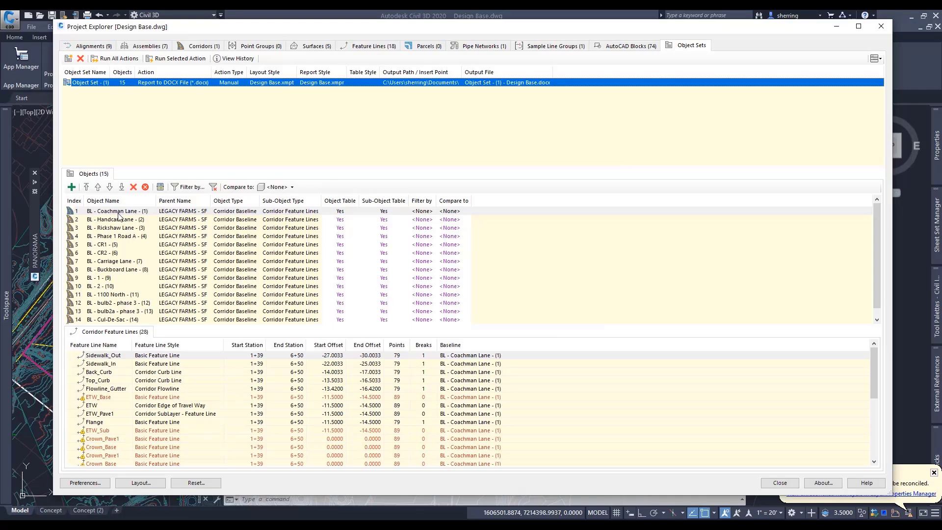
# Remove the CR1, CR2, 1, 2, Cul-De-Sac (14) and cul-de-sac (15) baselines from the object set
pyautogui.click(115, 245)
pyautogui.click(133, 187)
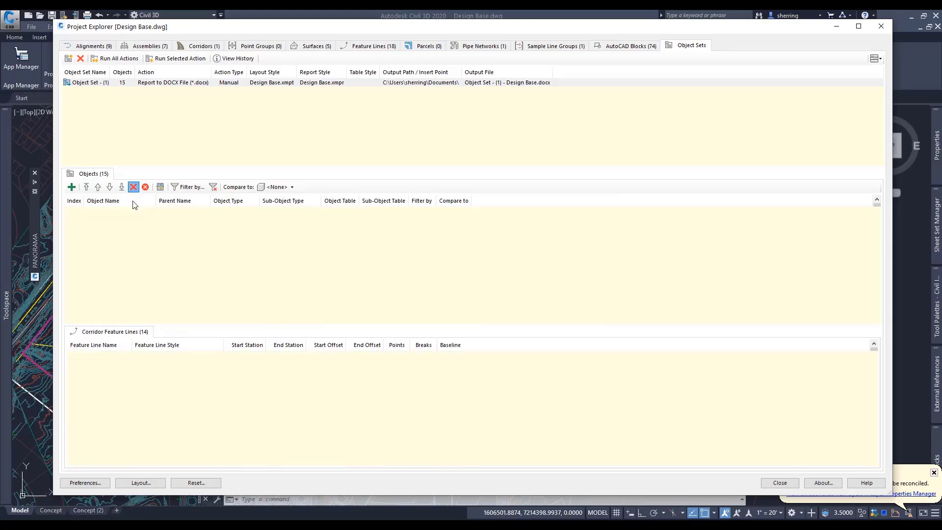
pyautogui.click(133, 187)
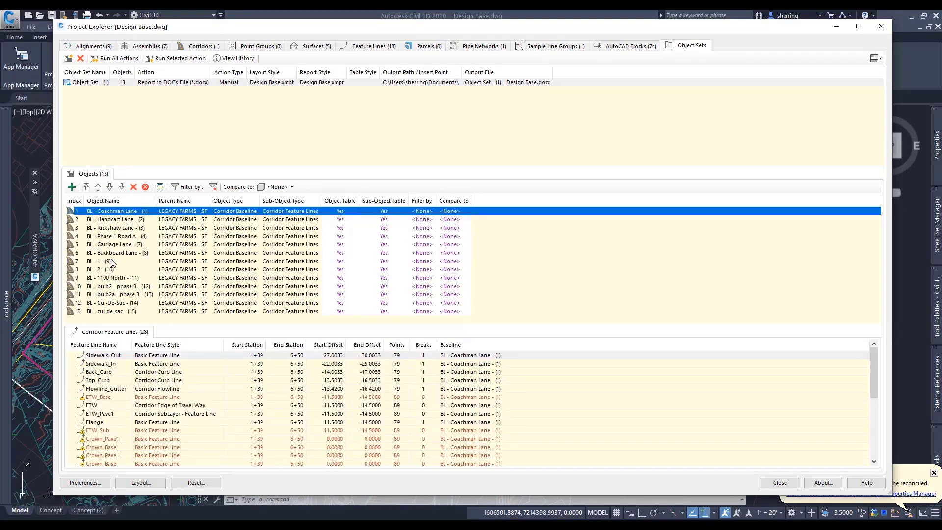
pyautogui.click(114, 261)
pyautogui.click(133, 186)
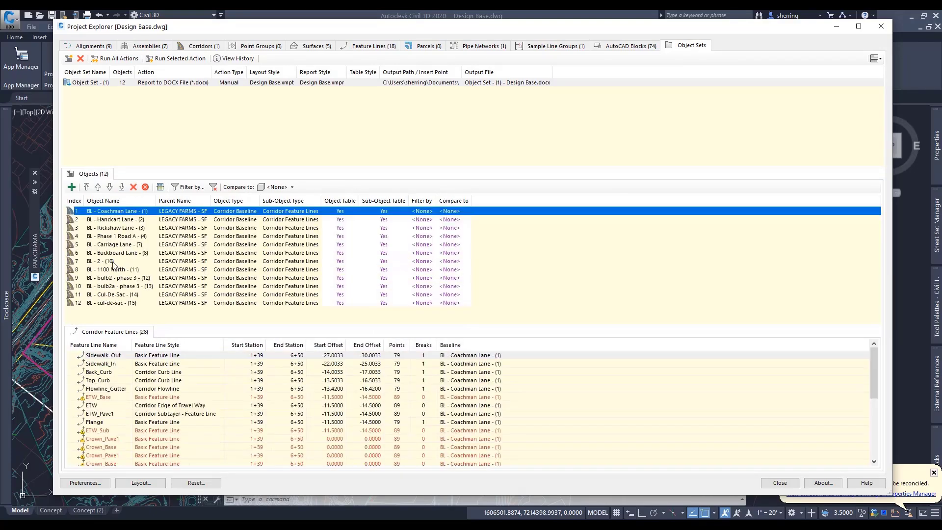
pyautogui.click(113, 261)
pyautogui.click(133, 187)
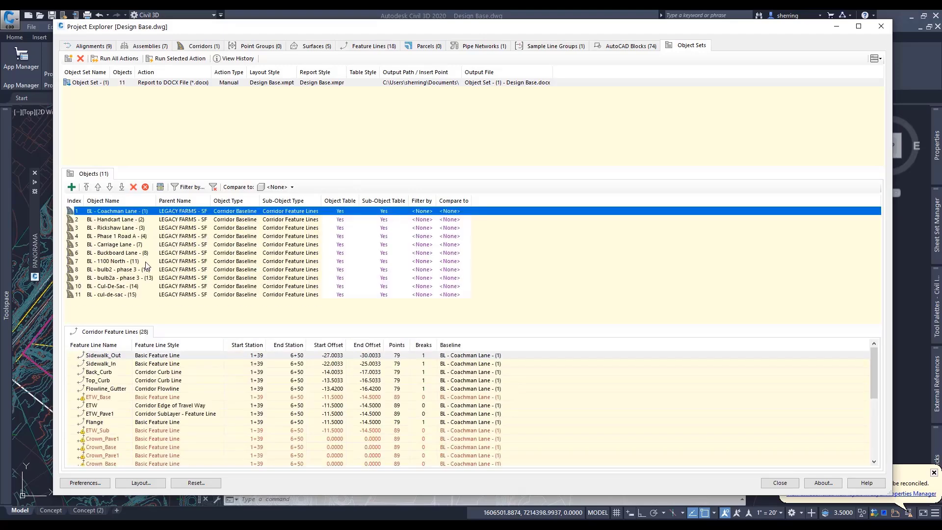
pyautogui.click(133, 286)
pyautogui.click(133, 187)
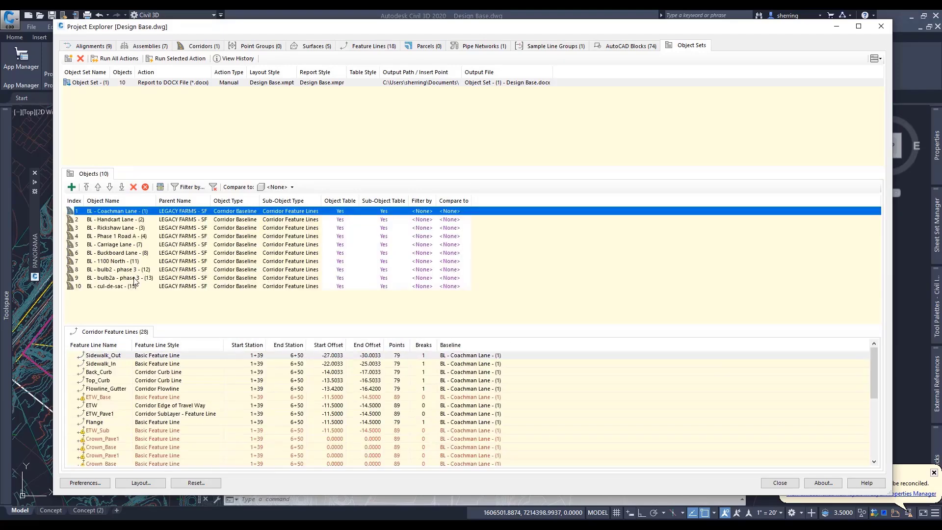
pyautogui.click(129, 285)
pyautogui.click(133, 187)
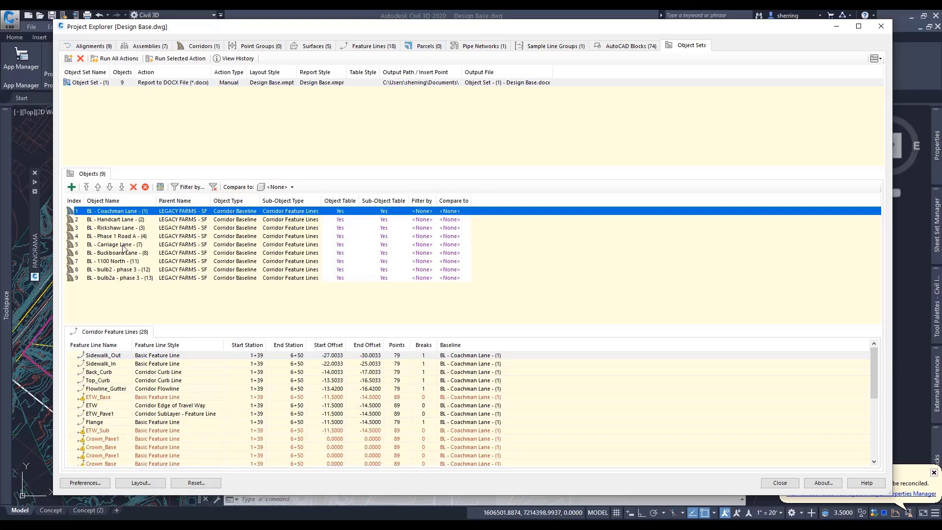
# Filter the Coachman Lane baseline's feature lines by the Back_Curb, Crown and ETW point codes
pyautogui.click(188, 187)
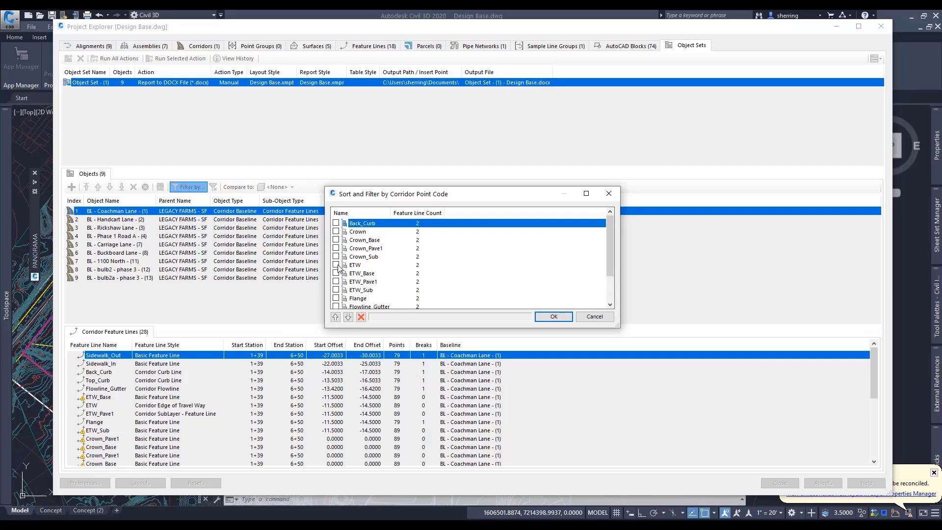
pyautogui.click(336, 223)
pyautogui.click(335, 232)
pyautogui.click(336, 265)
pyautogui.click(553, 316)
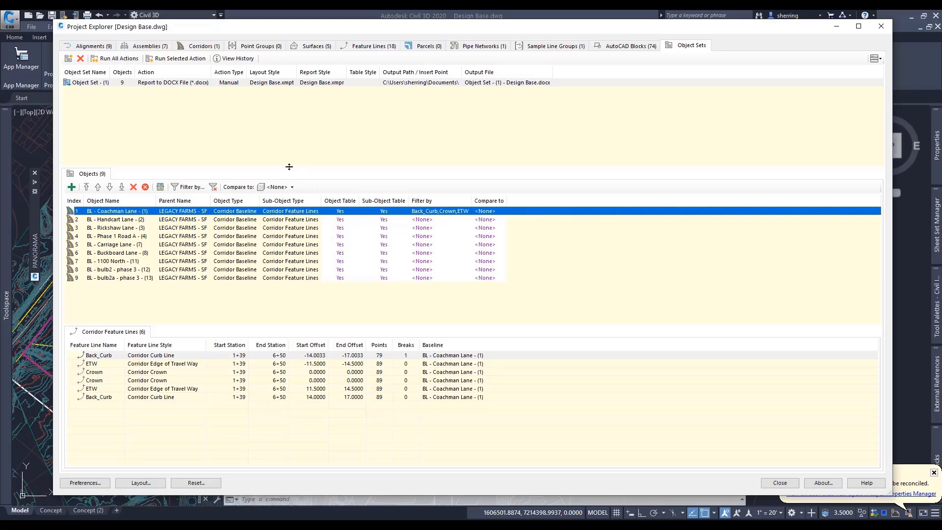
# Add the SEWER pipe network's pipe run from SSMH - (1) to SSMH - (25) to Object Set - (1)
pyautogui.click(482, 47)
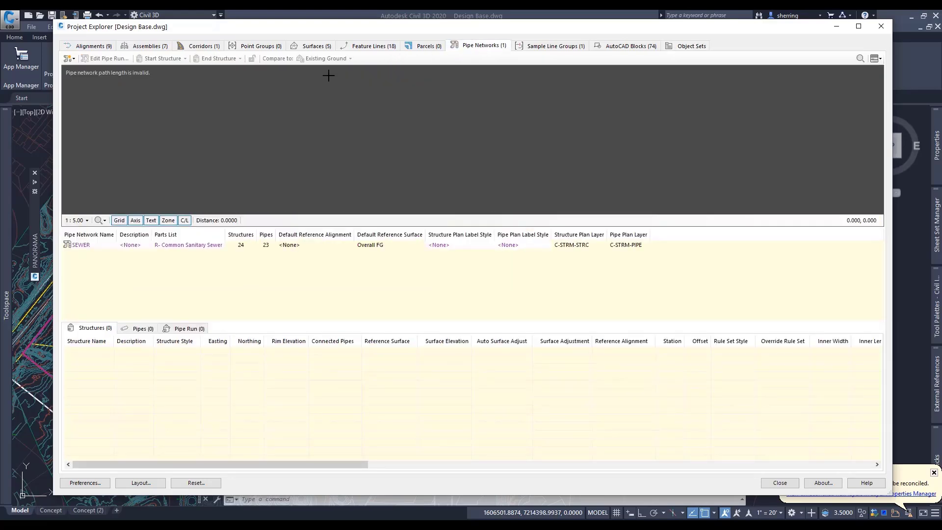
pyautogui.click(102, 245)
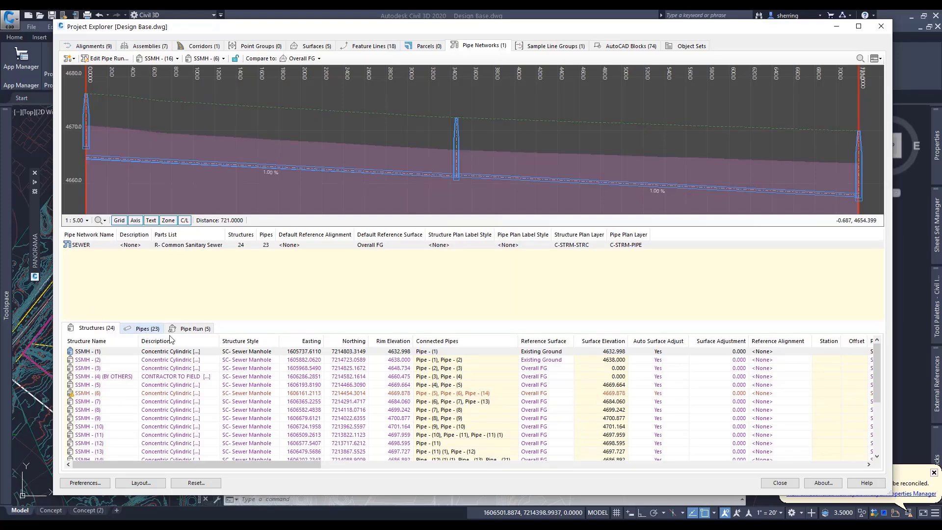
pyautogui.click(189, 328)
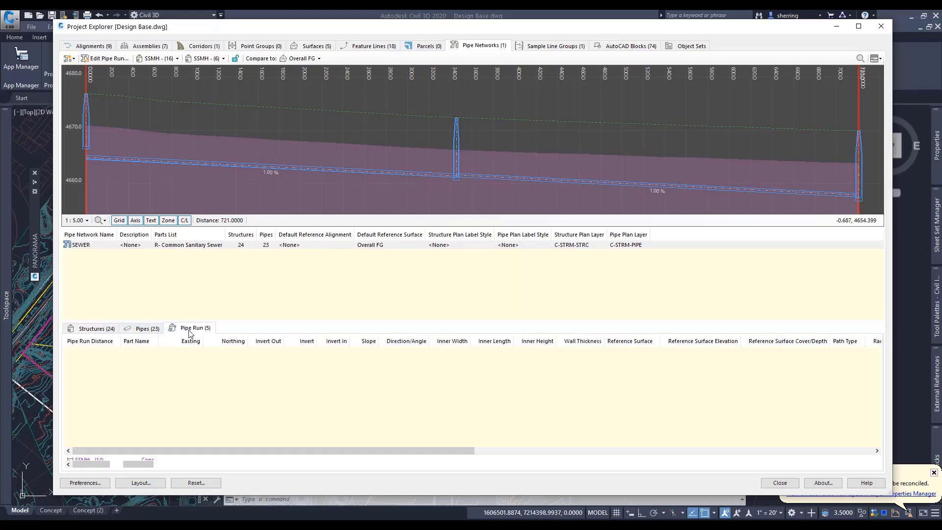
pyautogui.rightClick(107, 351)
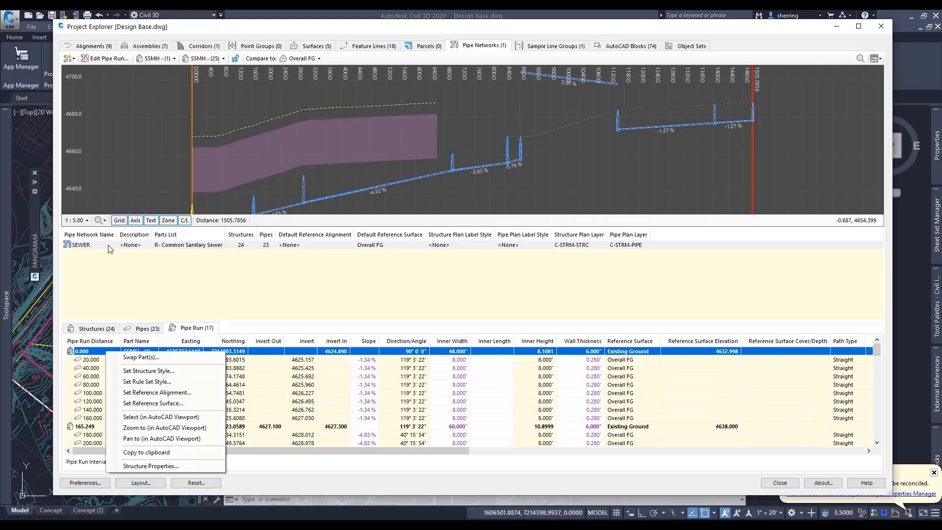
pyautogui.click(109, 247)
pyautogui.rightClick(110, 245)
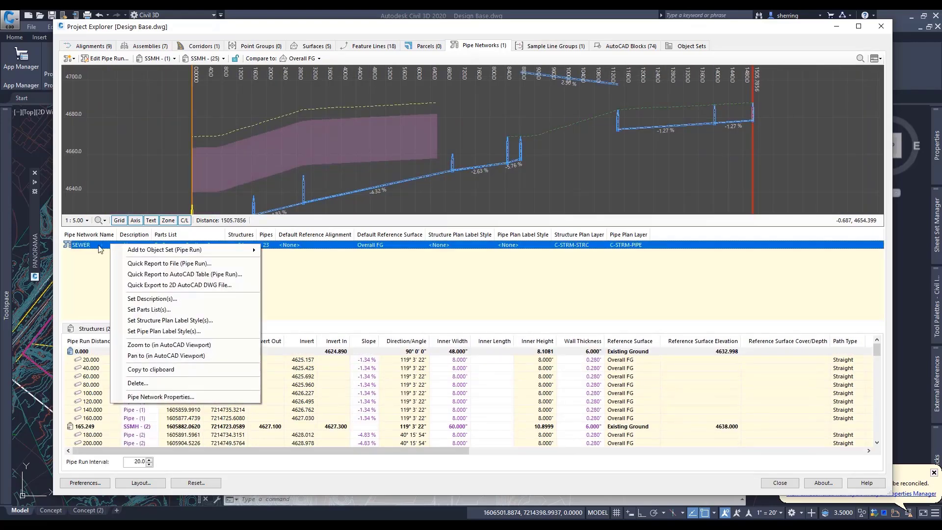
pyautogui.moveTo(162, 253)
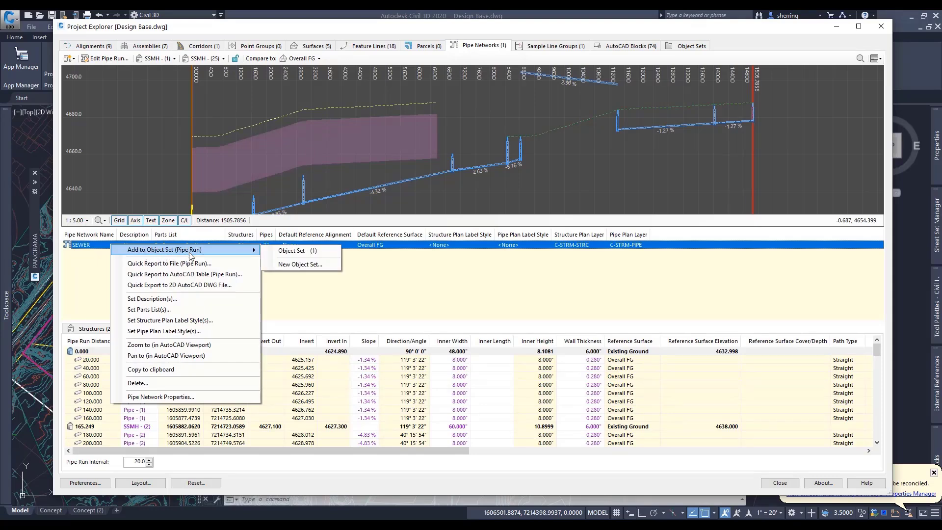
pyautogui.click(300, 251)
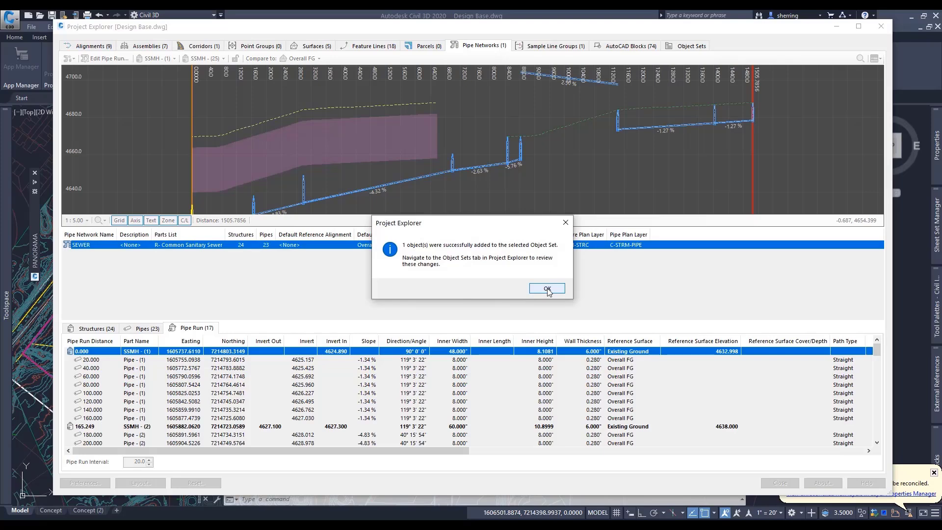
pyautogui.click(547, 289)
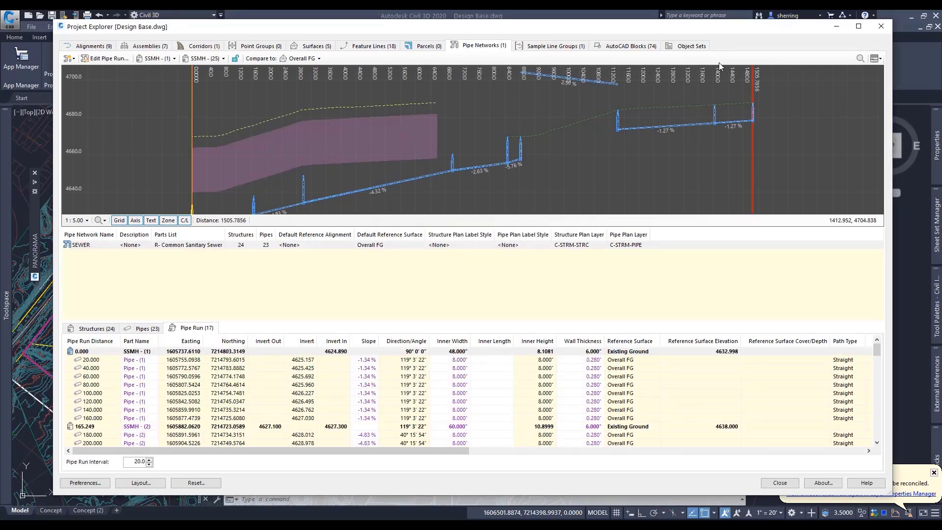
# Run the report action for Object Set - (1) and open the generated DOCX file in Word
pyautogui.click(692, 46)
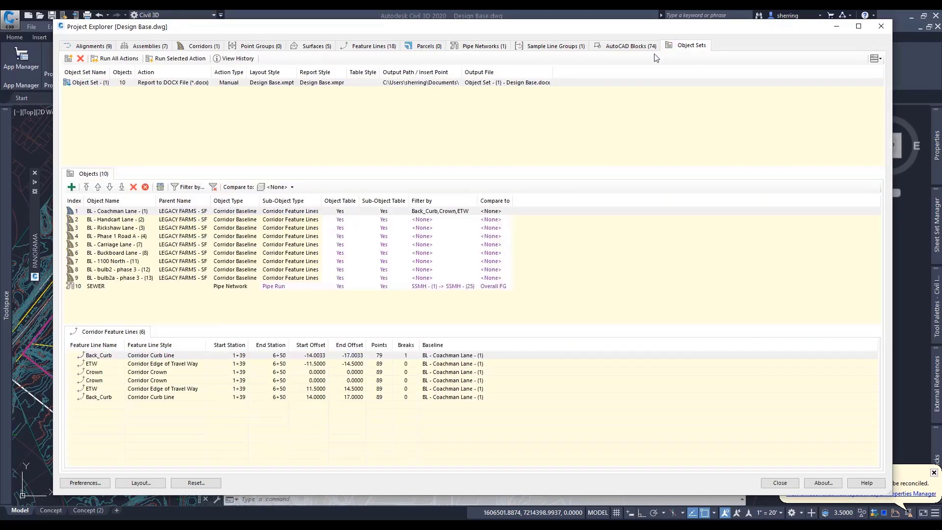
pyautogui.click(103, 84)
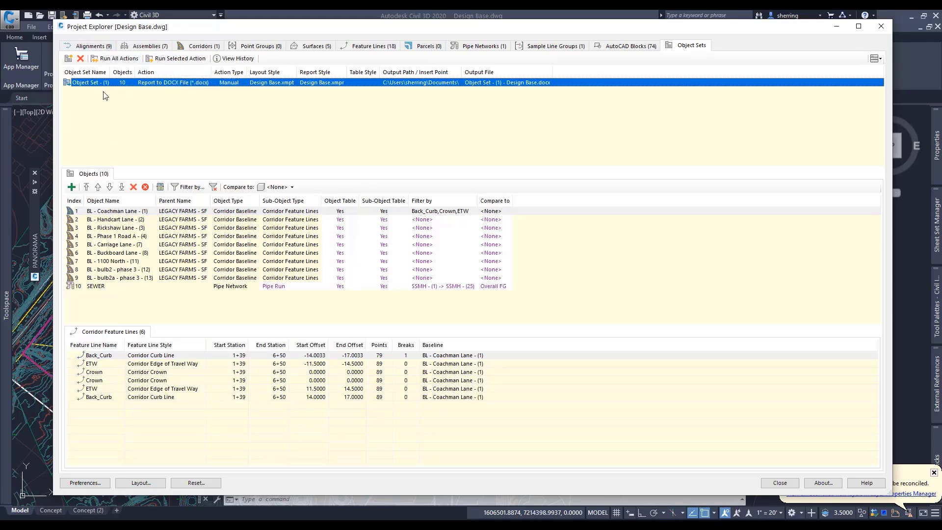
pyautogui.click(181, 57)
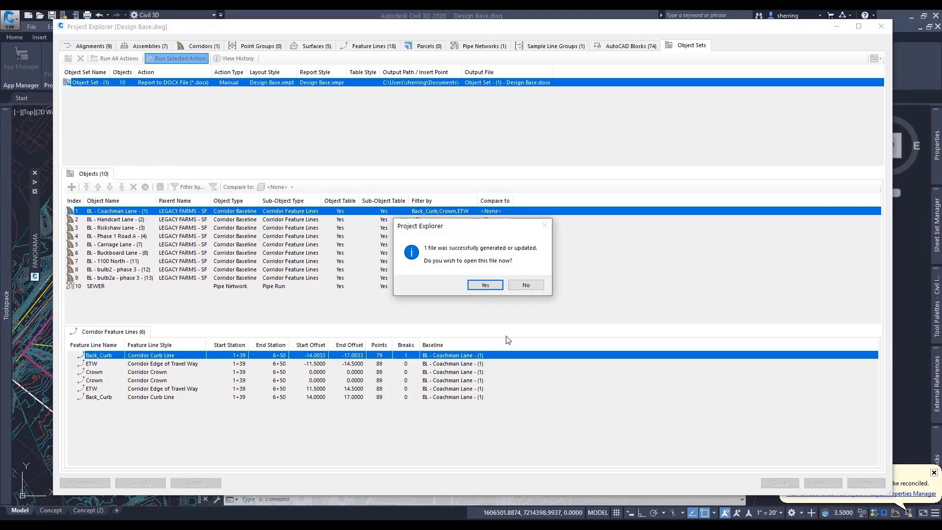
pyautogui.click(485, 285)
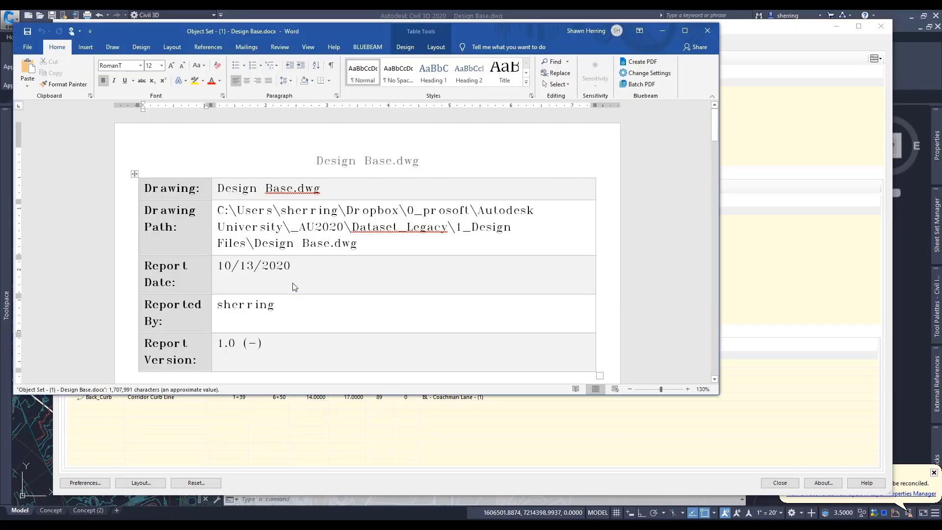
# Review the corridor and feature line tables in the Word report, close it and return to Project Explorer
pyautogui.scroll(-10, 310, 222)
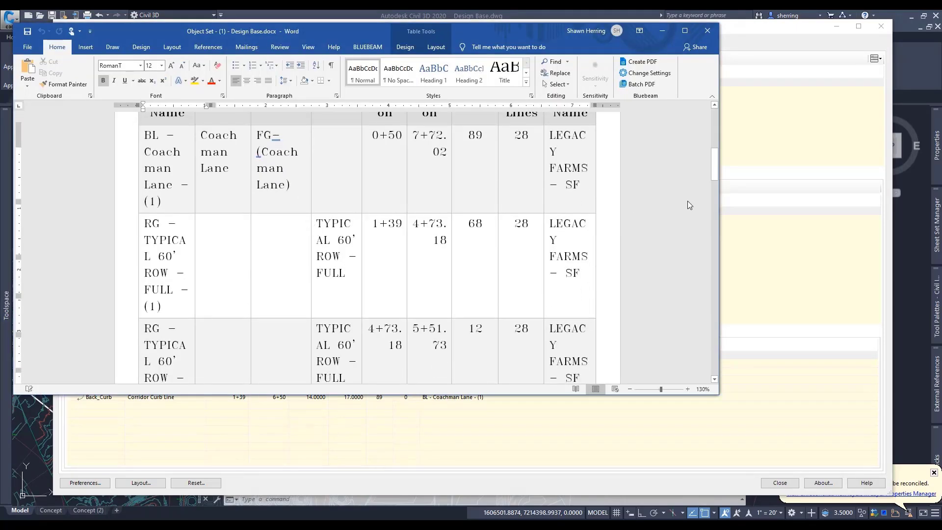
pyautogui.scroll(-10, 716, 168)
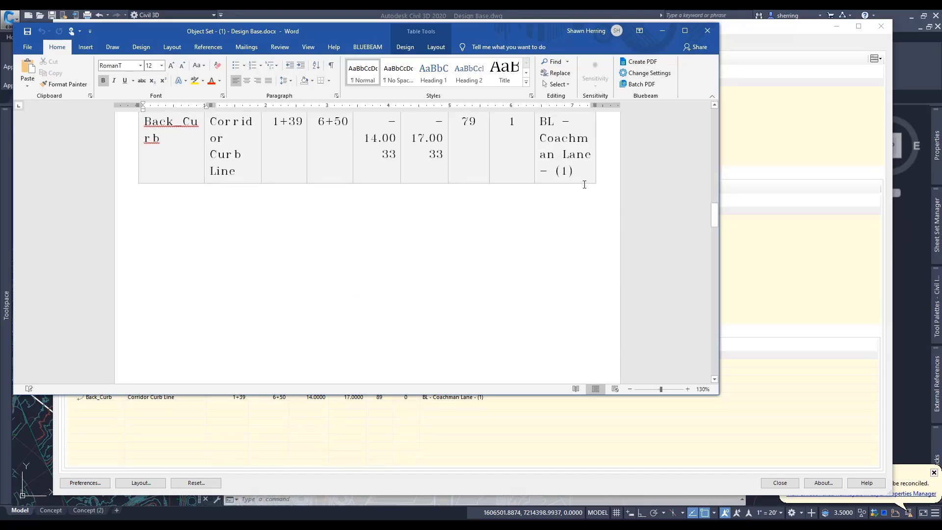
pyautogui.scroll(-3, 613, 179)
pyautogui.scroll(-8, 638, 175)
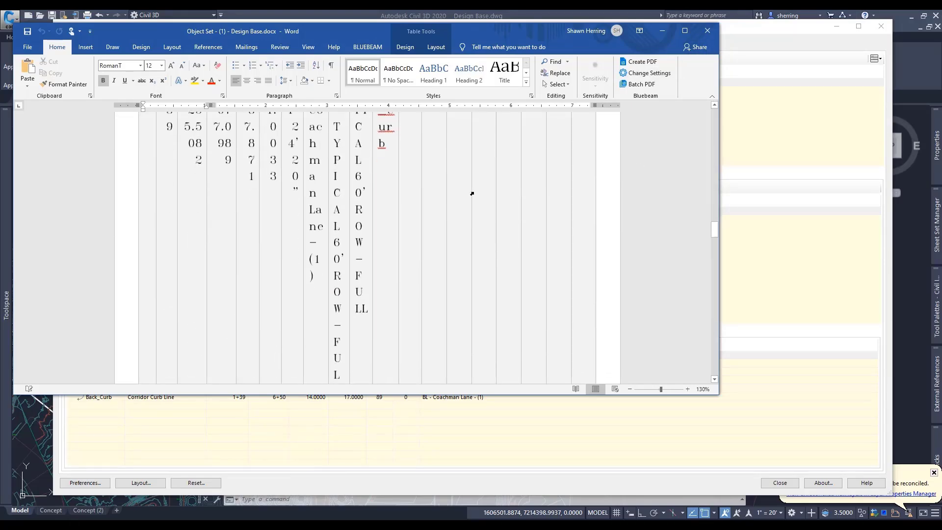
pyautogui.scroll(5, 429, 194)
pyautogui.scroll(-4, 430, 195)
pyautogui.click(707, 30)
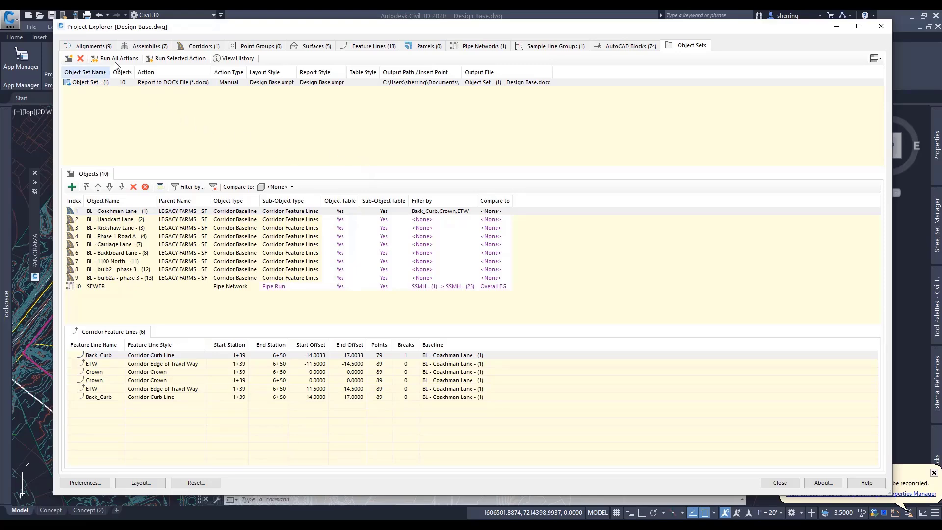
# Look over the quick report and export options for the FG-(Buckboard Lane) profile and the object set's Coachman Lane baseline
pyautogui.click(102, 49)
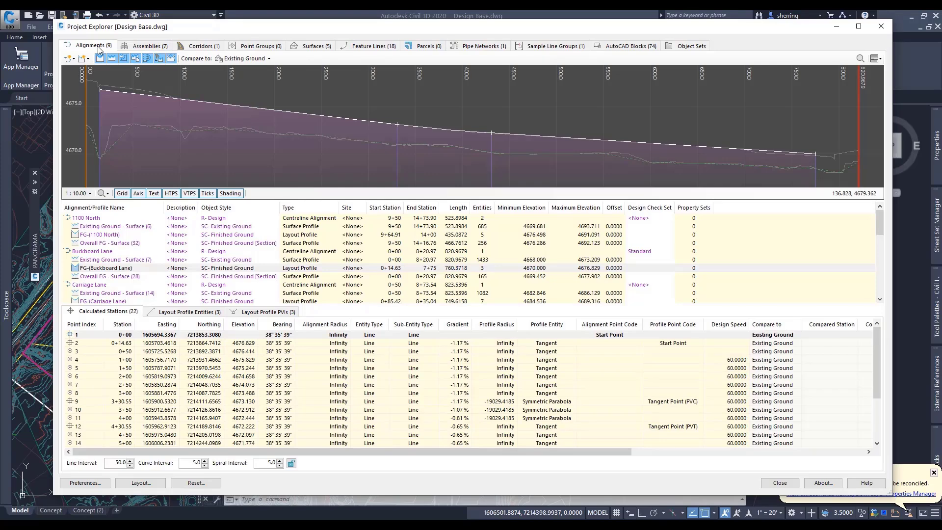
pyautogui.click(109, 268)
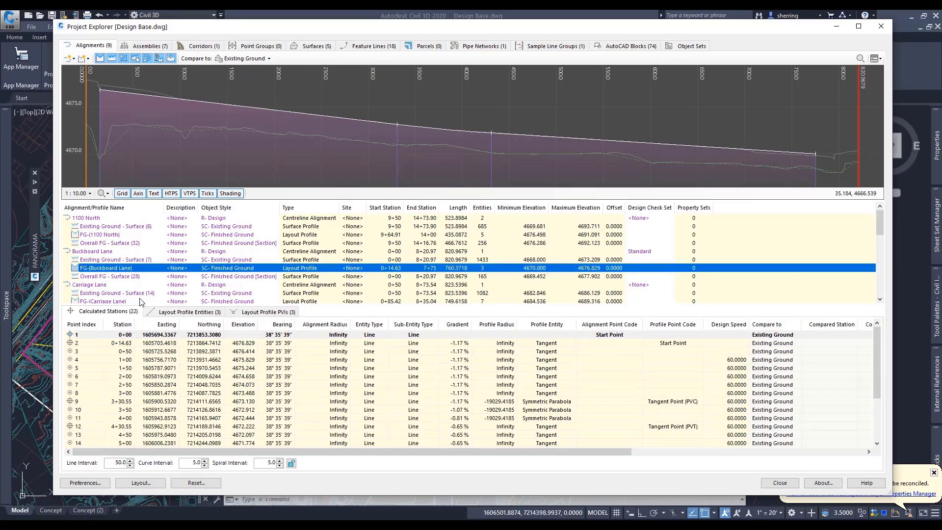
pyautogui.rightClick(137, 273)
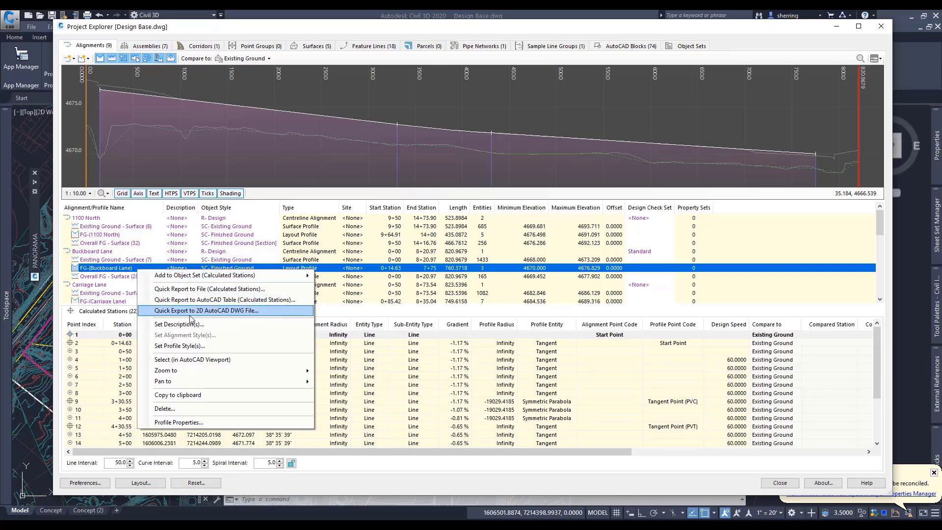
pyautogui.click(691, 46)
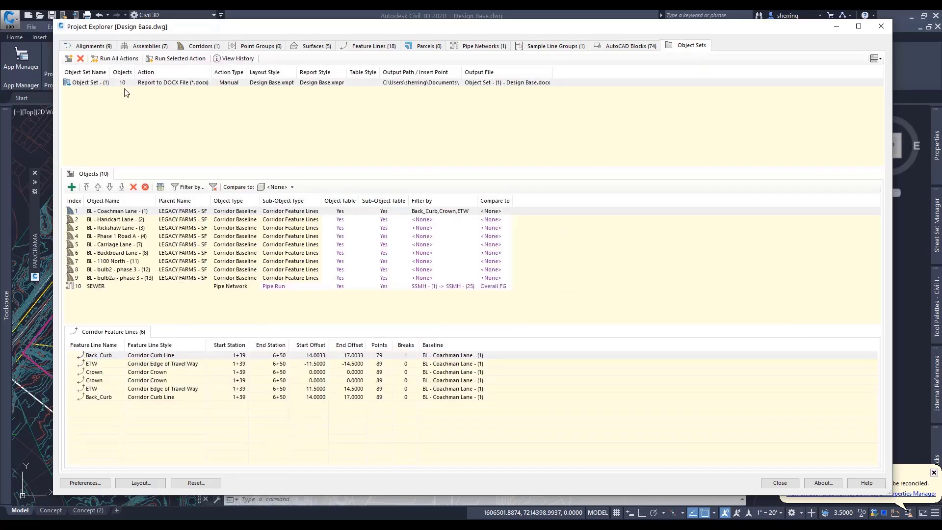
pyautogui.rightClick(95, 83)
pyautogui.rightClick(95, 216)
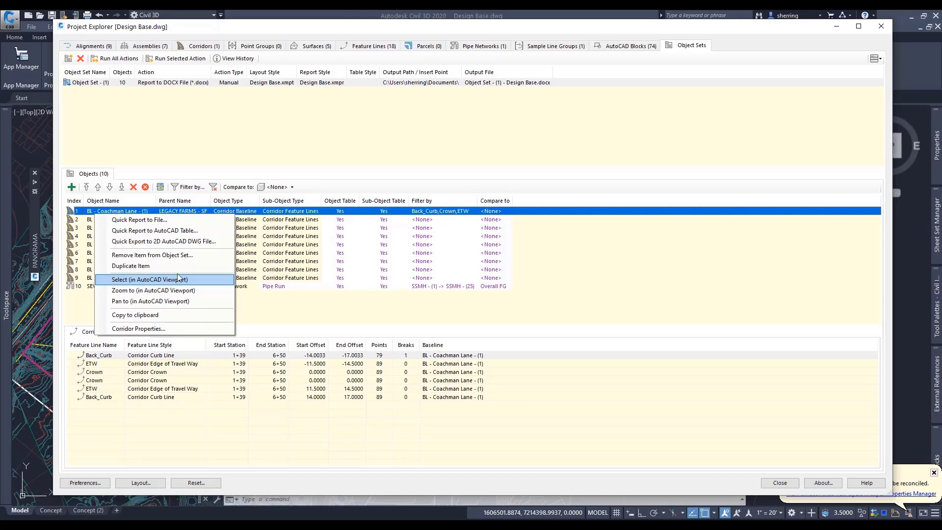
# Start a quick report to file of the FG-(Buckboard Lane) profile's calculated stations with PDF as the file type
pyautogui.click(98, 47)
pyautogui.click(126, 269)
pyautogui.rightClick(126, 273)
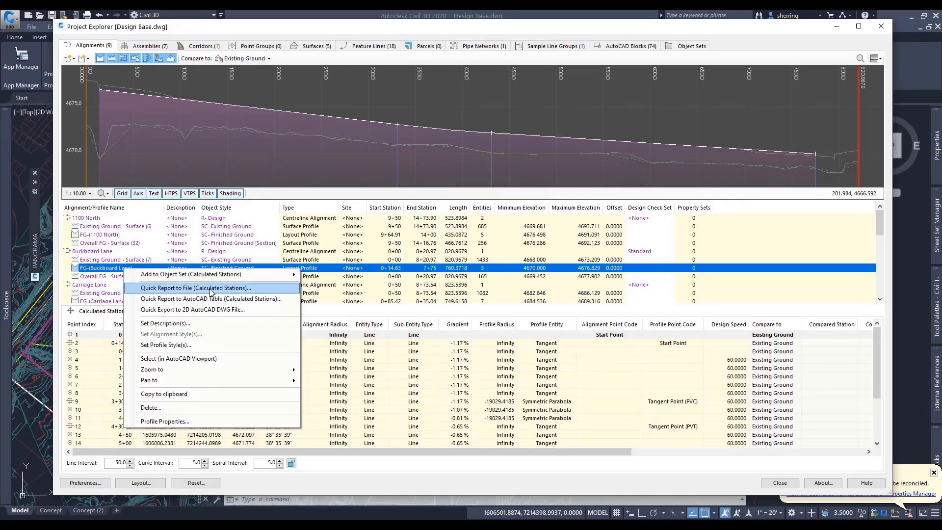
pyautogui.click(244, 288)
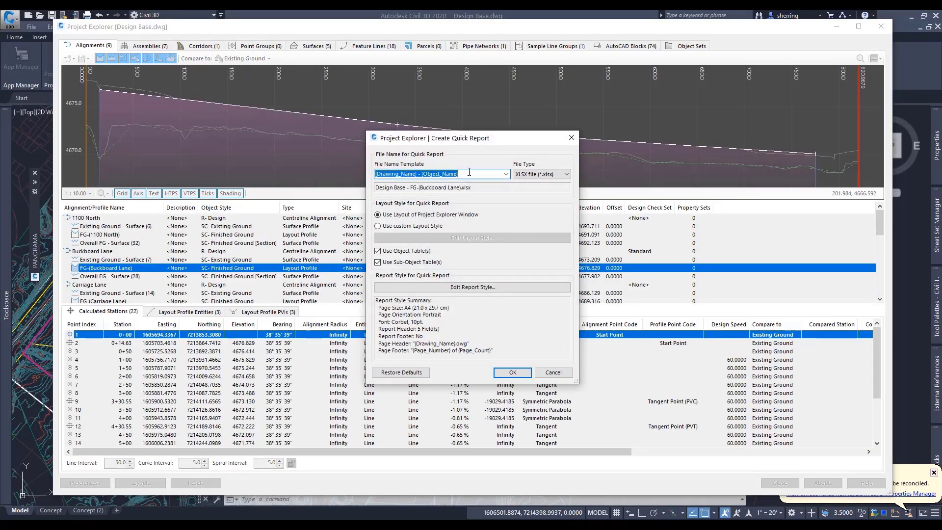
pyautogui.click(541, 174)
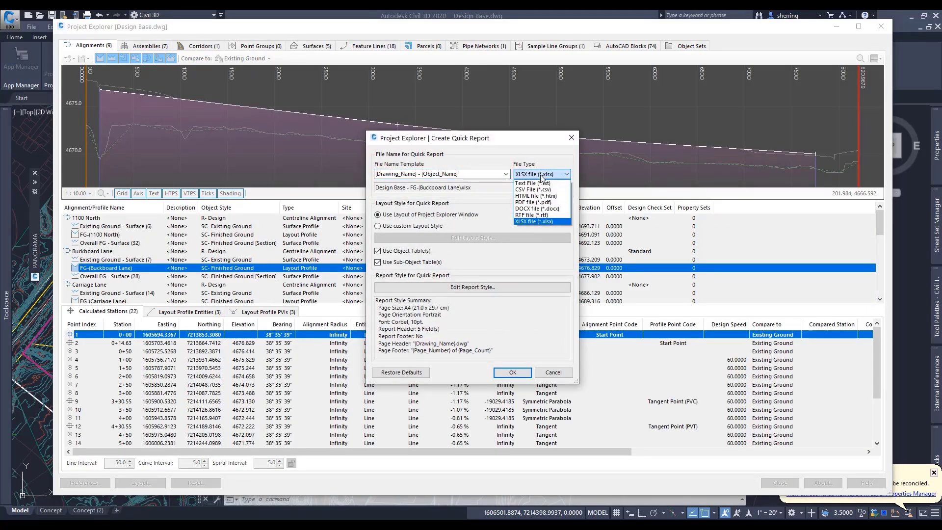
pyautogui.click(539, 202)
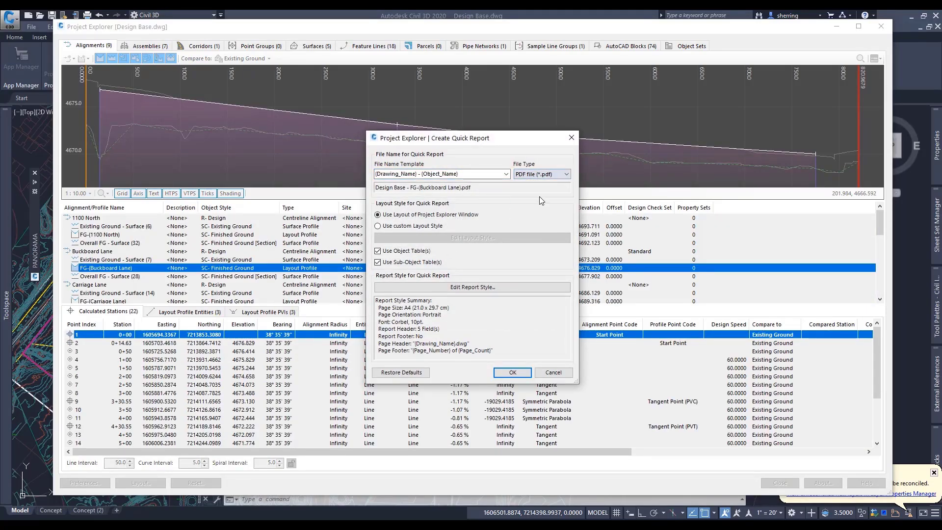
# Apply the custom layout style retrieved from the previous session to the quick report and review its column layouts from alignments to feature lines
pyautogui.click(406, 225)
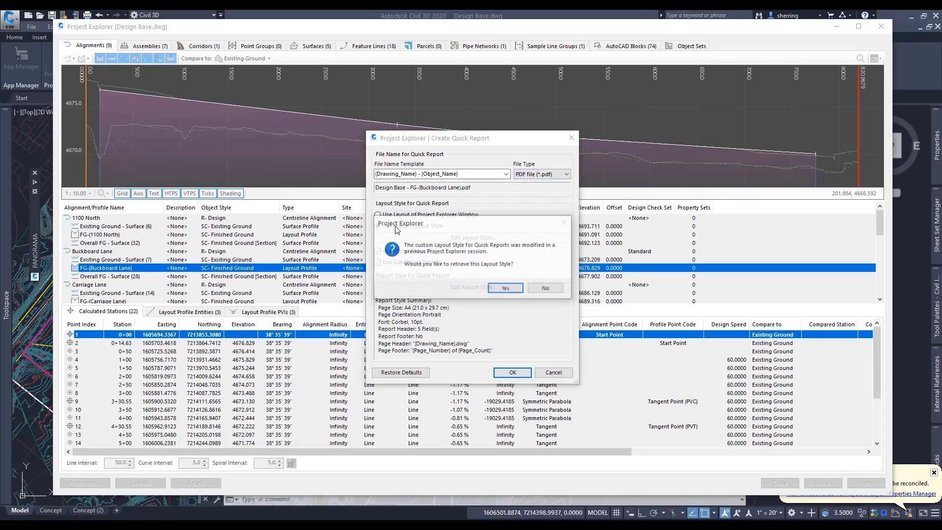
pyautogui.click(505, 289)
pyautogui.click(512, 238)
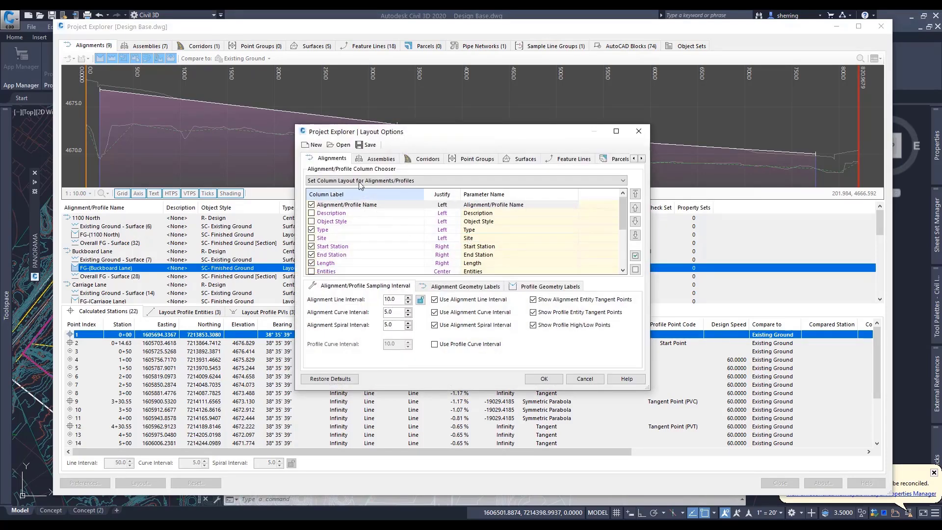
pyautogui.click(376, 159)
pyautogui.click(426, 159)
pyautogui.click(475, 158)
pyautogui.click(524, 158)
pyautogui.click(569, 158)
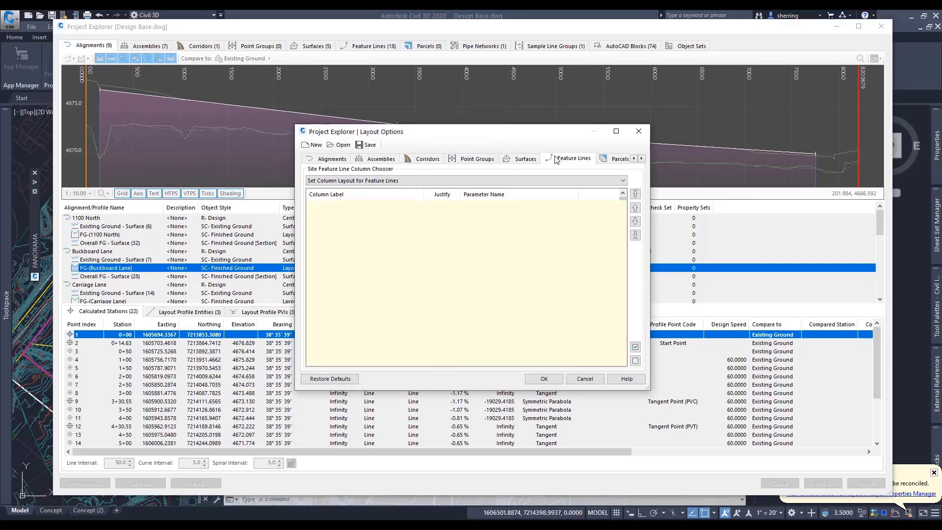
pyautogui.click(544, 378)
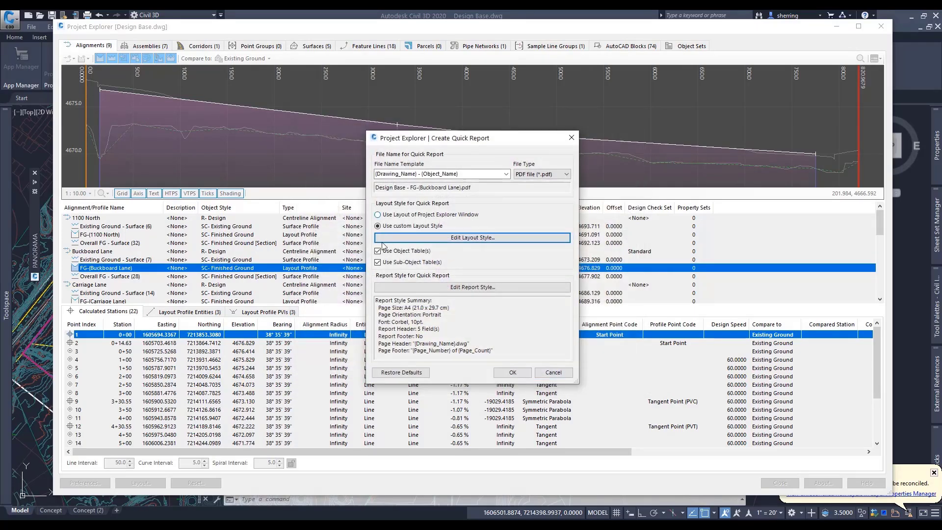
# Check the report style's page options, save the quick report as Design Base - FG-(Buckboard Lane).pdf in Documents and open it
pyautogui.click(441, 287)
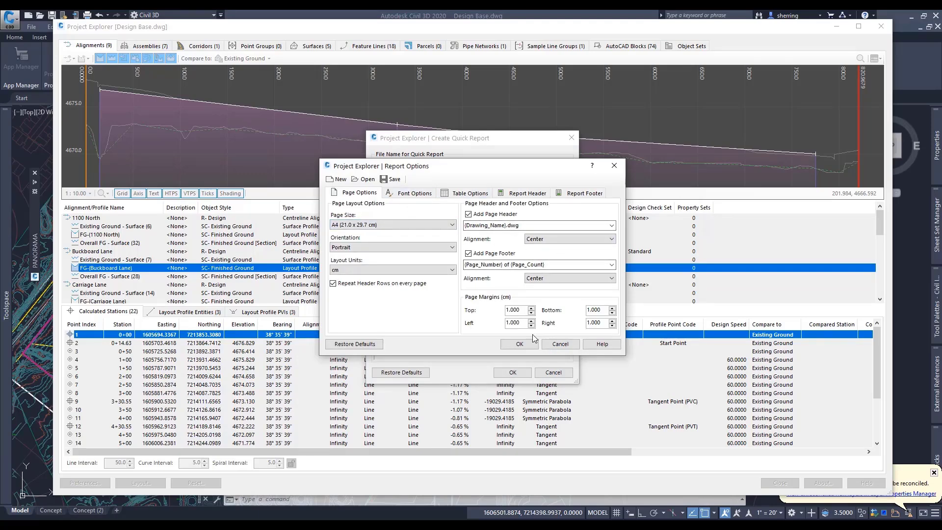
pyautogui.click(521, 344)
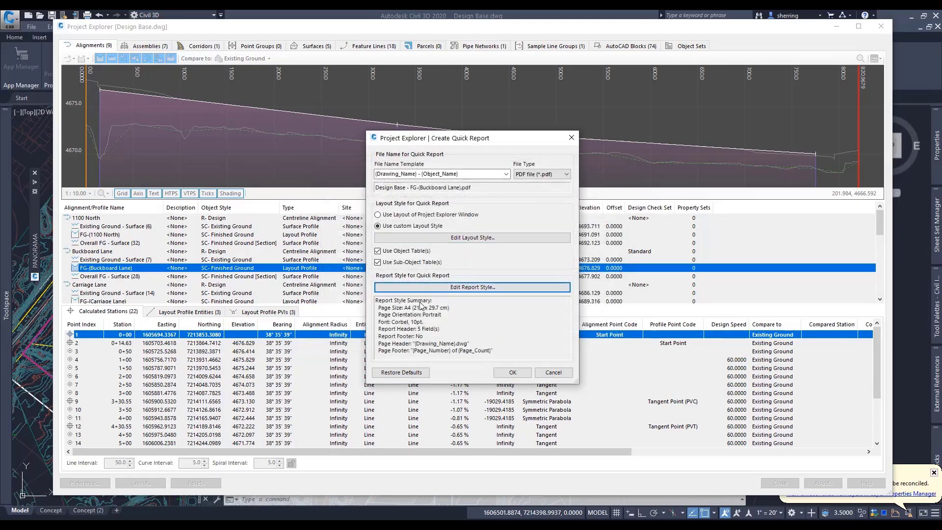
pyautogui.click(512, 373)
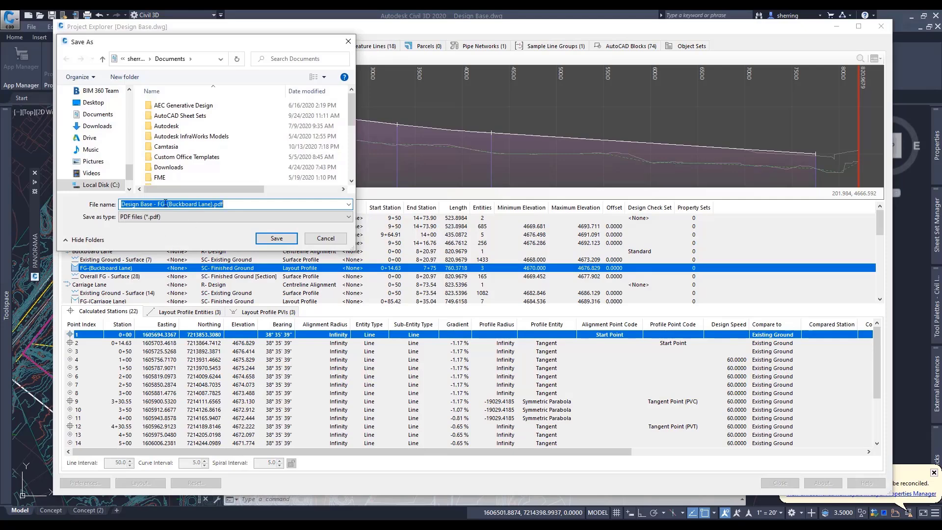
pyautogui.click(259, 240)
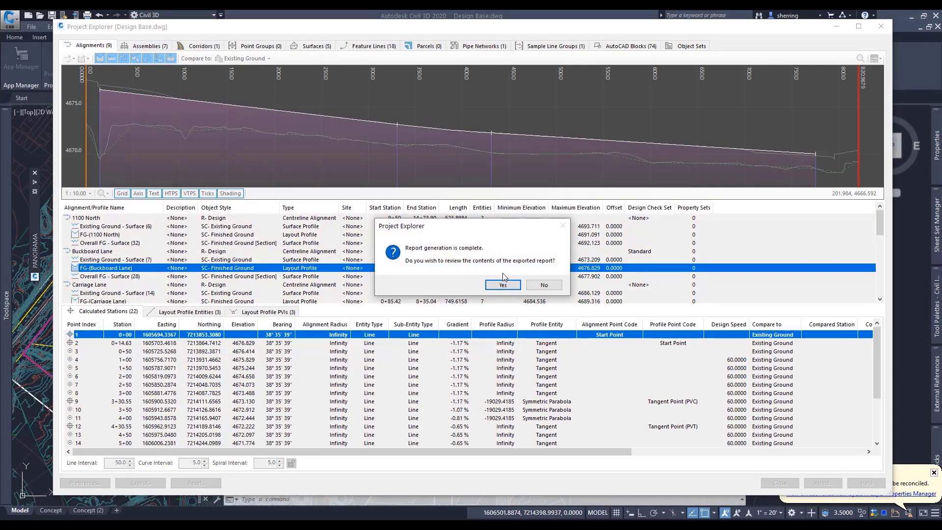
pyautogui.click(502, 284)
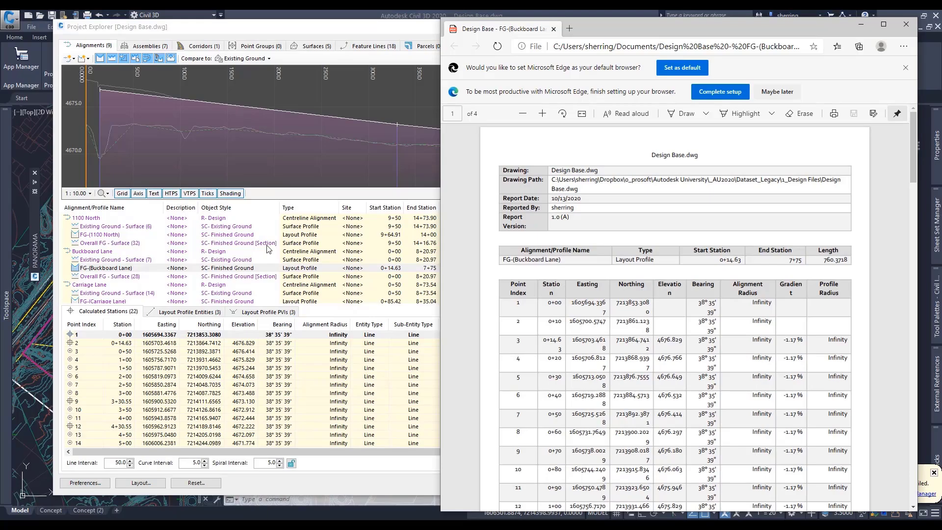
# Read through the Buckboard Lane PDF report from first to last page and close it
pyautogui.scroll(-15, 687, 260)
pyautogui.scroll(15, 687, 260)
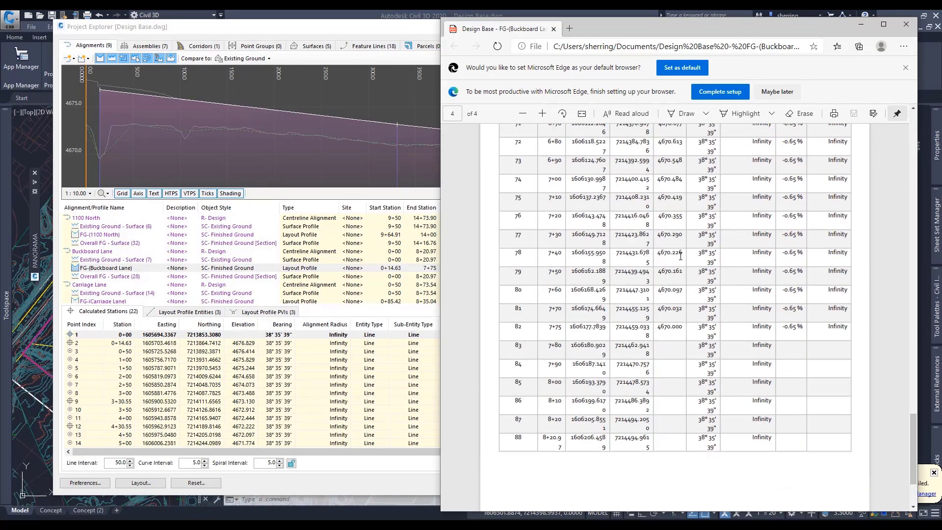
pyautogui.scroll(3, 666, 250)
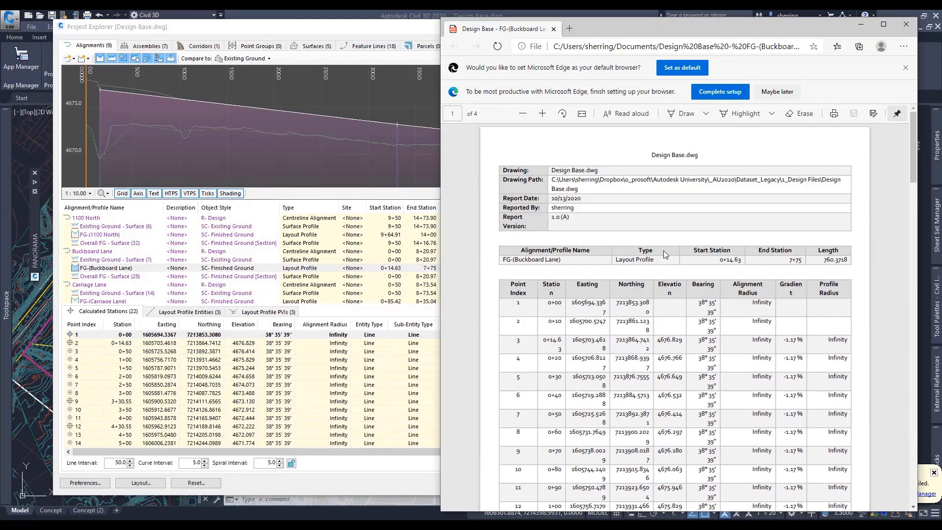
pyautogui.click(905, 24)
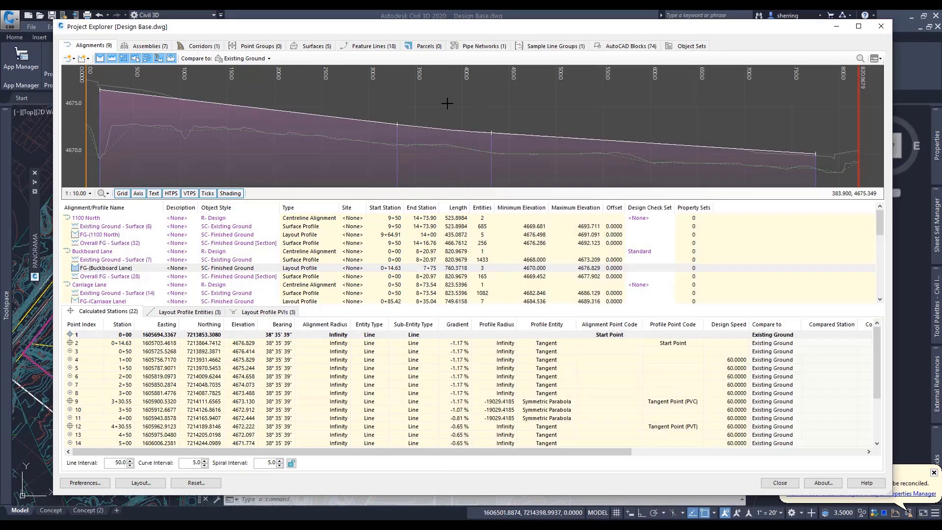
# Set up an AutoCAD table report of the SEWER network's structures list using the custom layout style retrieved from the previous session
pyautogui.click(478, 45)
pyautogui.click(98, 246)
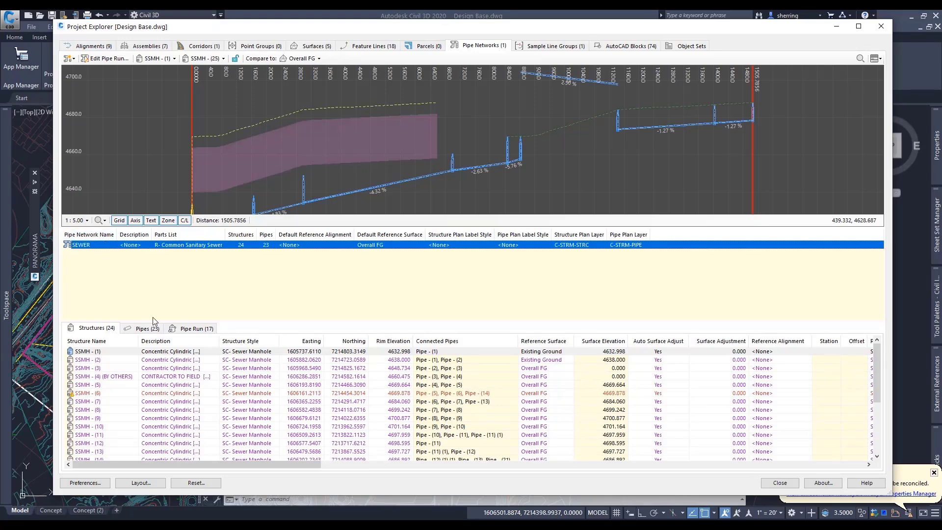
pyautogui.rightClick(109, 250)
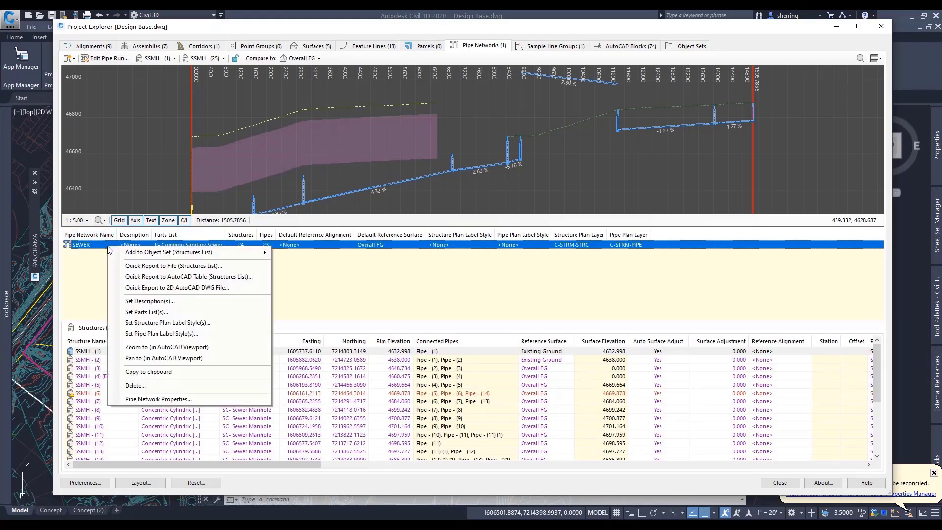
pyautogui.click(196, 277)
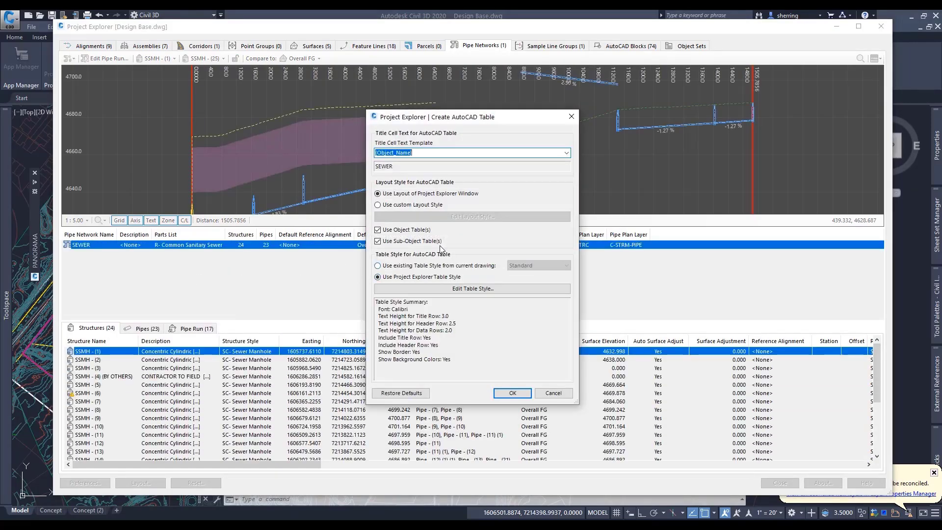
pyautogui.click(417, 205)
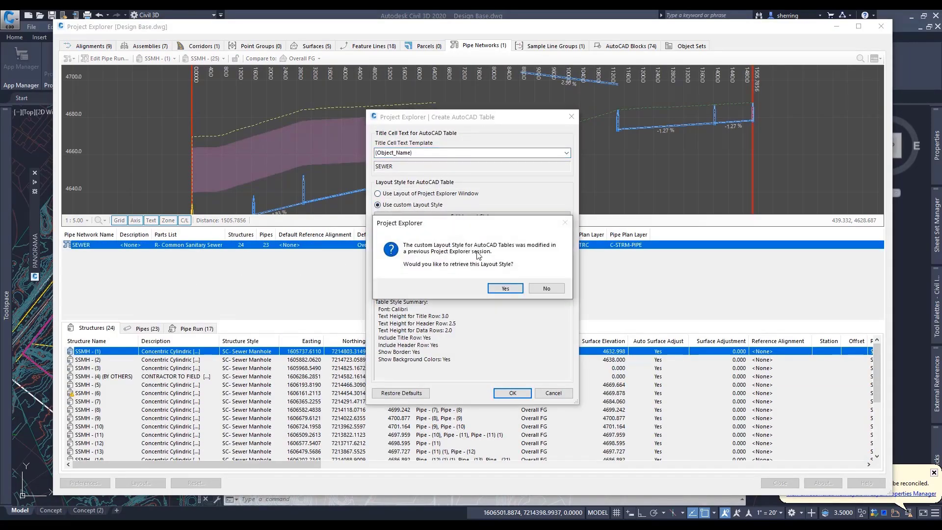
pyautogui.click(504, 289)
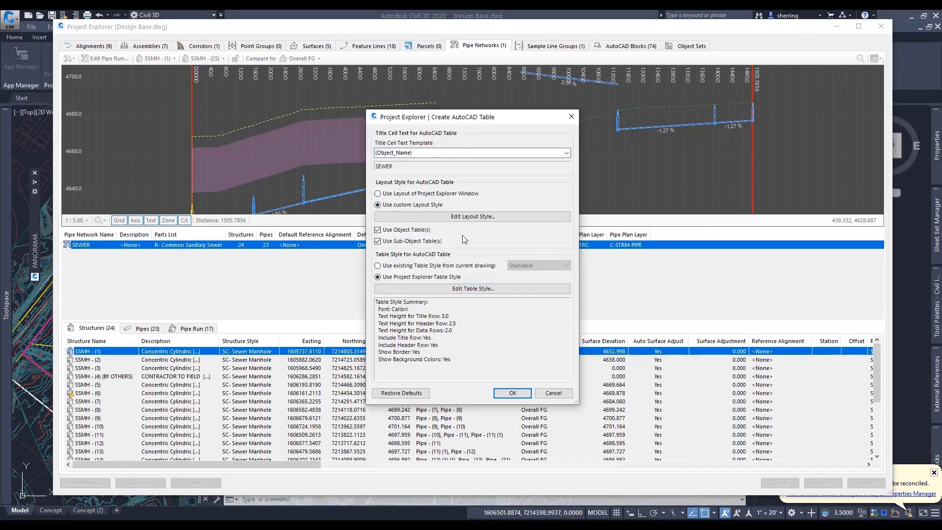
pyautogui.click(444, 216)
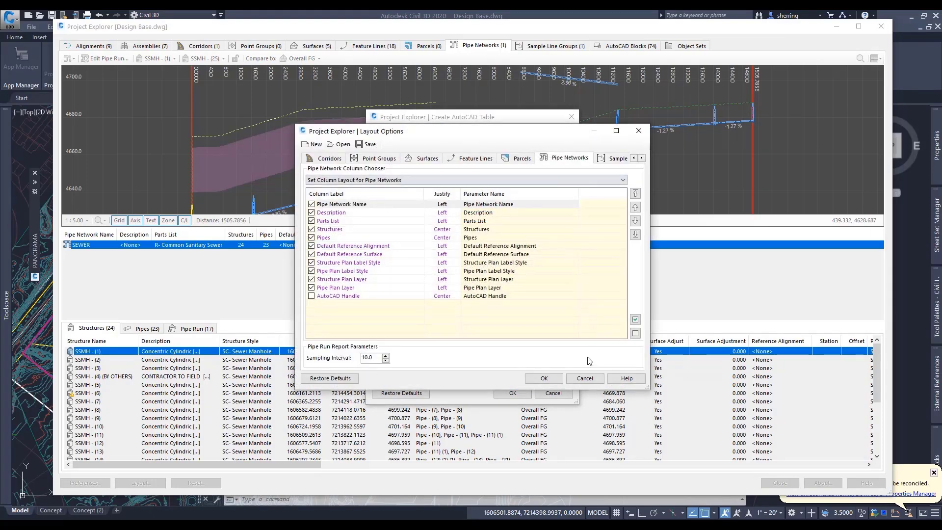
pyautogui.click(584, 375)
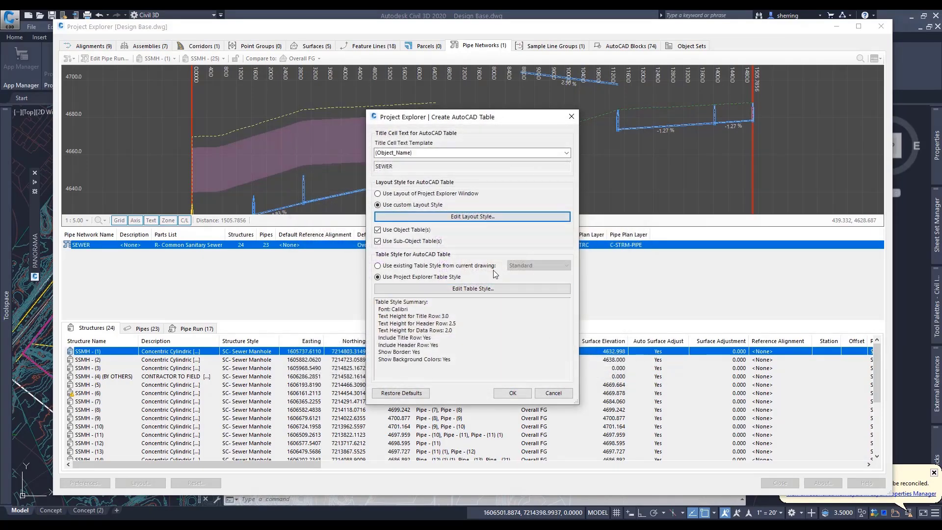
# Generate the SEWER structures table and place it in the empty area east of the site plan in the drawing
pyautogui.click(511, 393)
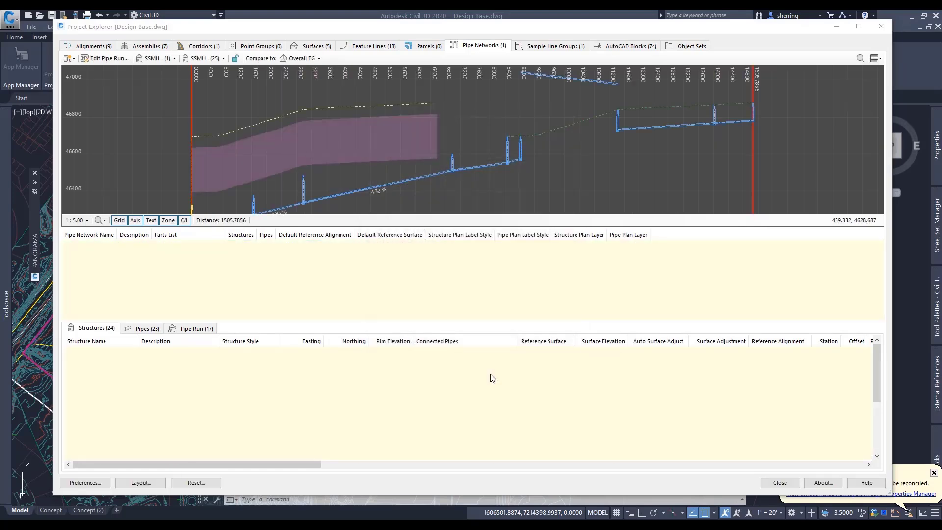
pyautogui.click(838, 26)
pyautogui.moveTo(640, 203); pyautogui.dragTo(69, 265, button='middle')
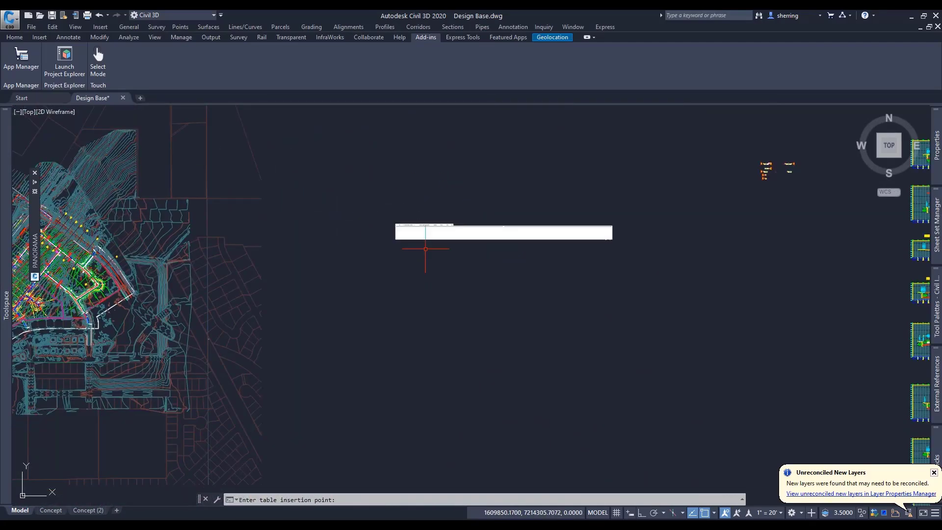
# Examine the inserted SEWER network and structures tables across all columns, and return to the alignments list in Project Explorer
pyautogui.scroll(5, 373, 265)
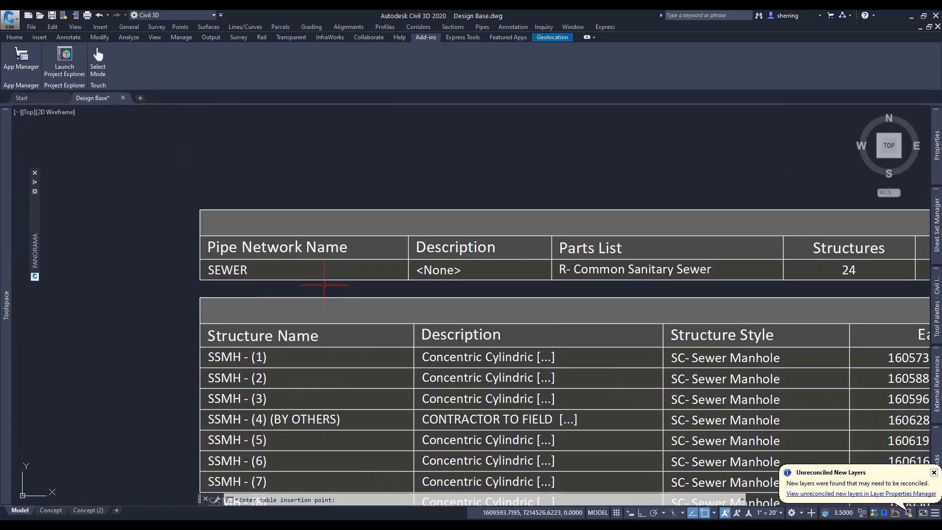
pyautogui.moveTo(321, 288); pyautogui.dragTo(269, 150, button='middle')
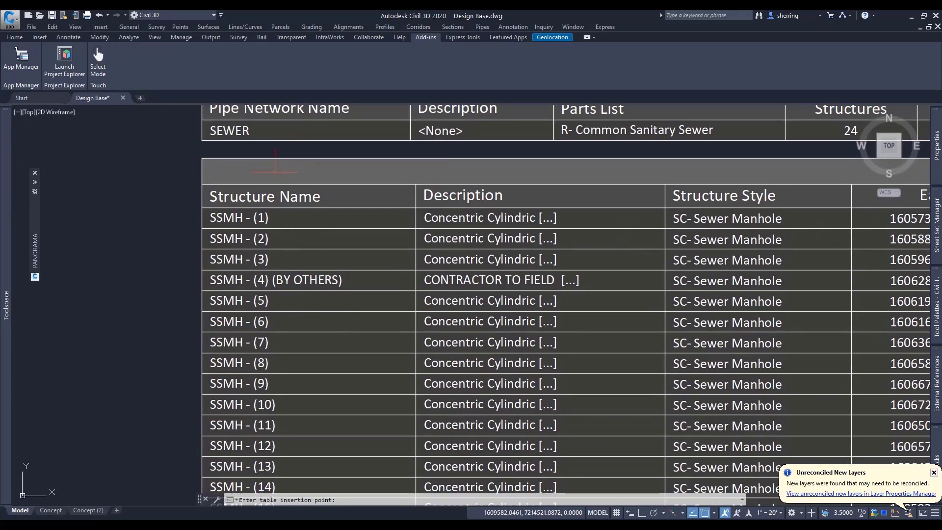
pyautogui.scroll(-2, 275, 171)
pyautogui.click(68, 37)
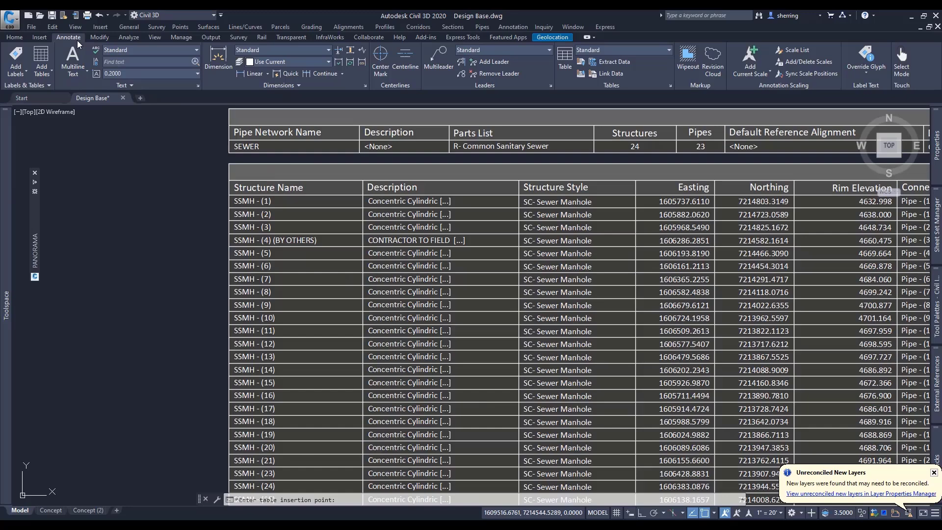
pyautogui.click(50, 86)
pyautogui.scroll(-4, 187, 194)
pyautogui.scroll(2, 441, 209)
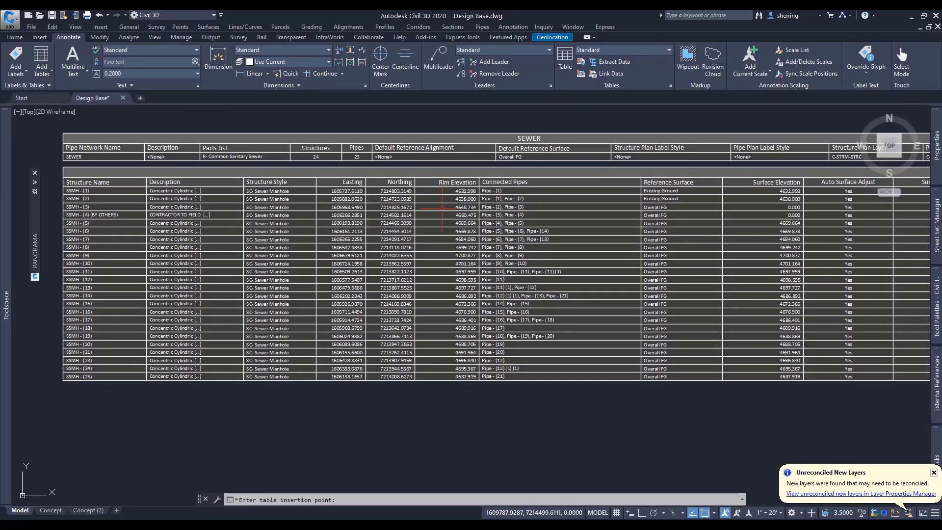
pyautogui.scroll(2, 444, 208)
pyautogui.moveTo(659, 246); pyautogui.dragTo(180, 204, button='middle')
pyautogui.moveTo(615, 249); pyautogui.dragTo(368, 260, button='middle')
pyautogui.scroll(-4, 368, 260)
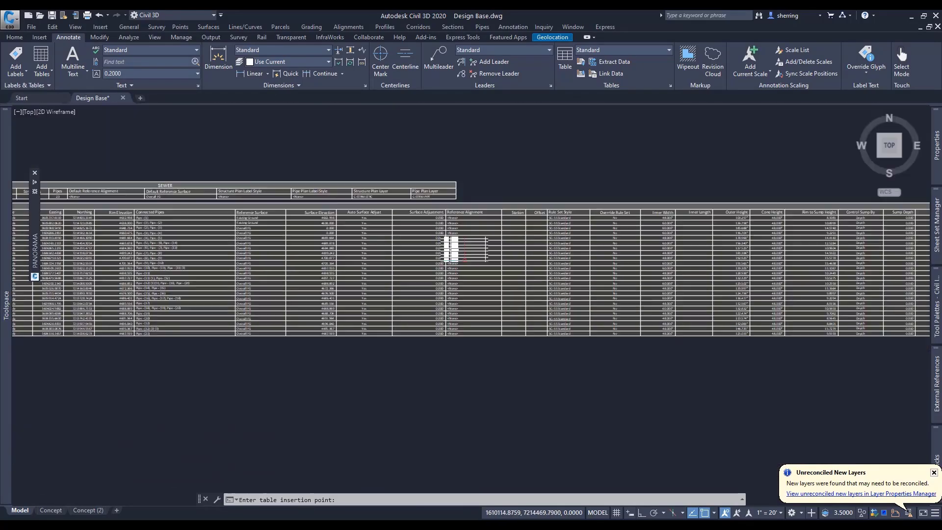
pyautogui.scroll(-2, 464, 260)
pyautogui.moveTo(637, 264); pyautogui.dragTo(363, 267, button='middle')
pyautogui.moveTo(676, 280)
pyautogui.mouseDown(button='middle')
pyautogui.moveTo(481, 279)
pyautogui.moveTo(300, 263)
pyautogui.mouseUp(button='middle')
pyautogui.scroll(4, 701, 212)
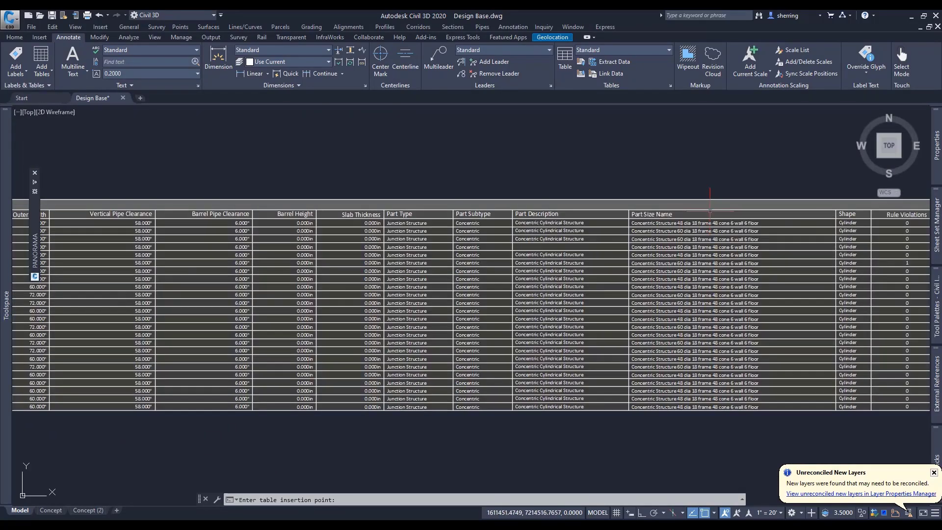
pyautogui.scroll(2, 710, 212)
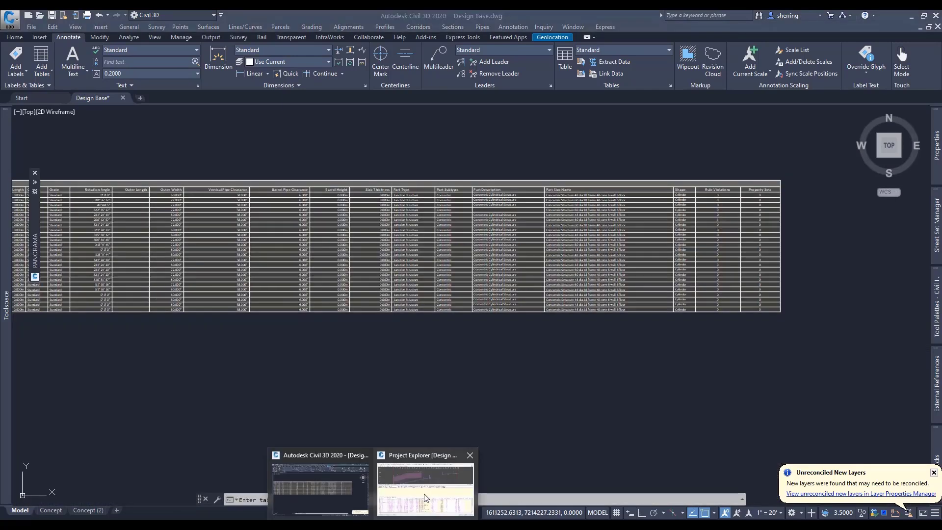
pyautogui.click(425, 497)
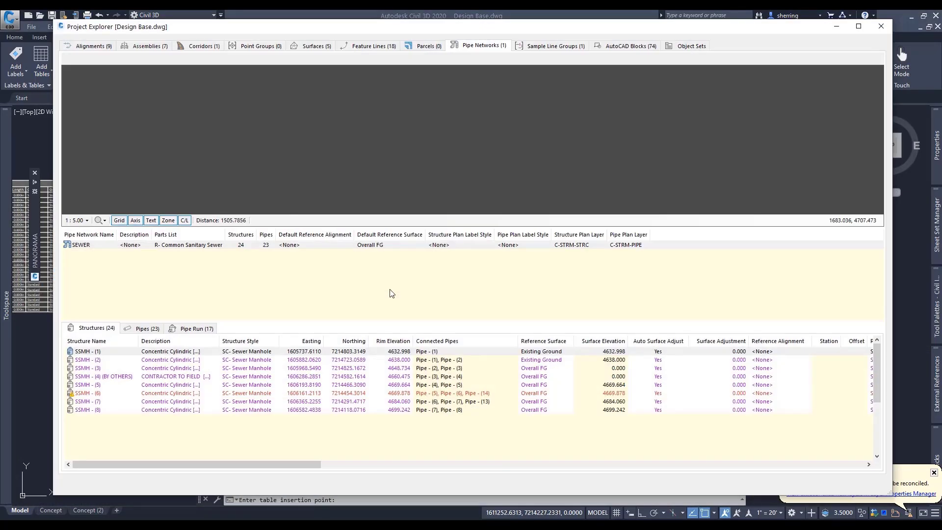
pyautogui.click(88, 45)
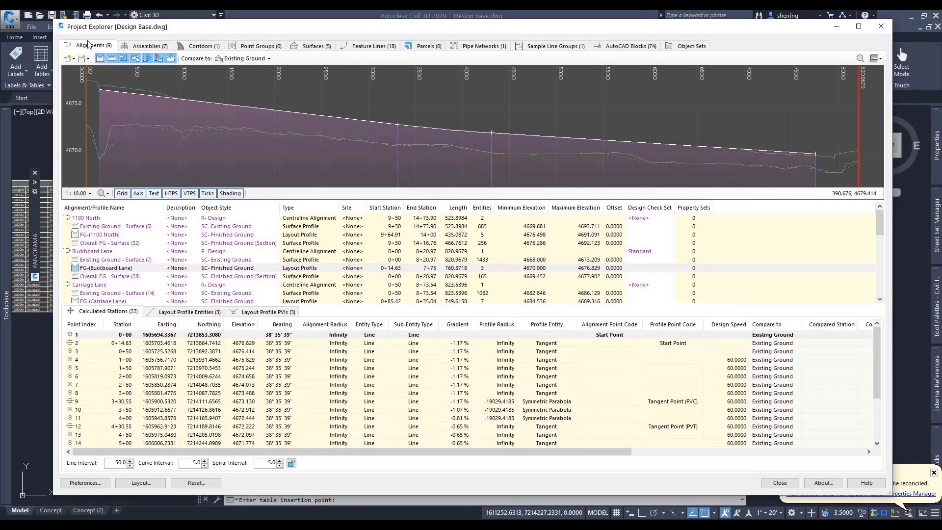